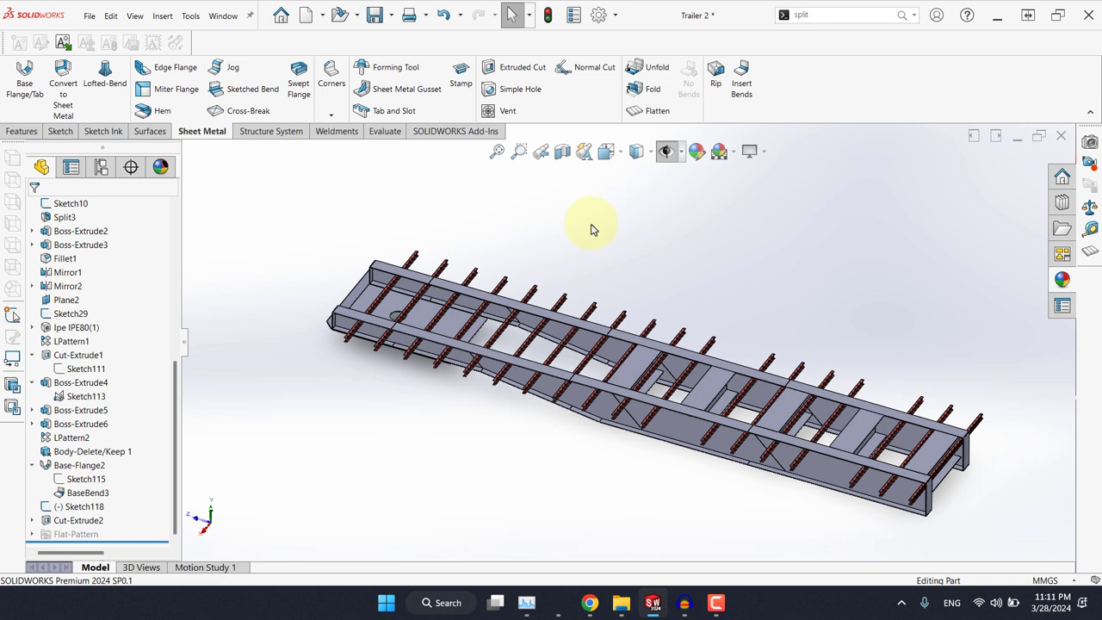
Step: Hide the Cut-Extrude2 body, the existing bent plate under the frame's front end, in the Sheet<6> cut-list folder
scroll(591, 229, "down", 3)
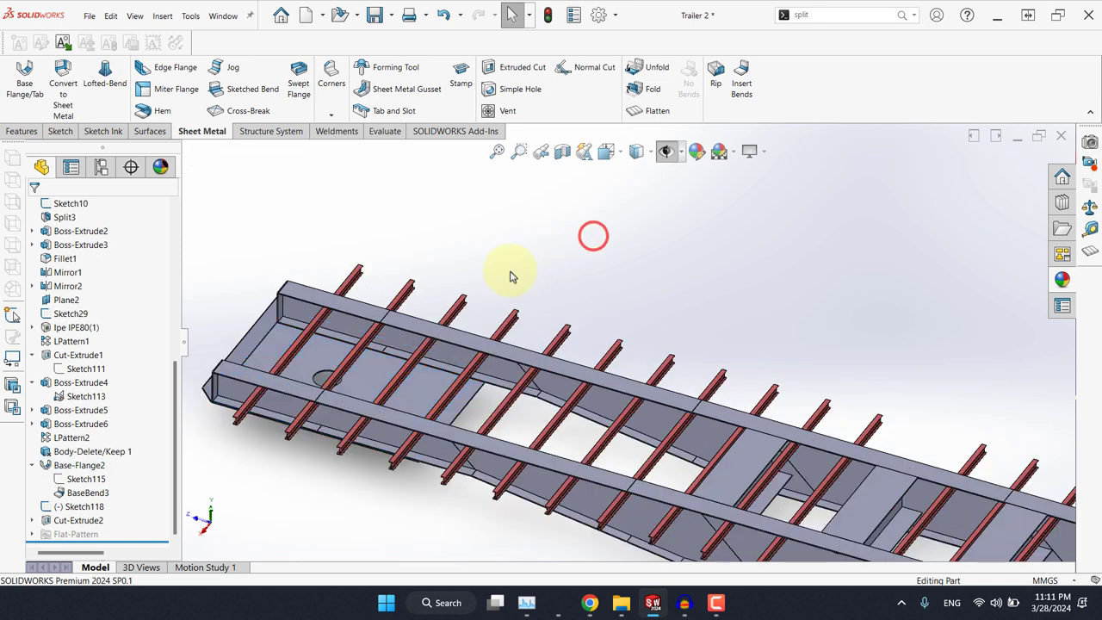
left_click(376, 382)
middle_click_drag(374, 381, 391, 285)
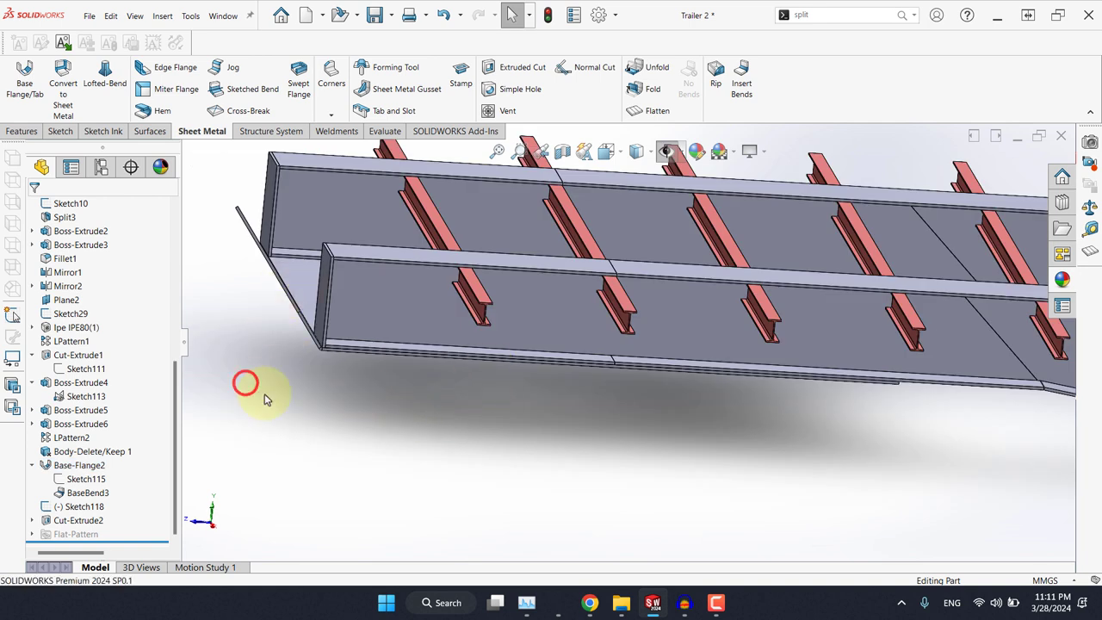
right_click(294, 293)
left_click(241, 377)
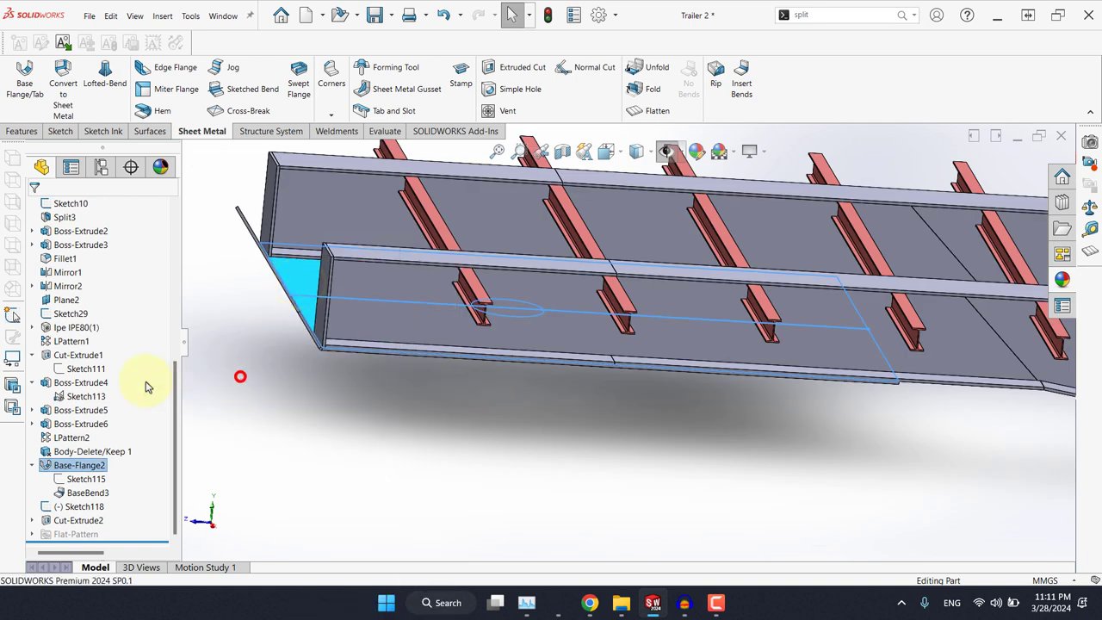
left_click(305, 286)
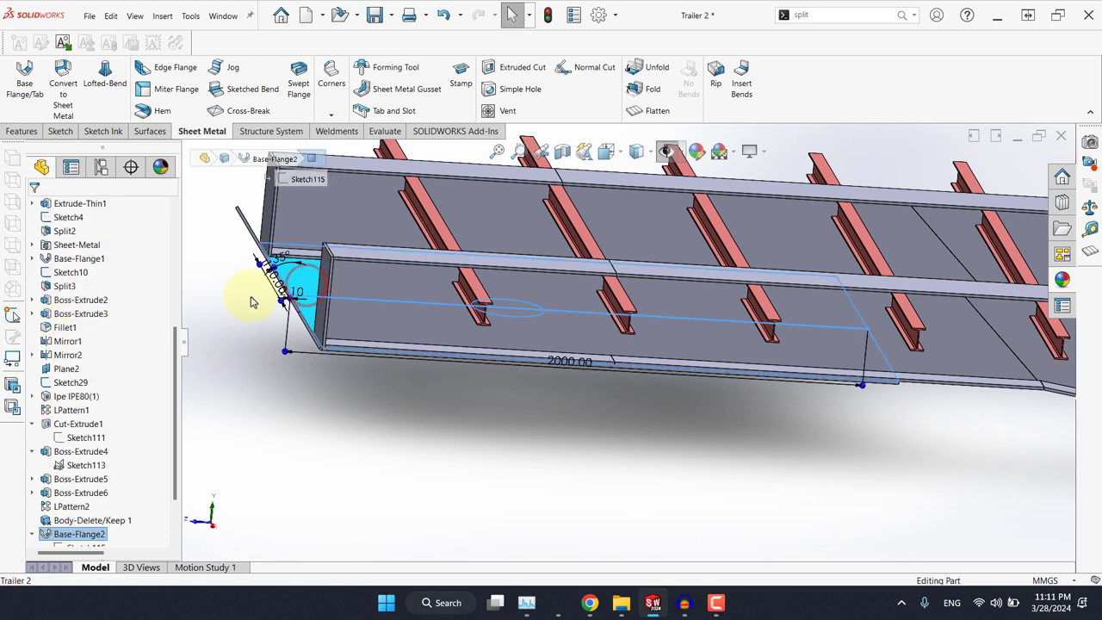
scroll(103, 353, "up", 6)
left_click(32, 258)
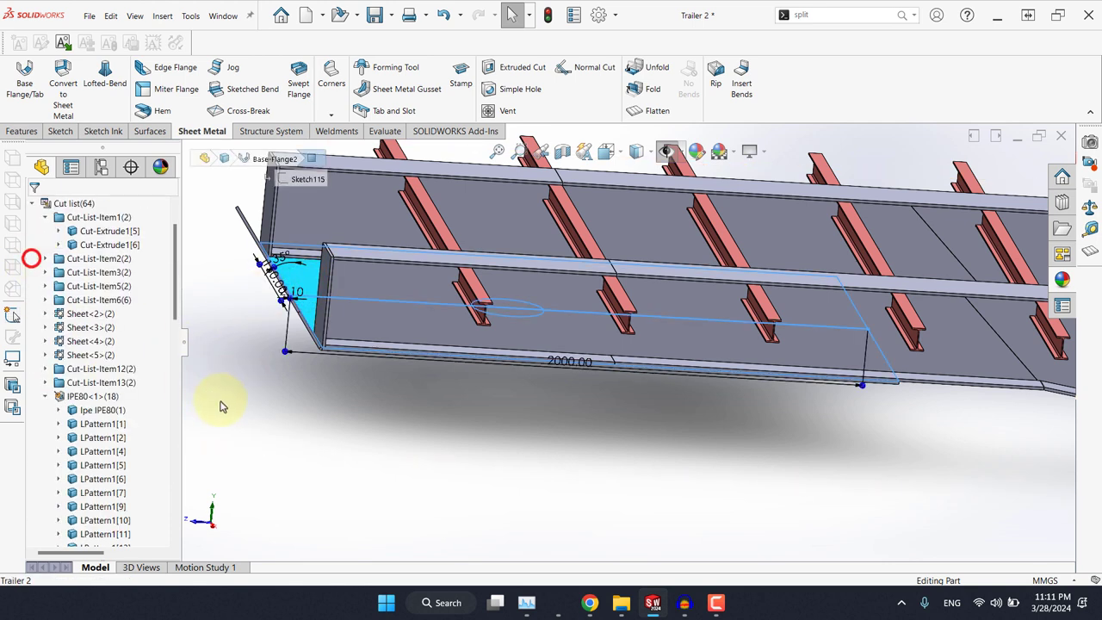
left_click(224, 401)
left_click(293, 269)
scroll(121, 312, "up", 2)
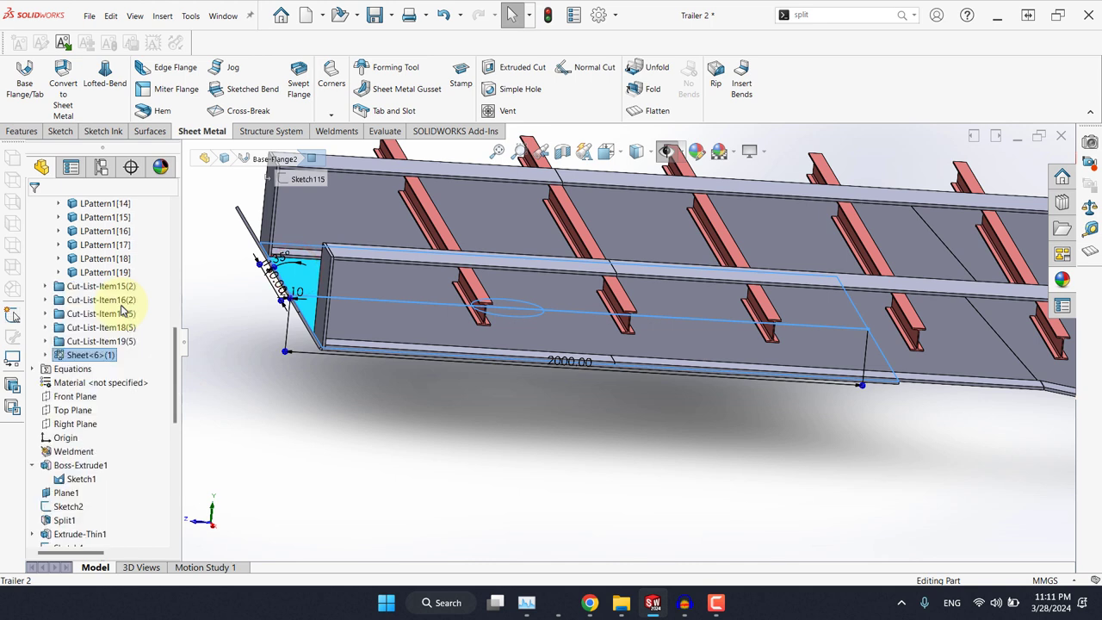
left_click(47, 354)
left_click(86, 369)
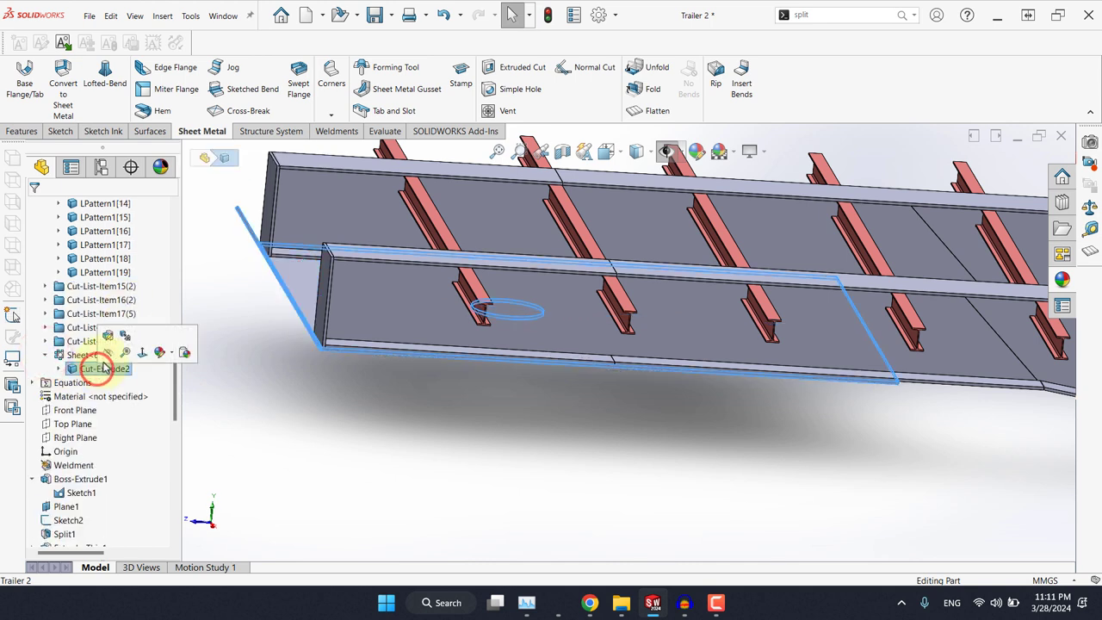
left_click(344, 421)
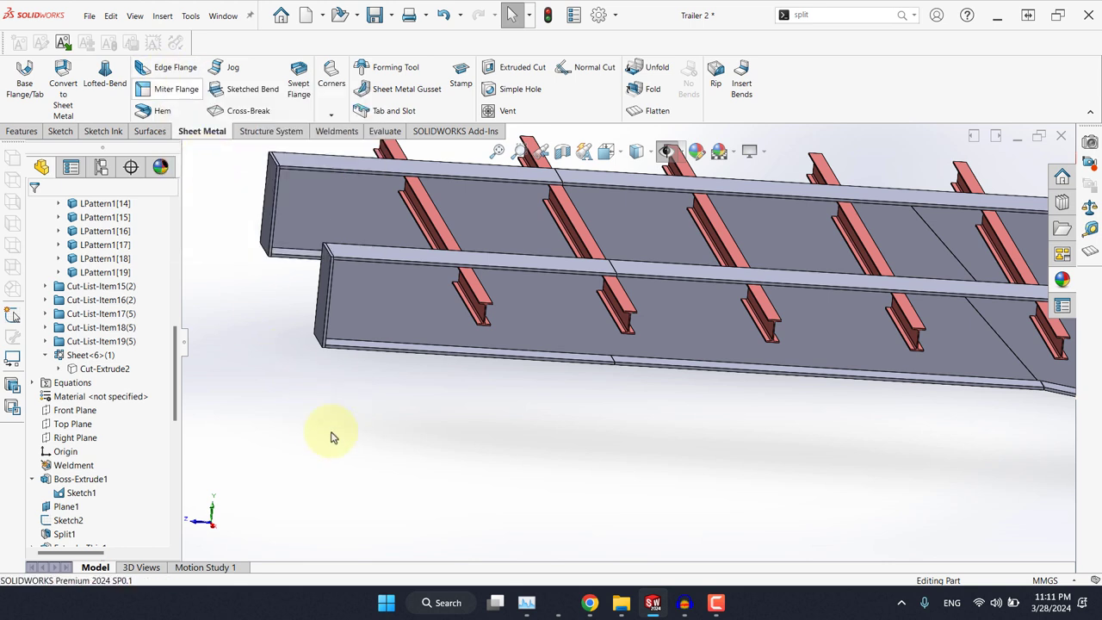
Step: Sketch a corner rectangle about 1614 mm long on the beam's bottom face, spanning both main beams from their front end
middle_click_drag(362, 342, 356, 401)
left_click(362, 343)
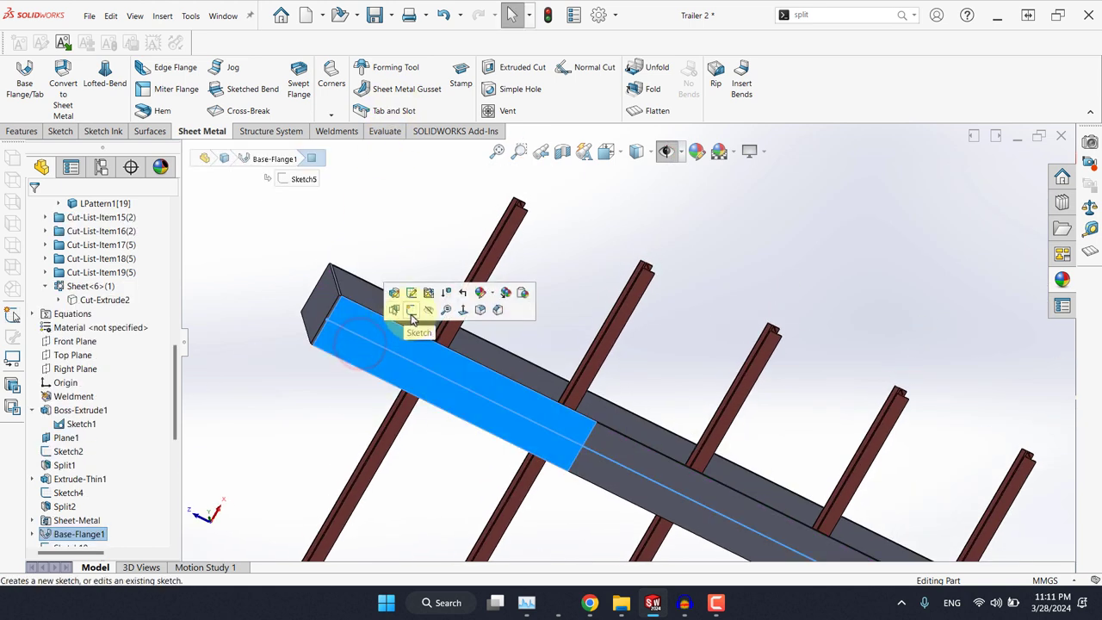
left_click(410, 314)
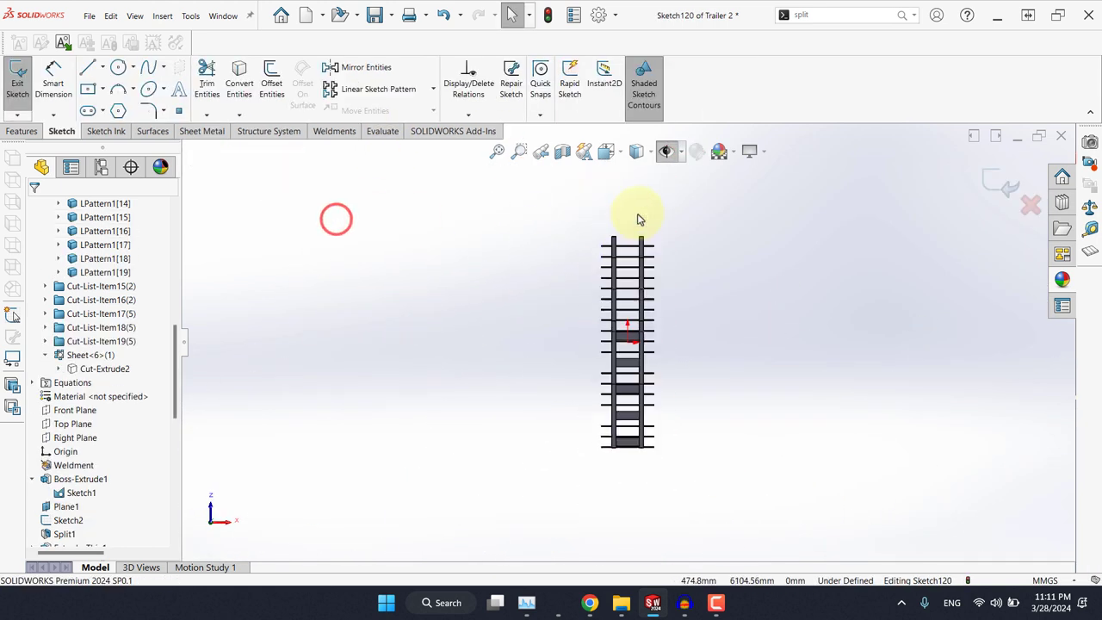
left_click(102, 90)
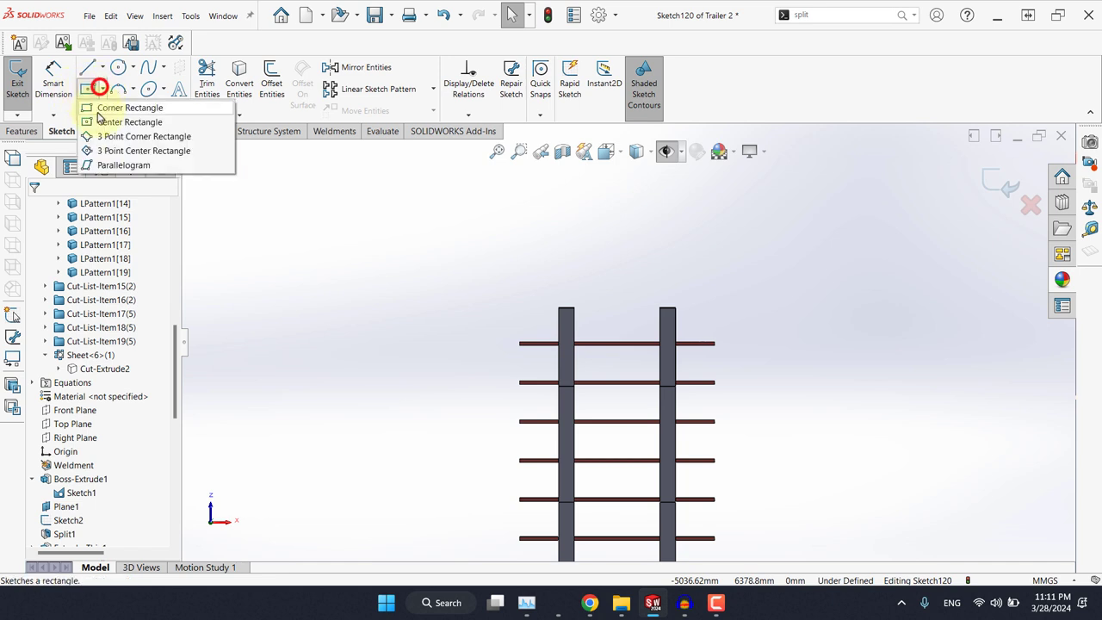
left_click(99, 107)
scroll(562, 311, "down", 10)
left_click(531, 286)
scroll(627, 345, "up", 10)
scroll(752, 480, "down", 3)
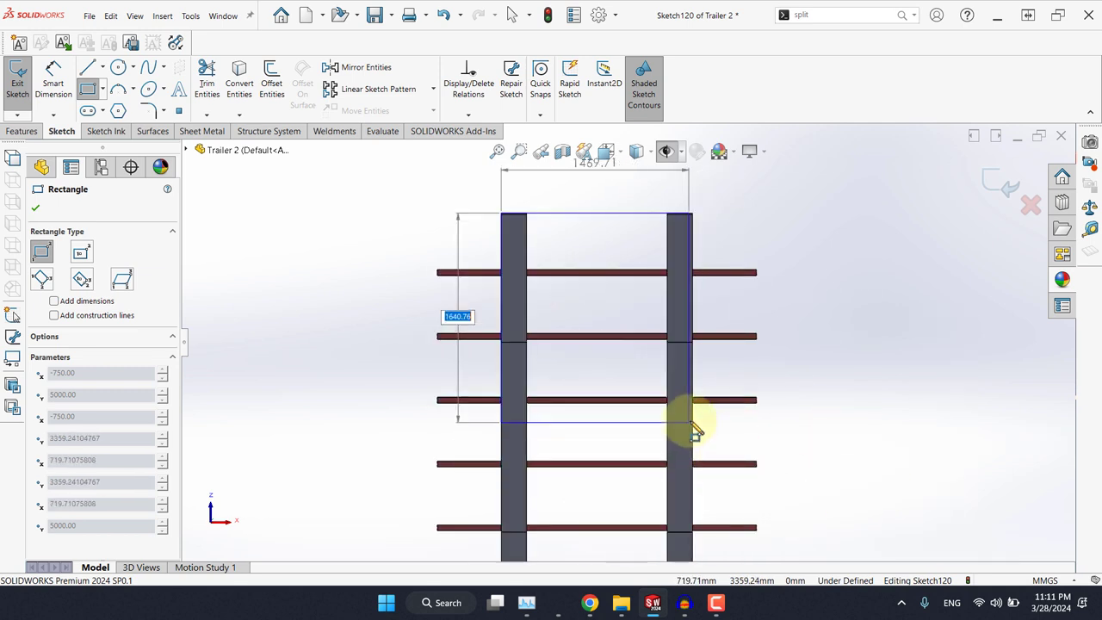
left_click(693, 419)
Step: Dimension the rectangle's length along the beams as 2000 mm and finish the sketch
left_click(67, 82)
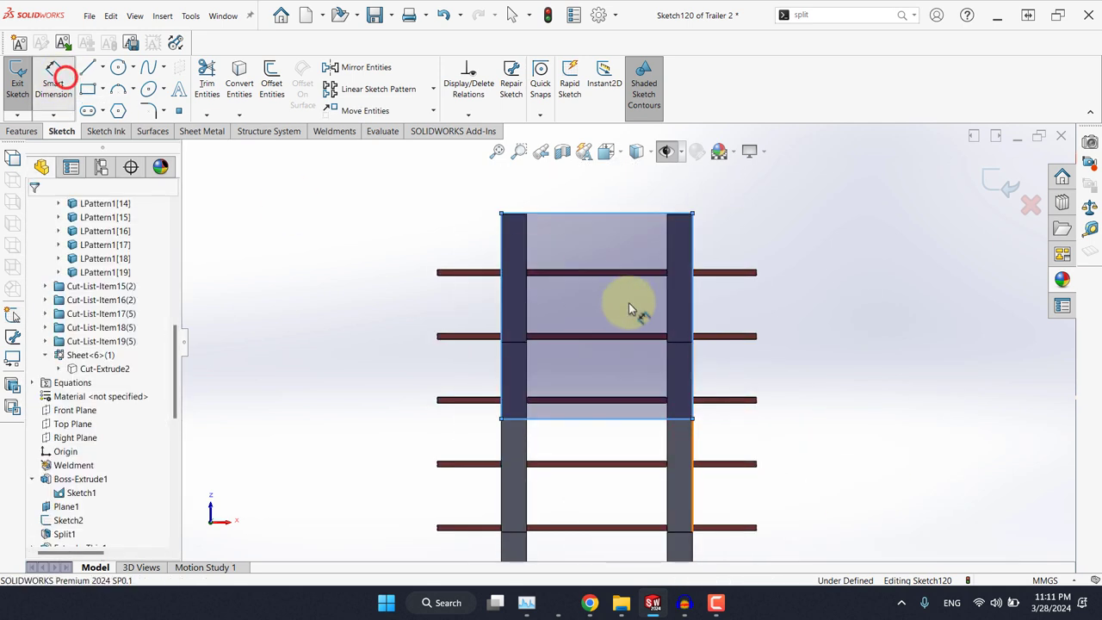
left_click(692, 298)
left_click(820, 321)
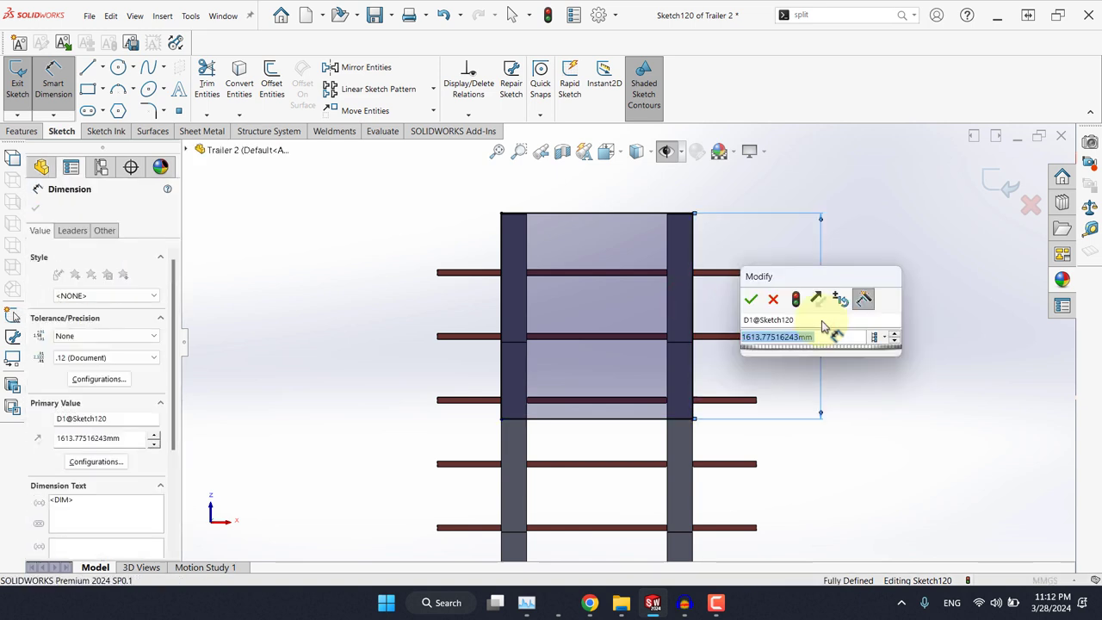
key("Return")
left_click(999, 179)
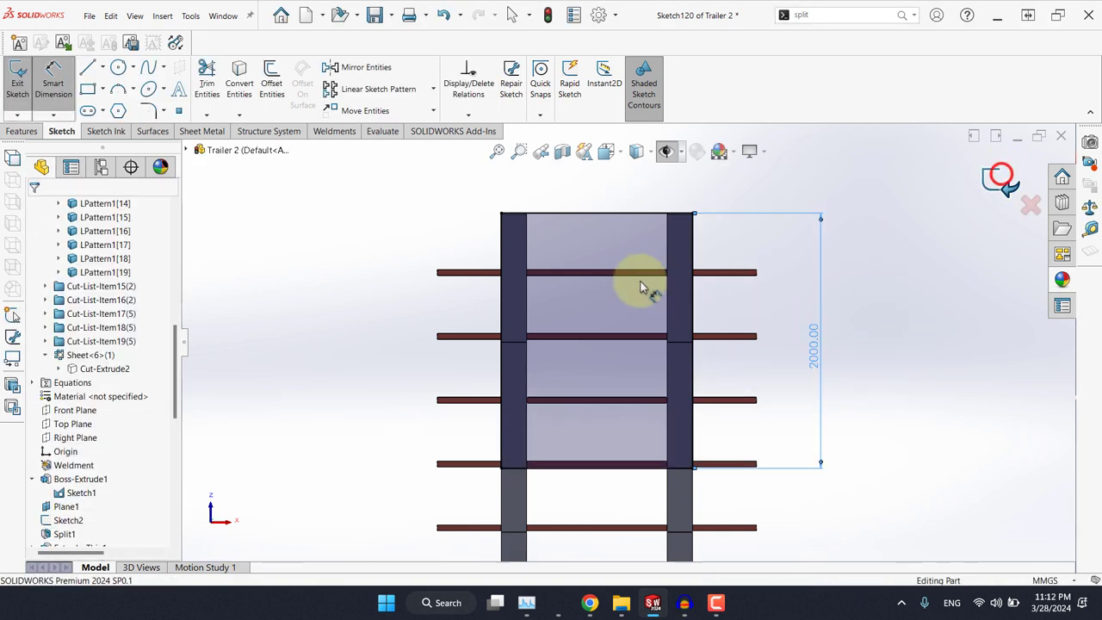
Step: Create a base flange from the rectangle sketch with the direction reversed and Merge result turned off
scroll(613, 398, "down", 5)
scroll(106, 484, "down", 10)
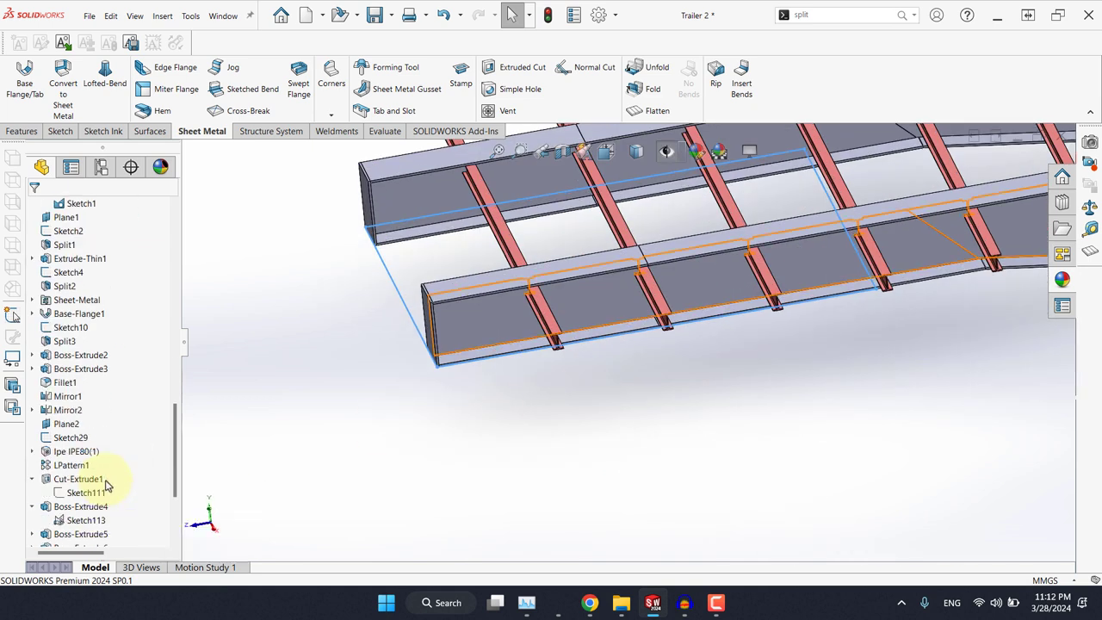
left_click(23, 96)
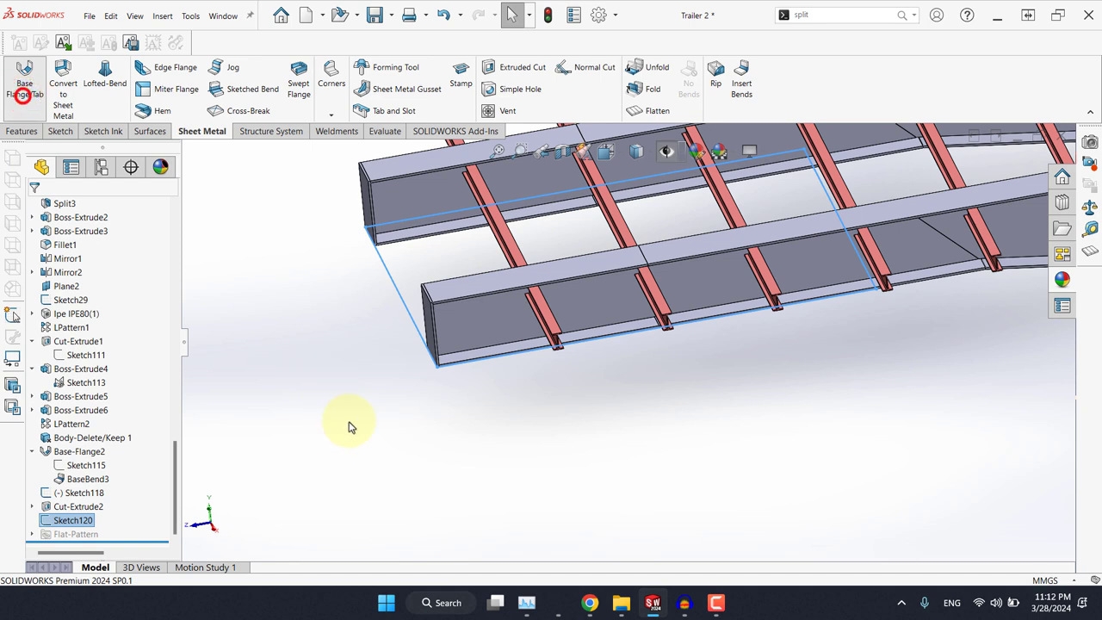
scroll(487, 344, "down", 8)
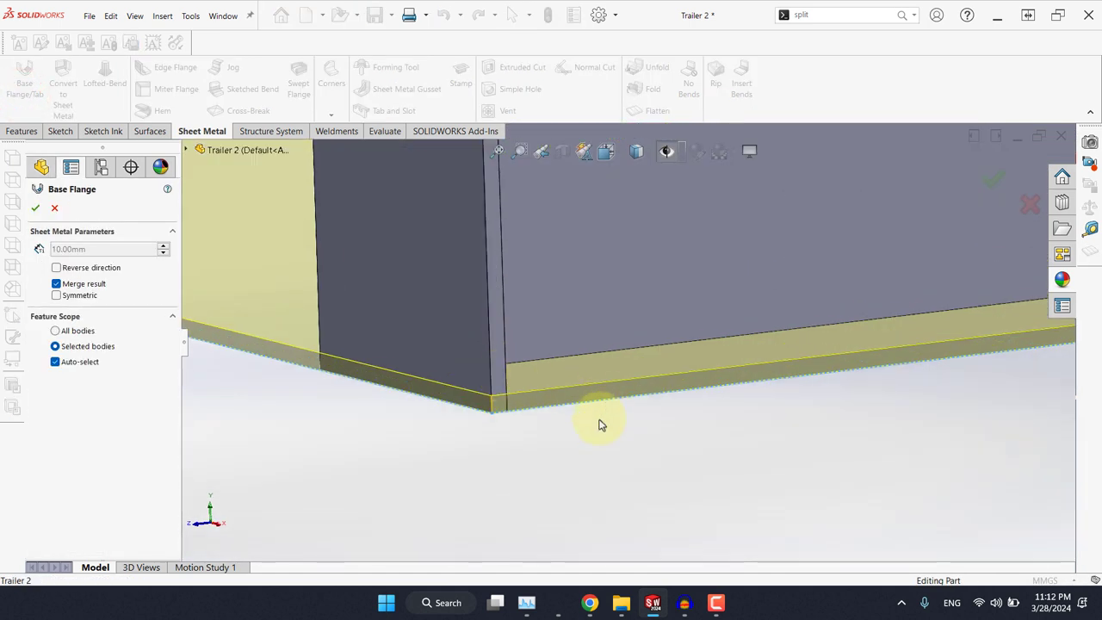
middle_click_drag(555, 433, 335, 372)
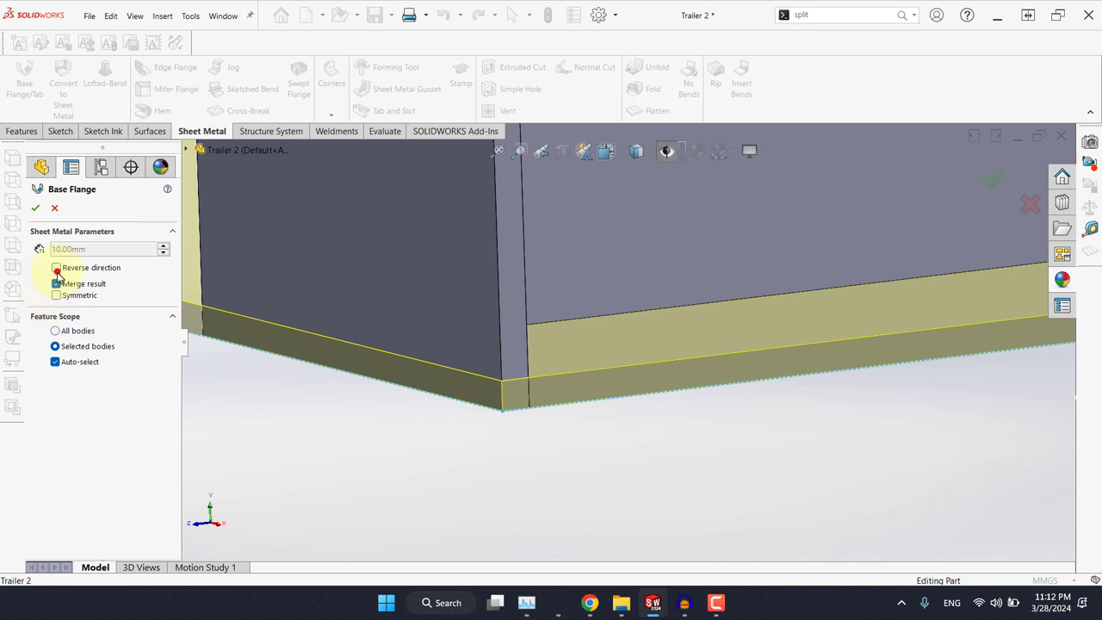
left_click(57, 270)
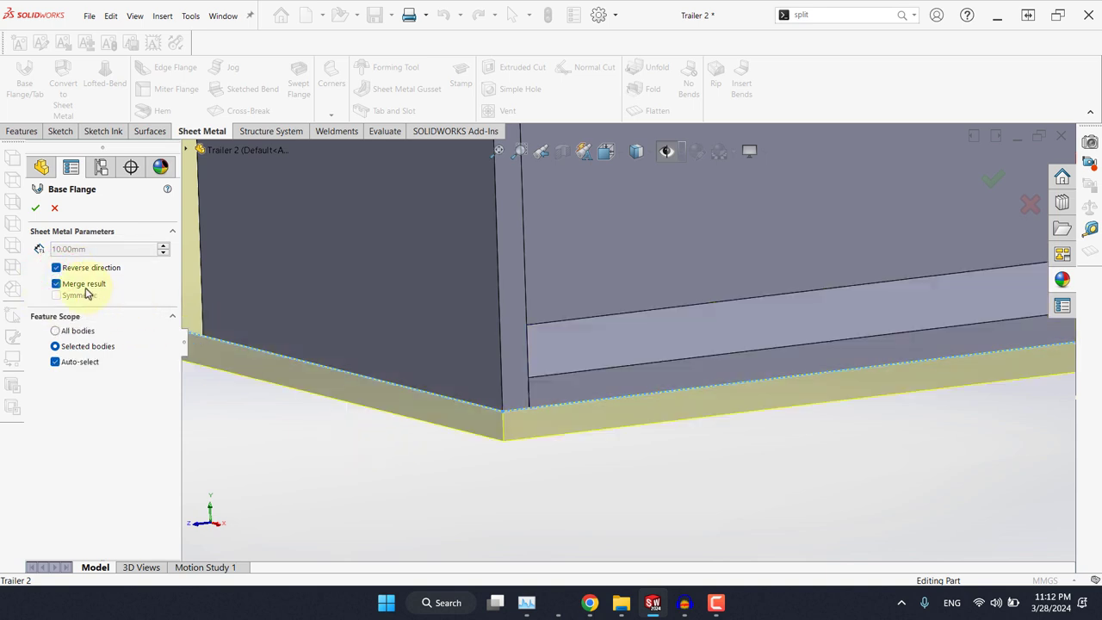
left_click(83, 287)
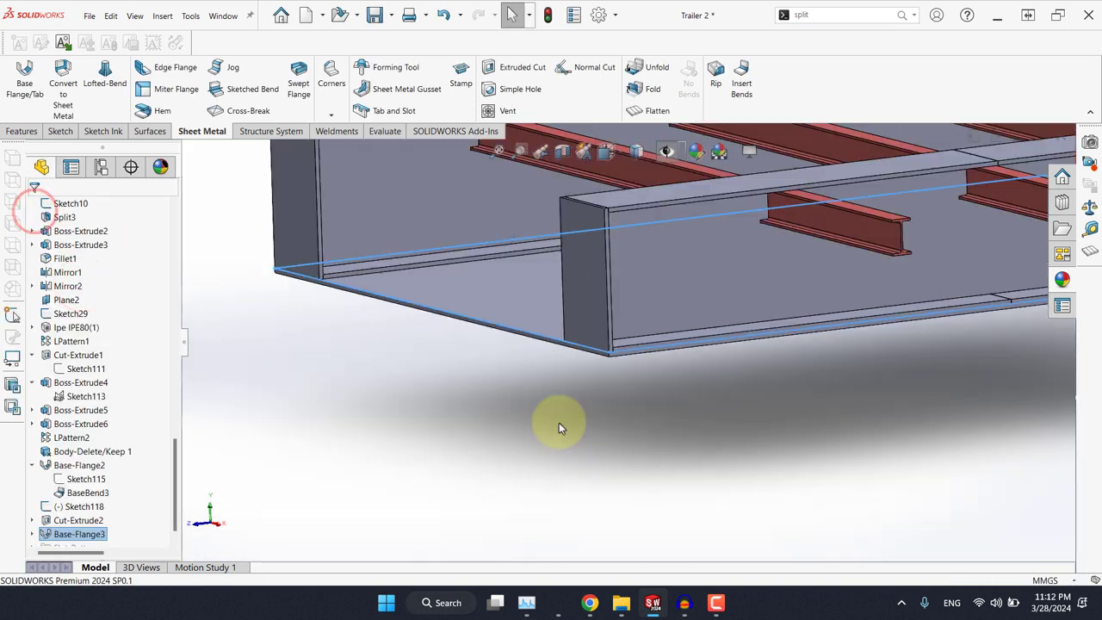
Step: Start an edge flange on the new plate's front edge, extending upward about 147 mm
left_click(552, 419)
left_click(161, 73)
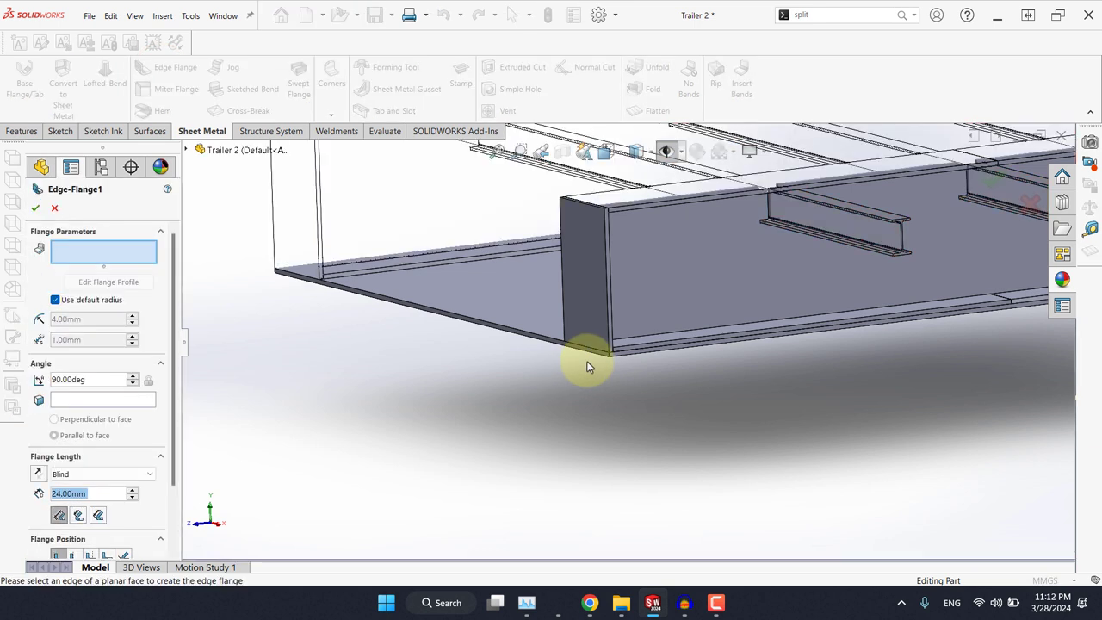
scroll(572, 361, "down", 2)
left_click(563, 342)
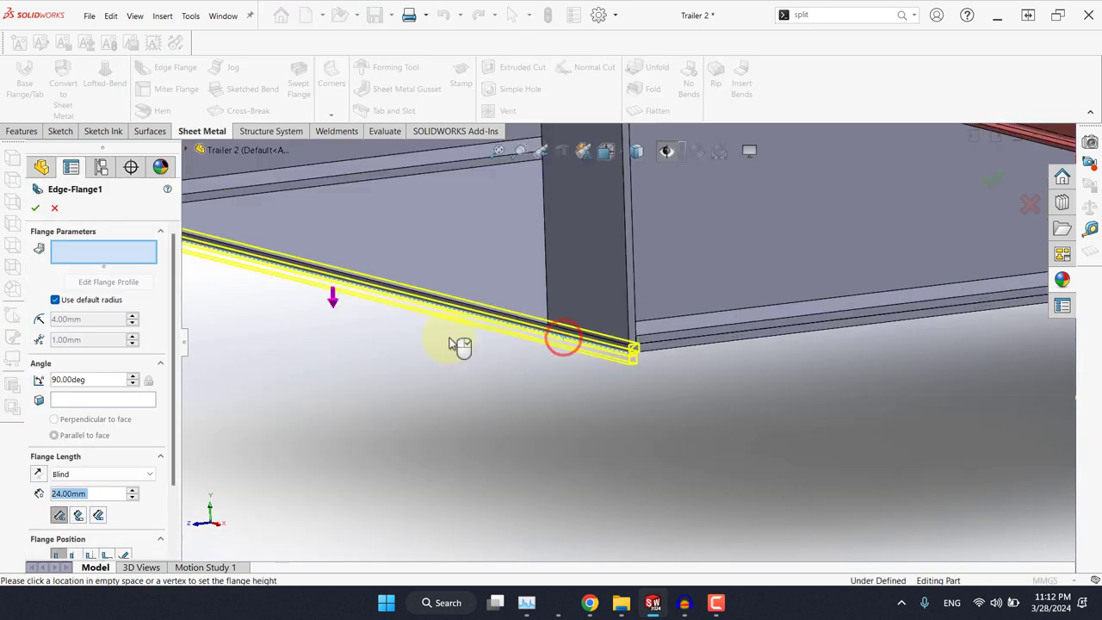
scroll(467, 245, "up", 2)
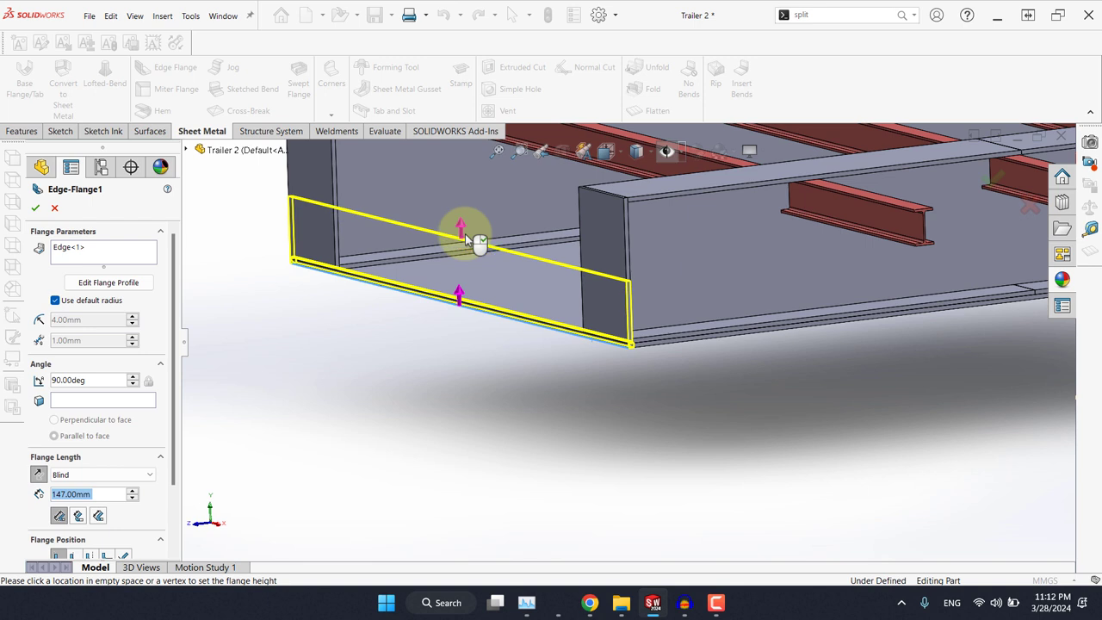
left_click(462, 231)
Step: Set the edge flange's length to 150 mm and its angle to 35 degrees
left_click_drag(171, 350, 169, 422)
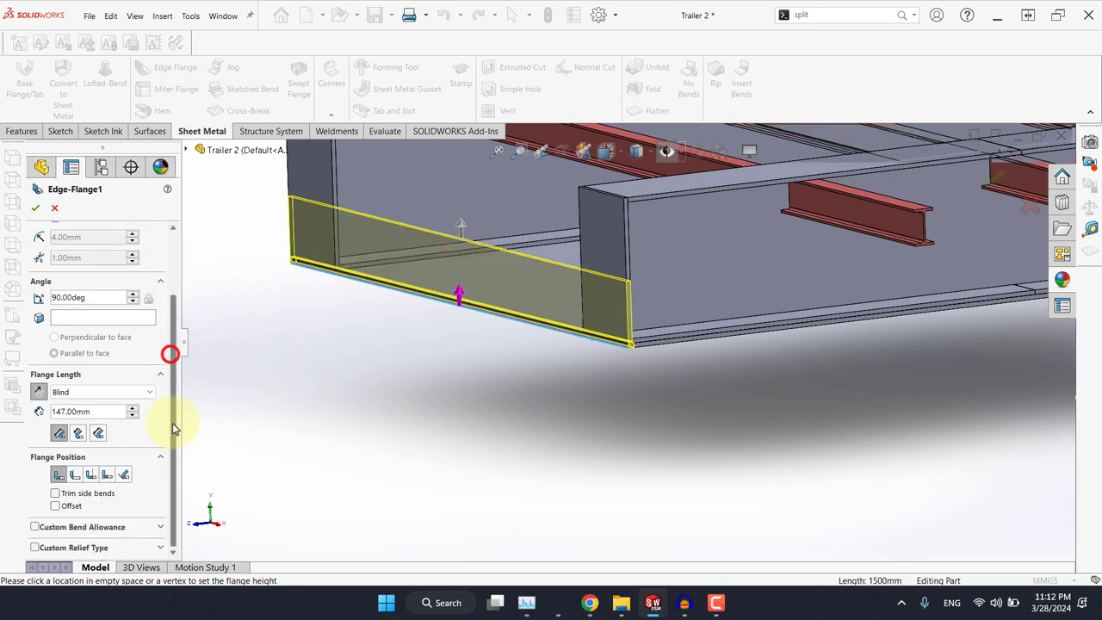
left_click(106, 412)
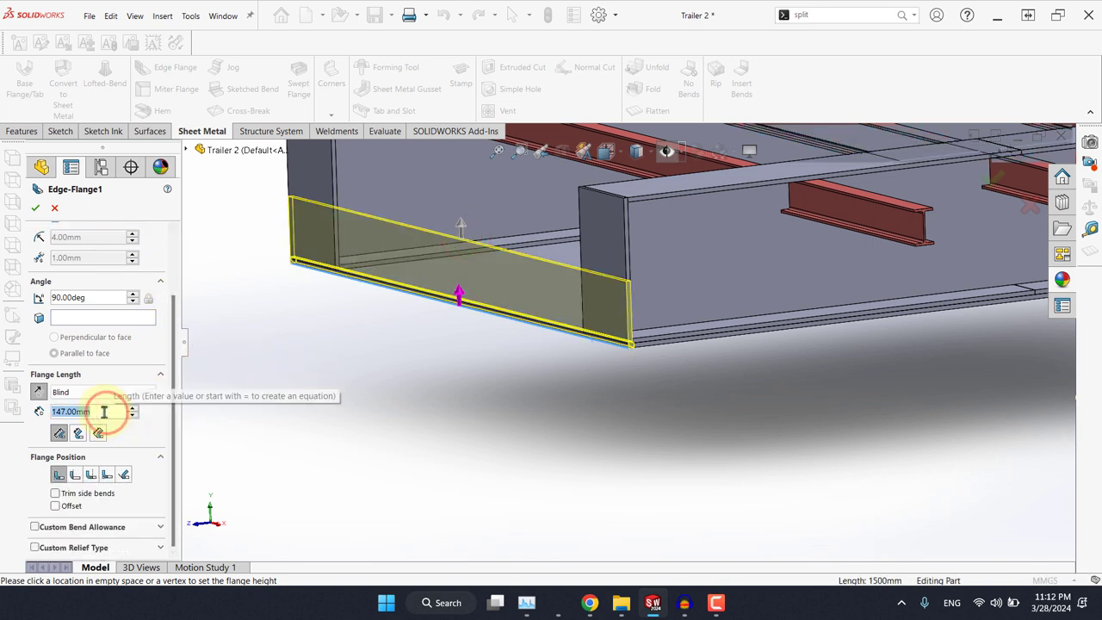
type("150")
key("Return")
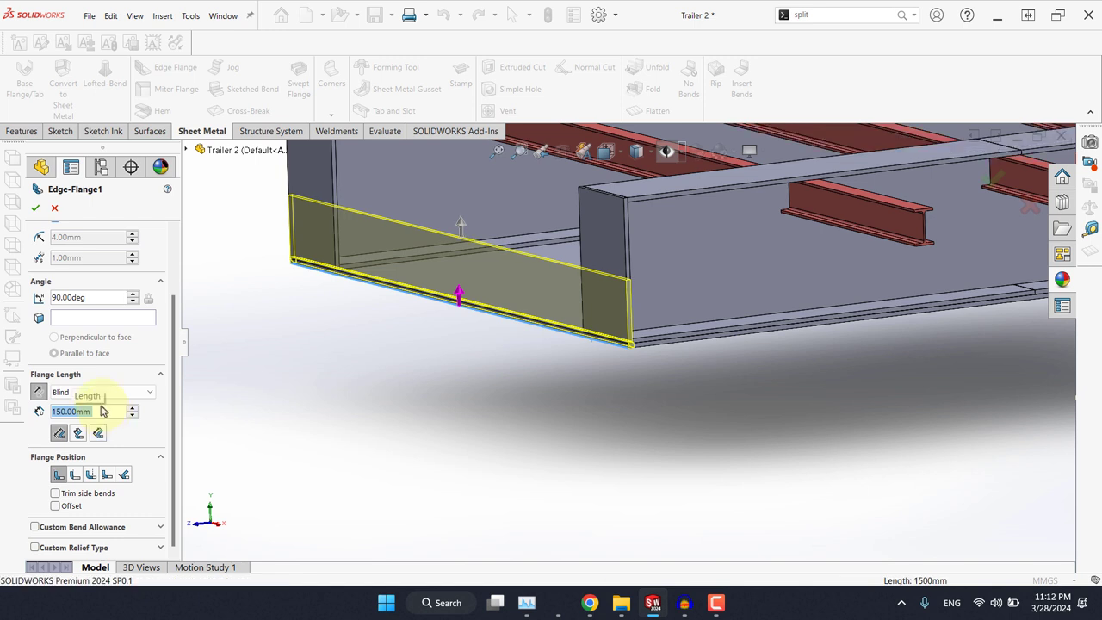
type("35")
key("Return")
Step: Try the Material Outside position for the edge flange and inspect its bend from the right side
scroll(575, 394, "up", 3)
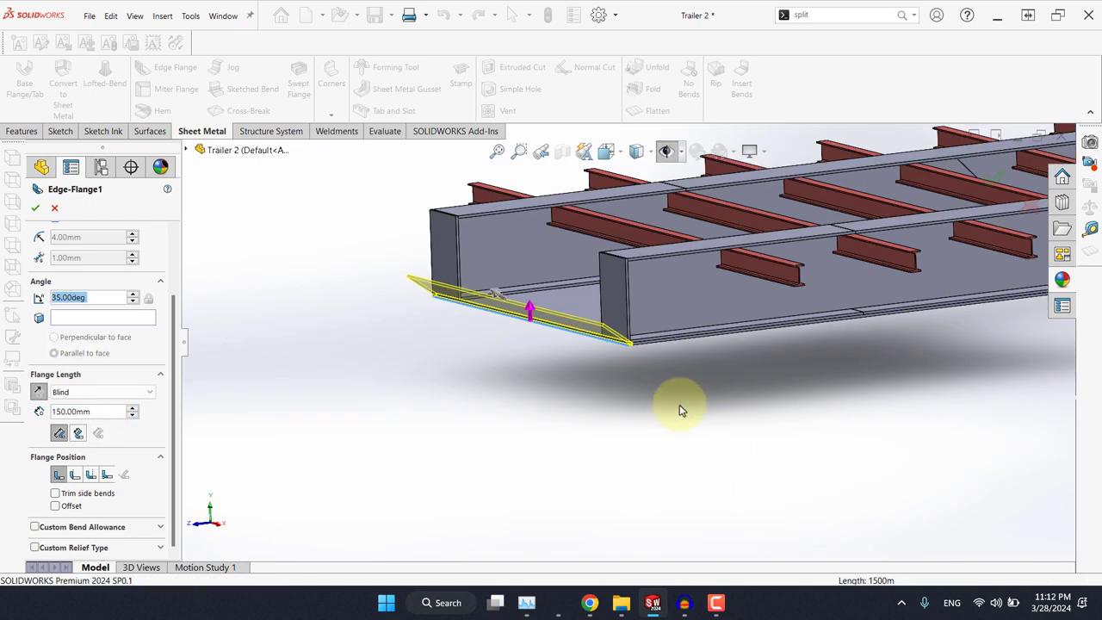
middle_click_drag(670, 391, 659, 390)
key("space")
left_click(475, 377)
key("ctrl+4")
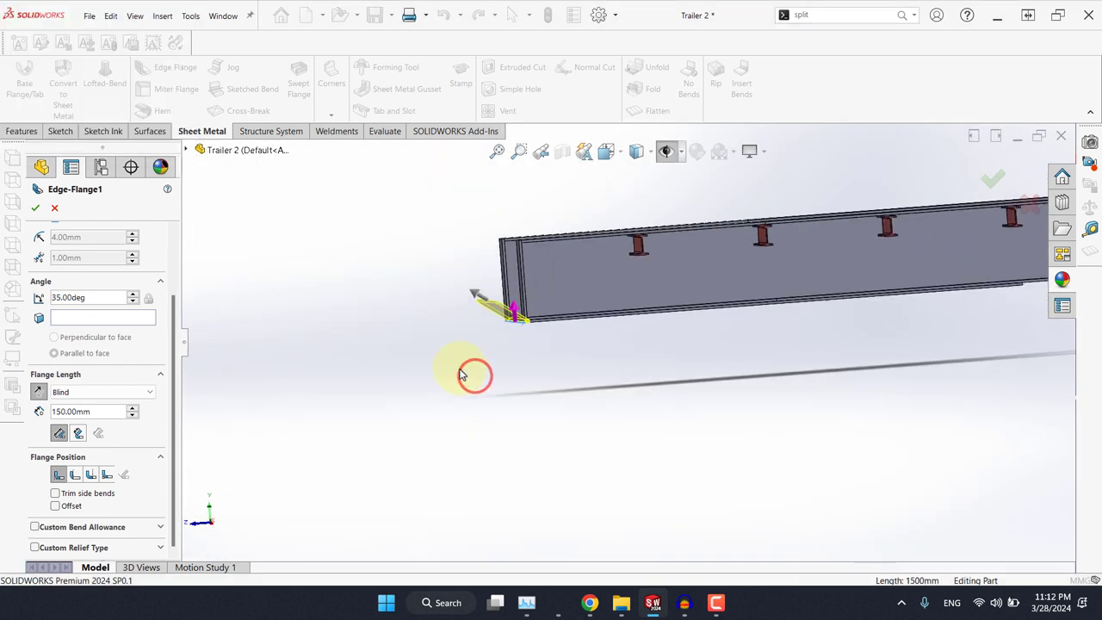
scroll(394, 362, "up", 3)
scroll(422, 332, "down", 3)
scroll(469, 357, "down", 5)
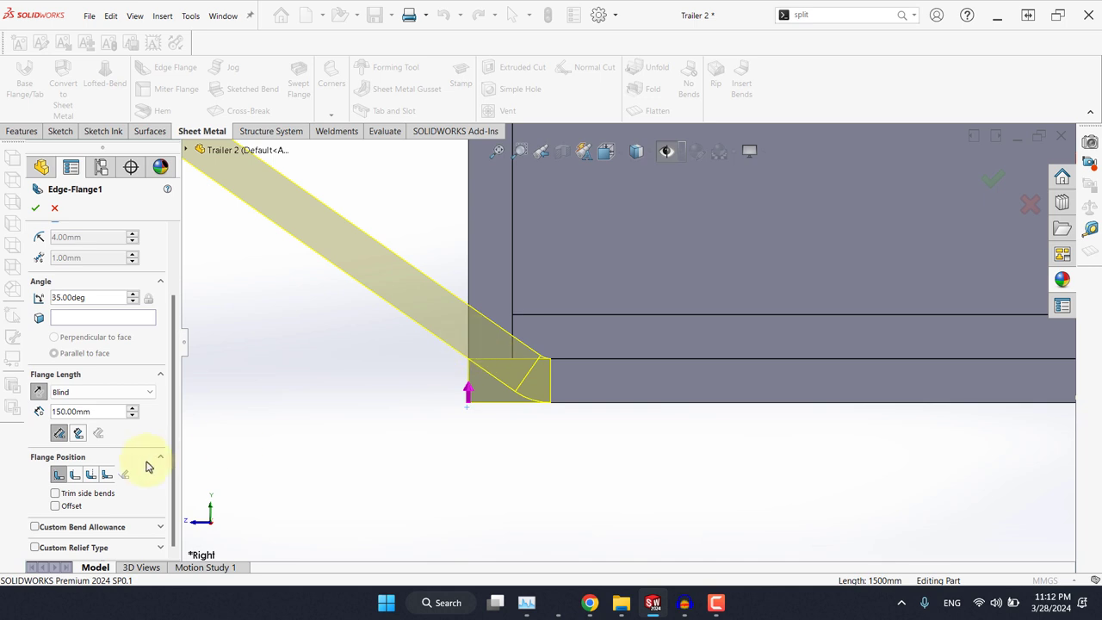
left_click(75, 475)
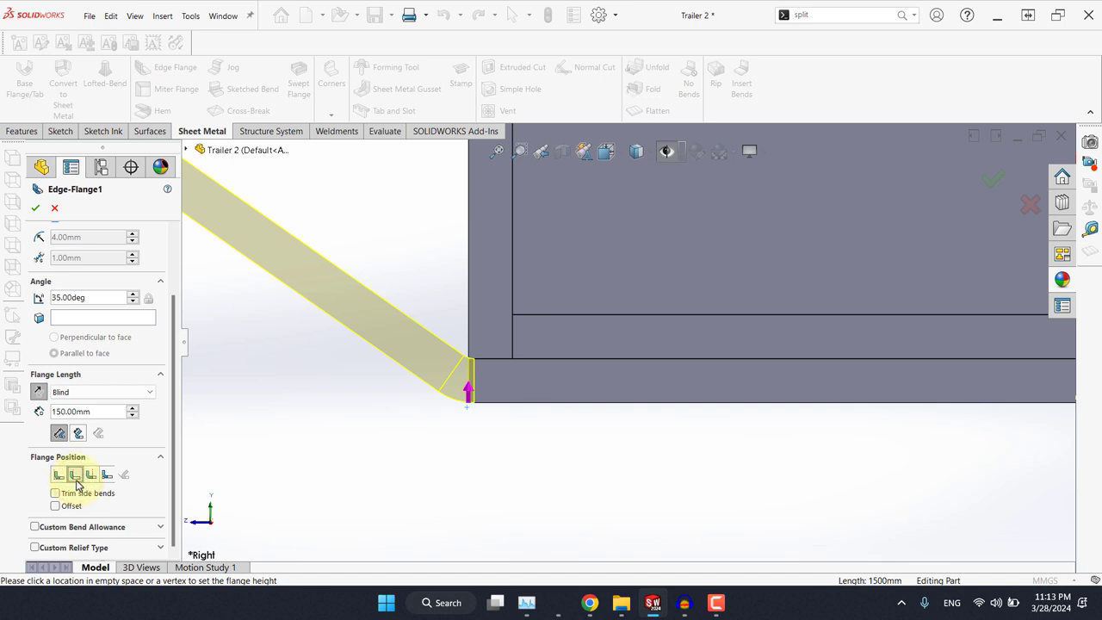
scroll(495, 379, "down", 5)
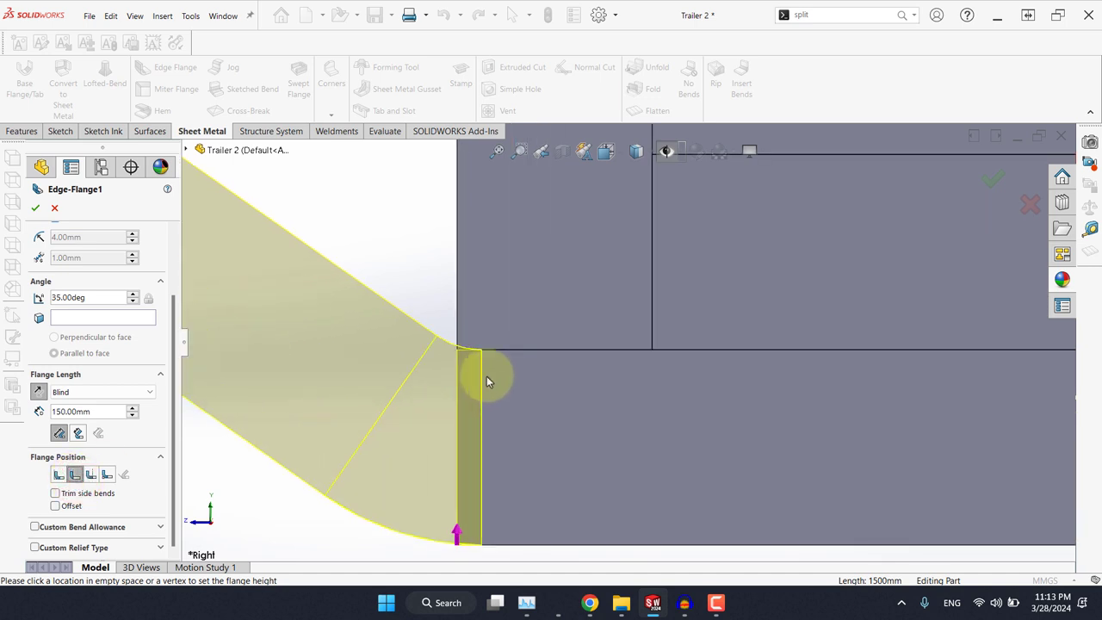
Step: Set the edge flange's position to Bend Outside and check how it meets the beam ends
left_click(90, 476)
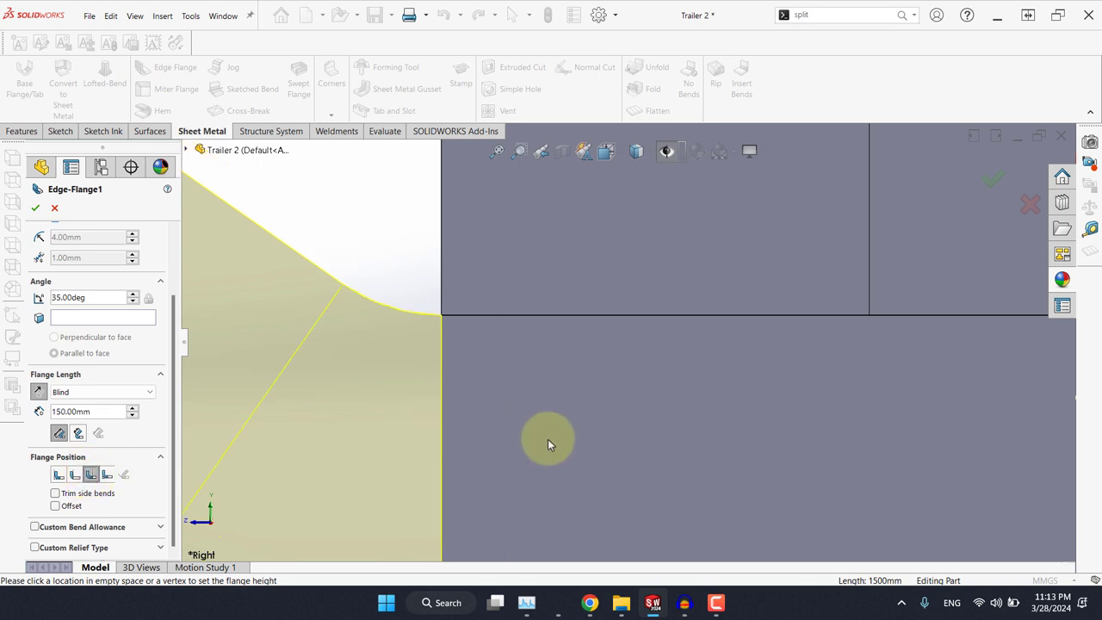
scroll(603, 444, "up", 6)
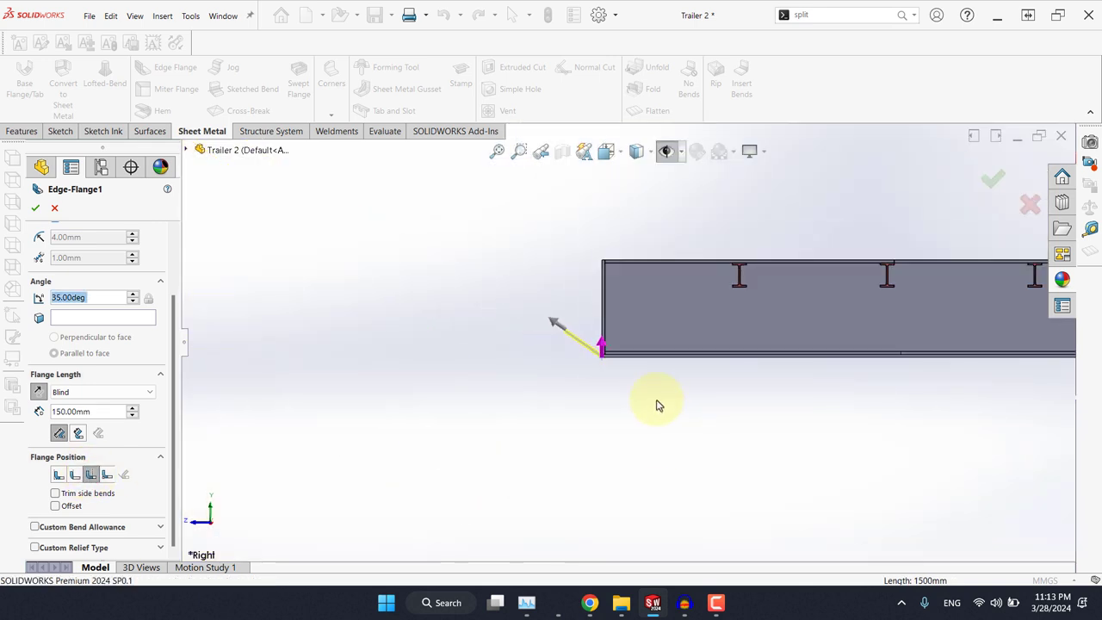
middle_click_drag(657, 402, 668, 416)
scroll(600, 336, "down", 4)
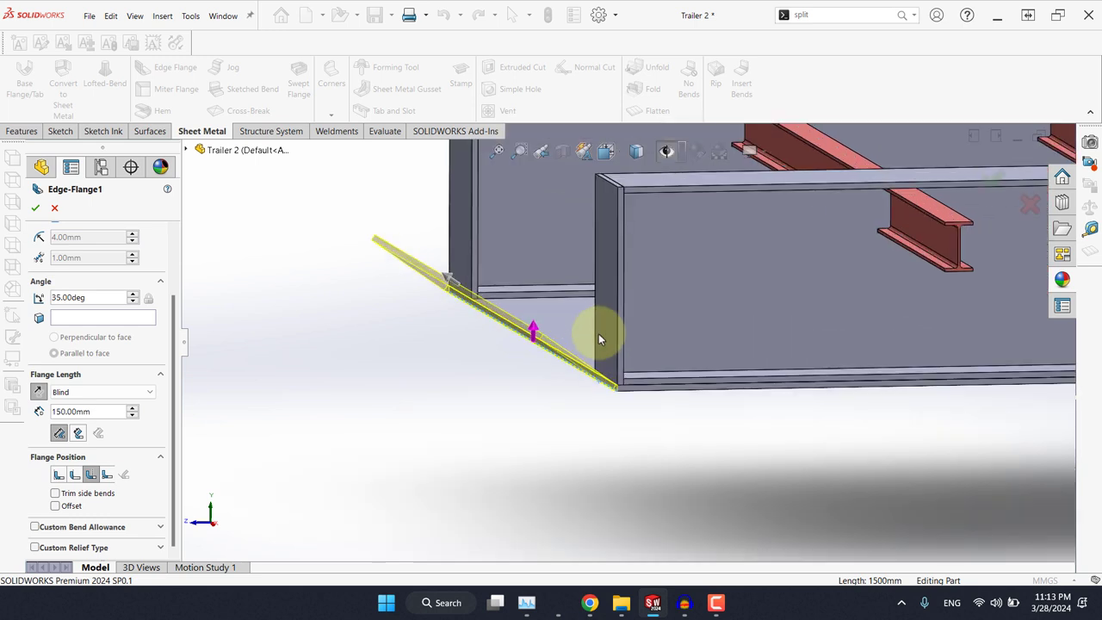
Step: Accept the edge flange and inspect the frame's front end from the right side
left_click(34, 209)
key("space")
left_click(471, 396)
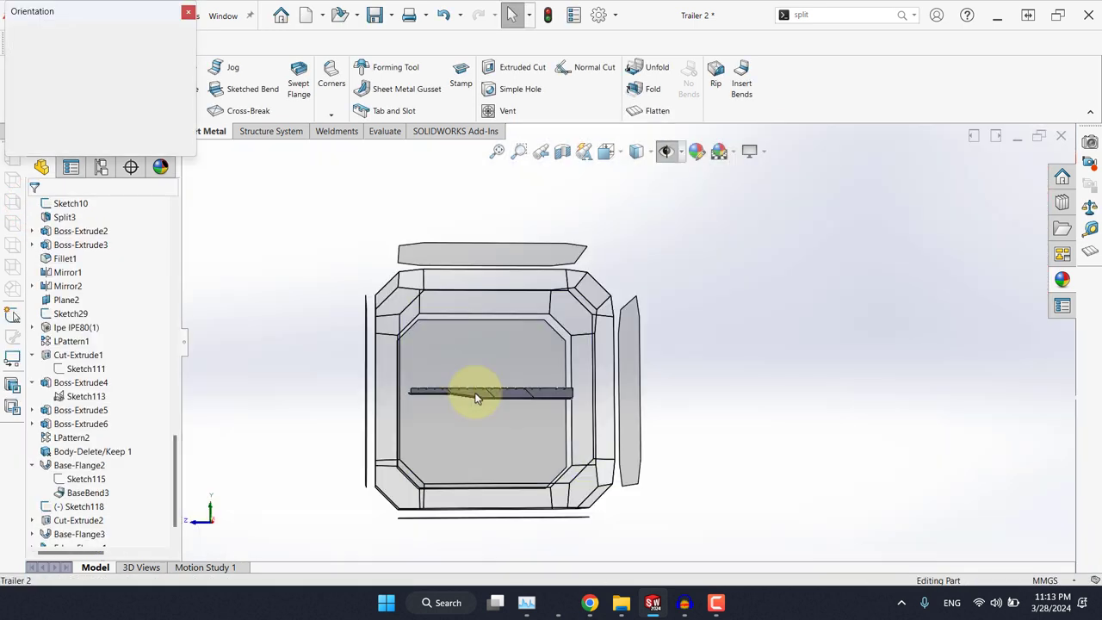
left_click(462, 372)
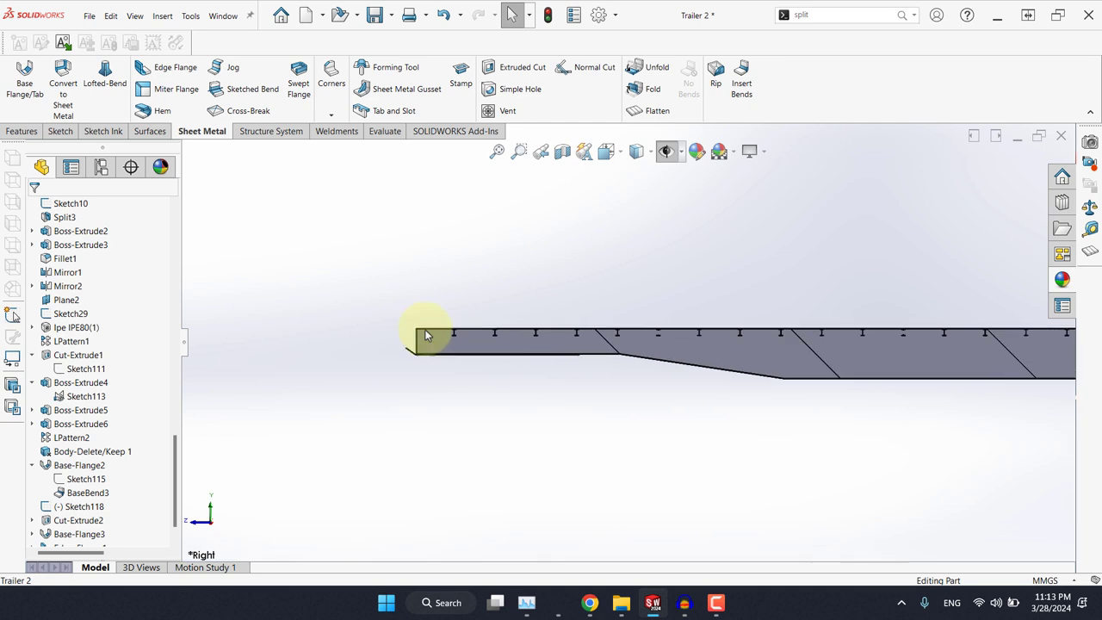
scroll(465, 353, "down", 8)
scroll(551, 435, "up", 4)
scroll(130, 499, "down", 1)
Step: Delete the front bottom plate's Base-Flange3 together with its dependent edge flange
left_click(77, 522)
right_click(79, 522)
left_click(63, 508)
left_click(309, 488)
left_click(90, 506)
left_click(85, 521, "ctrl")
right_click(80, 508)
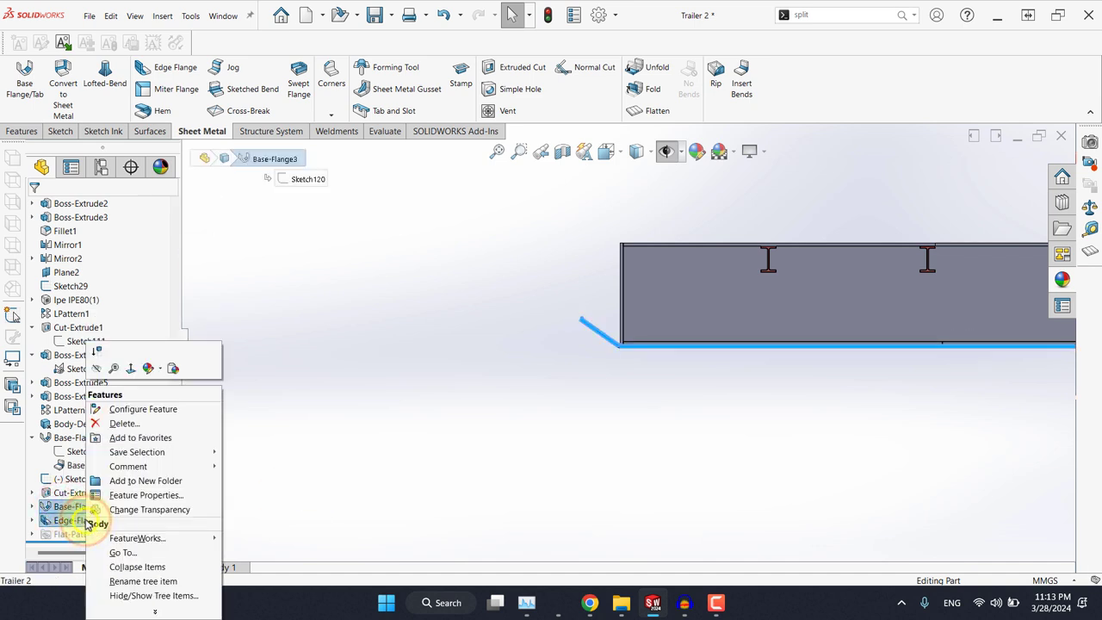
left_click(111, 425)
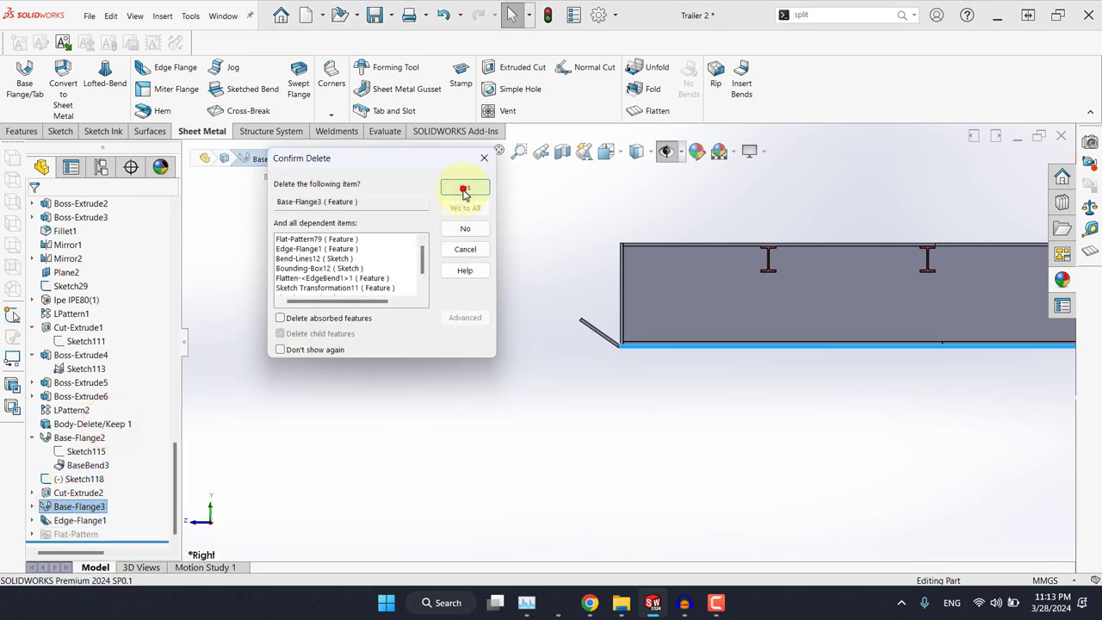
left_click(463, 190)
Step: Show the hidden Cut-Extrude2 sheet-metal body at the bottom of the frame
scroll(86, 374, "up", 15)
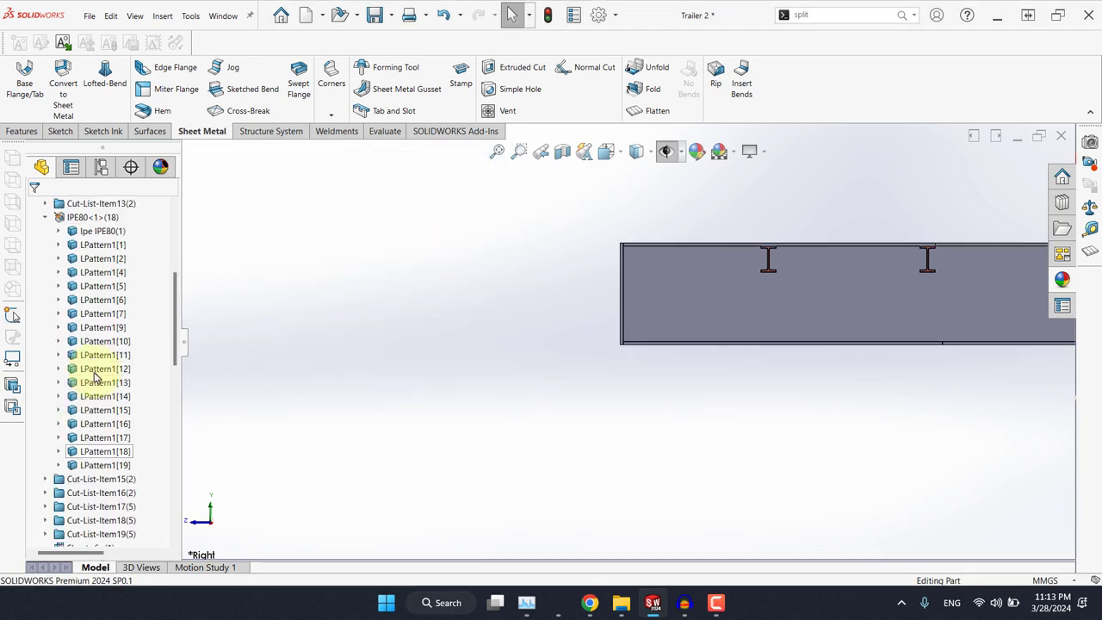
scroll(90, 384, "down", 4)
left_click(74, 398)
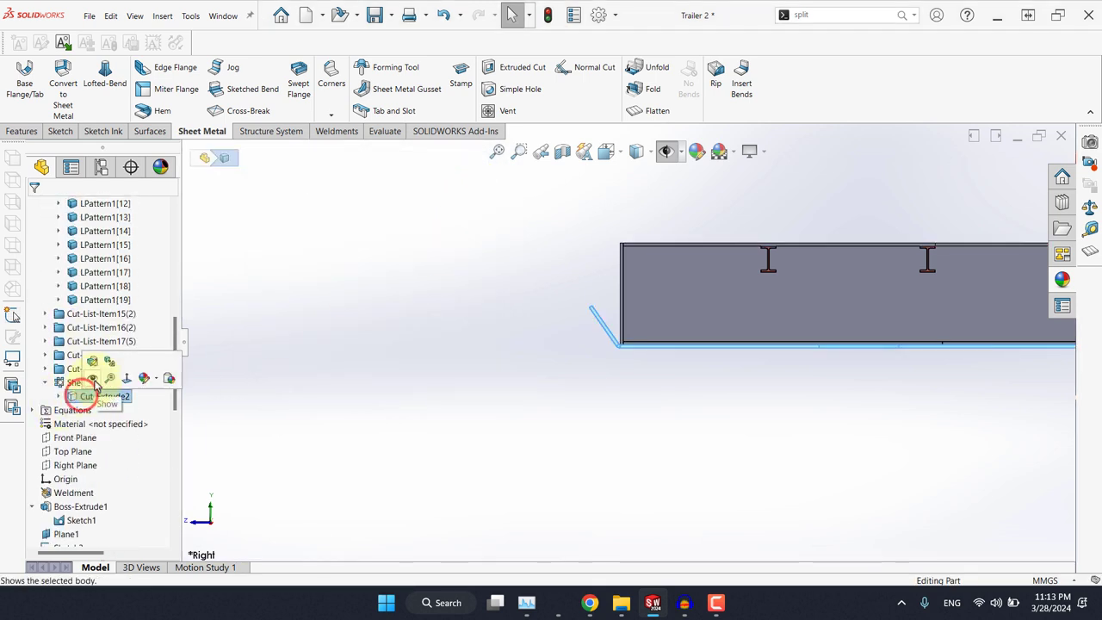
left_click(92, 379)
left_click(401, 376)
Step: Isolate the end cross member's web together with its upper and lower flange plates
middle_click_drag(622, 375, 626, 421)
scroll(626, 421, "up", 8)
scroll(971, 308, "down", 5)
scroll(766, 336, "down", 5)
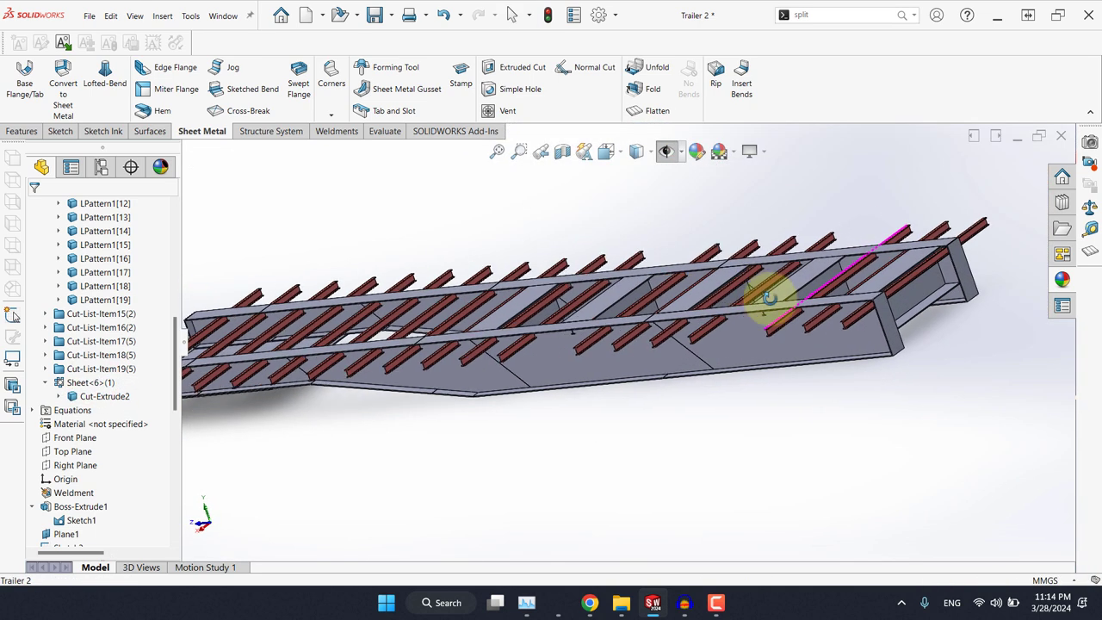
left_click(785, 313)
left_click(831, 497)
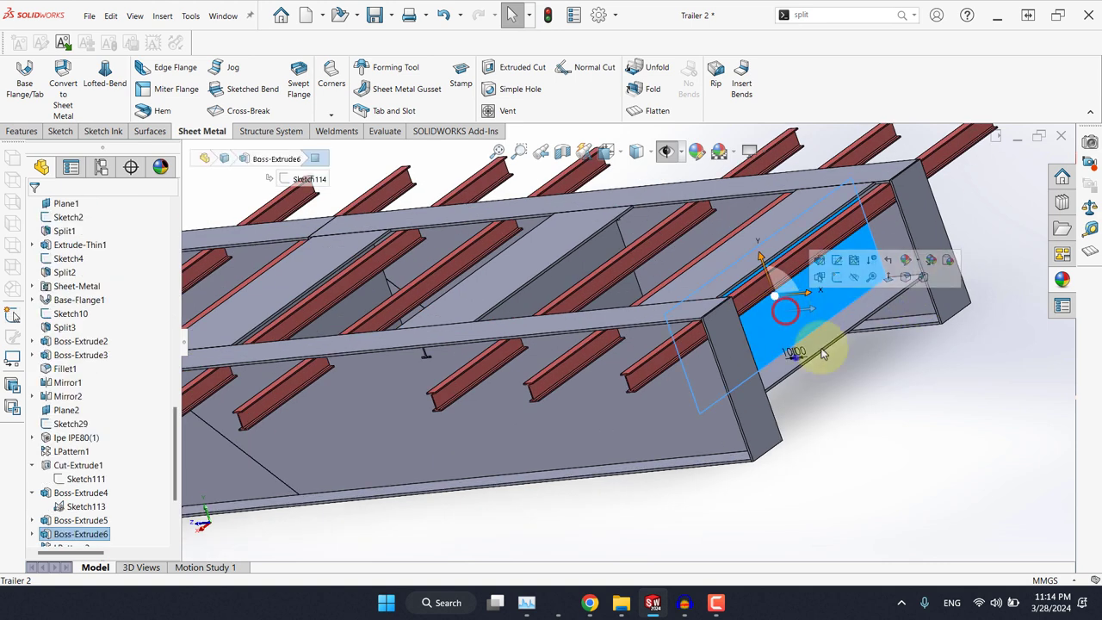
left_click(771, 316)
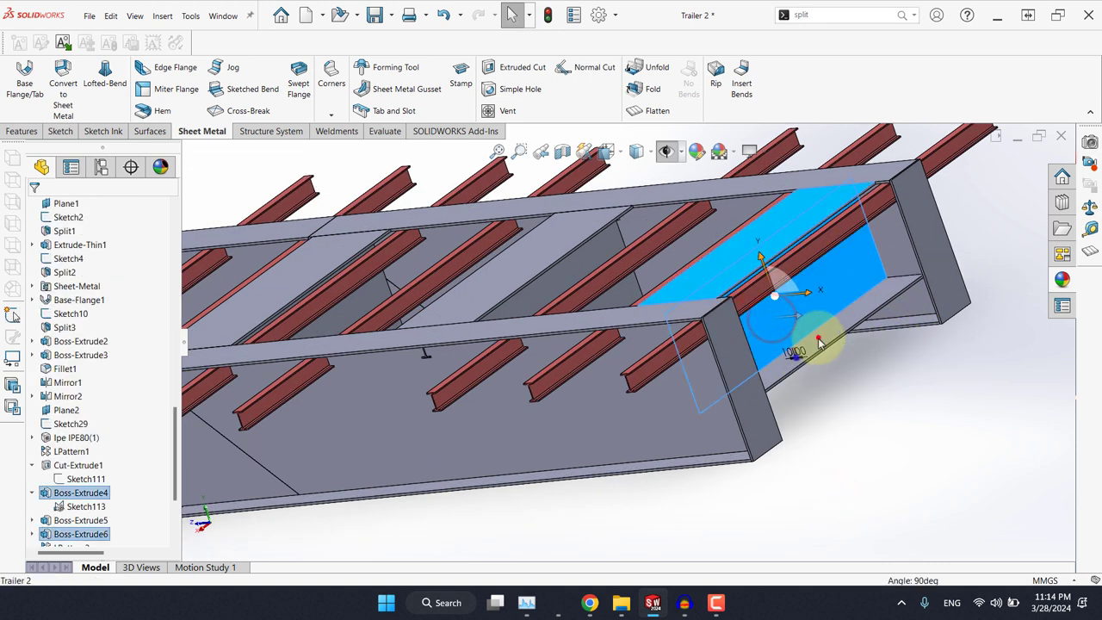
left_click(818, 339, "ctrl")
right_click(884, 415)
left_click(931, 564)
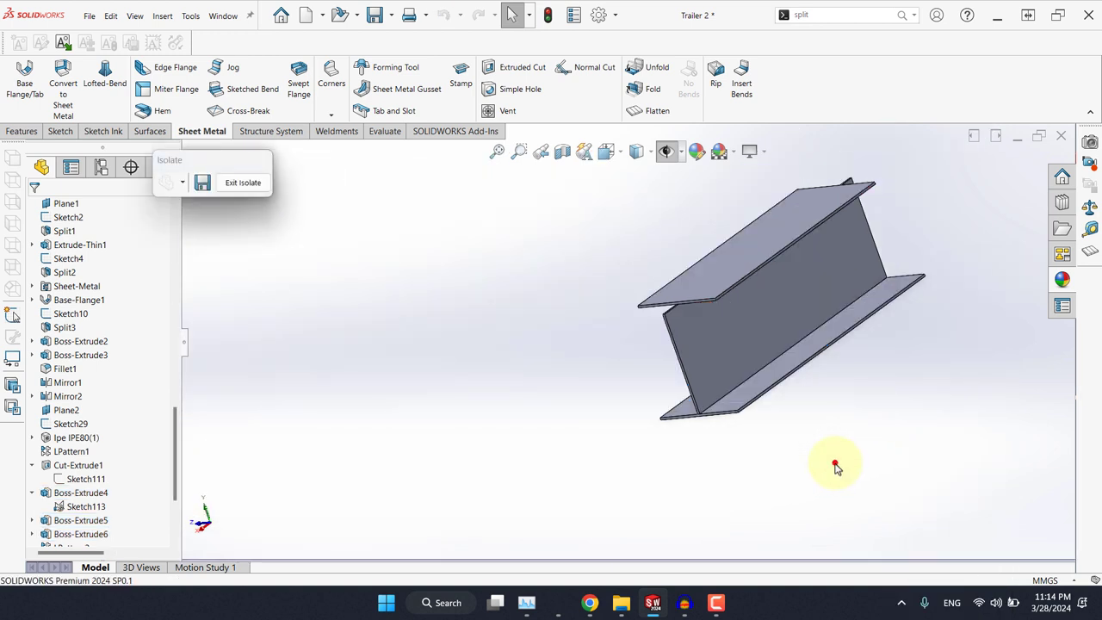
Step: Hide the vertical web between the cross member's two flange plates
left_click(834, 463)
left_click(746, 323)
left_click(813, 289)
Step: Start a new sketch on the Right Plane, viewed square to the two flange plates
scroll(81, 382, "up", 15)
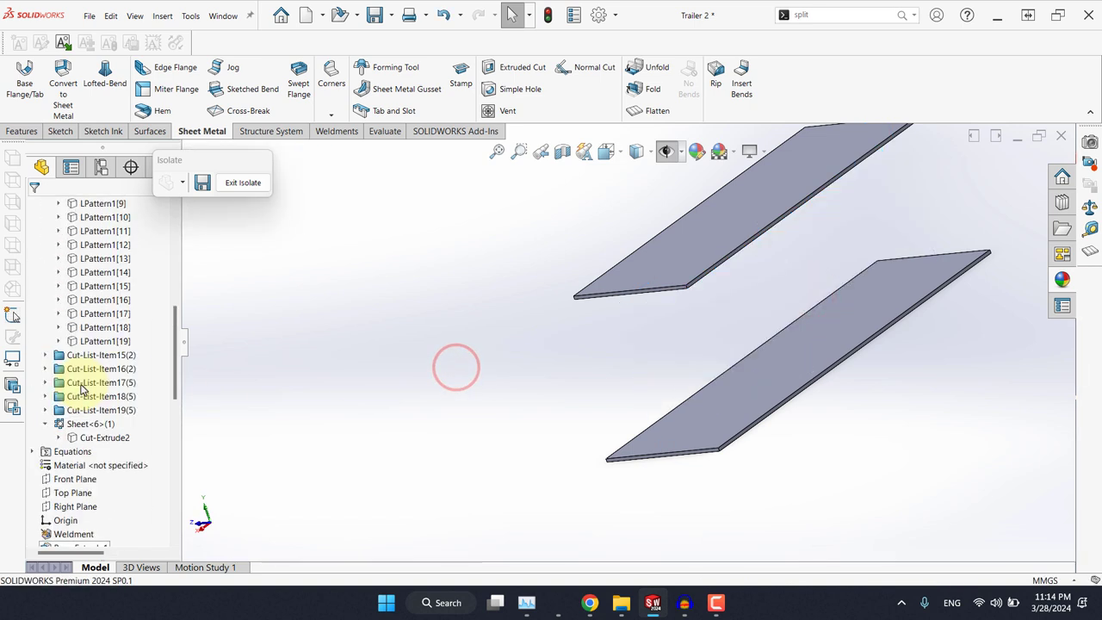
scroll(84, 389, "down", 12)
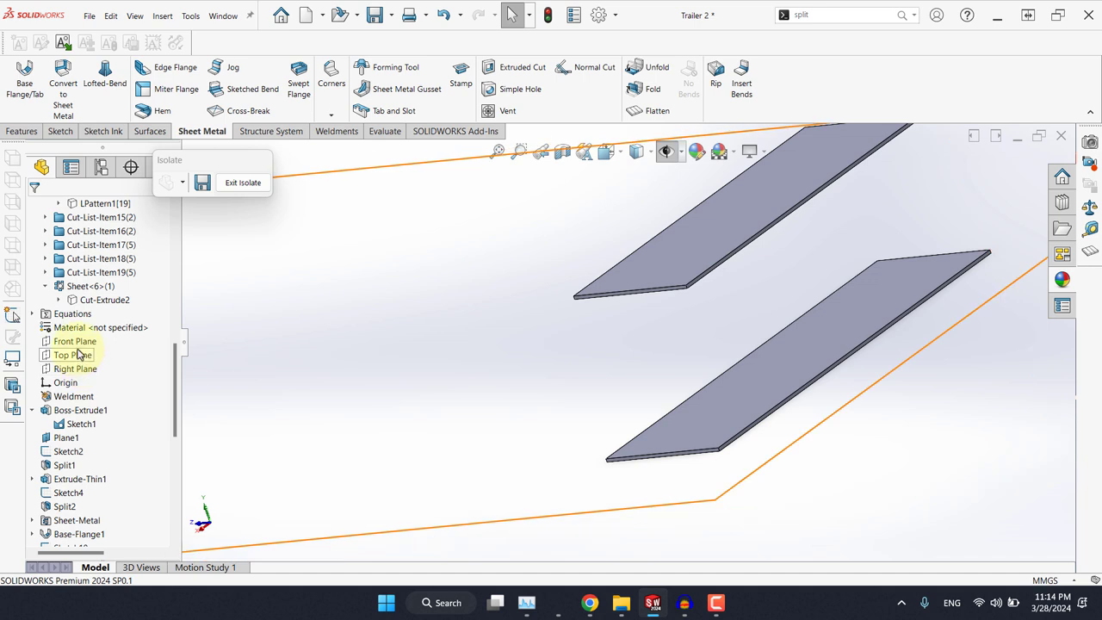
left_click(76, 342)
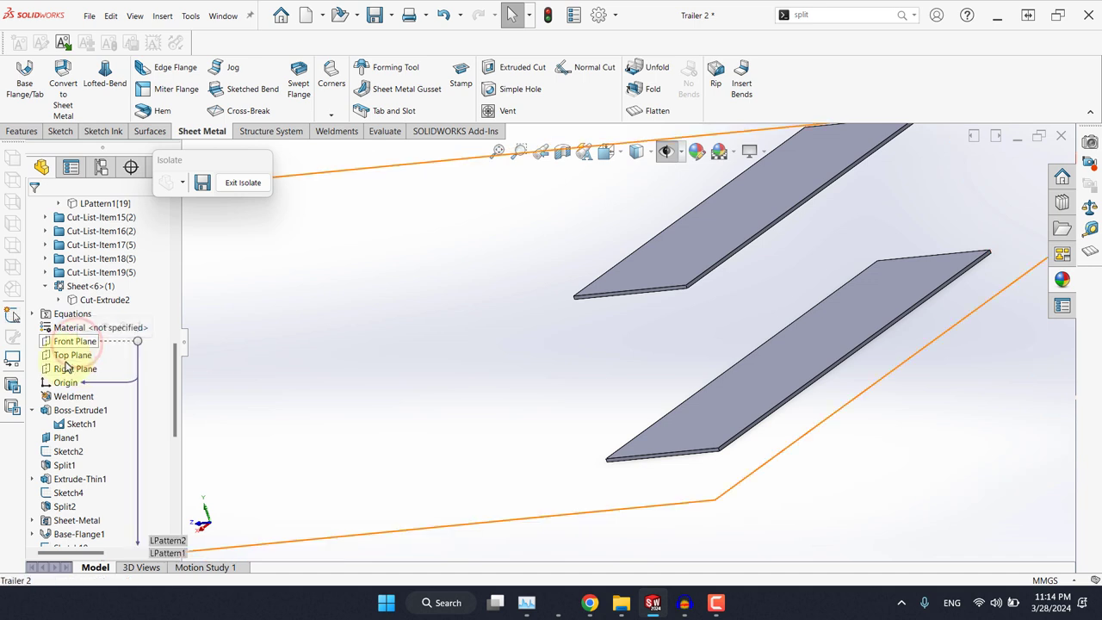
left_click(72, 355)
scroll(445, 356, "up", 3)
middle_click_drag(445, 355, 313, 364)
left_click(73, 369)
left_click(85, 353)
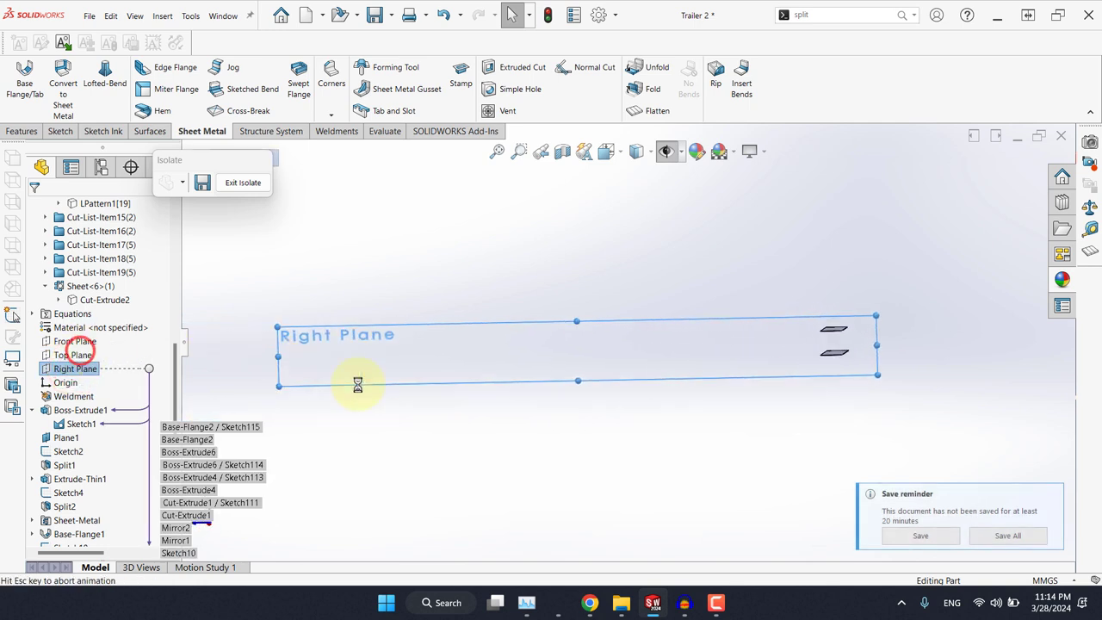
left_click(740, 294)
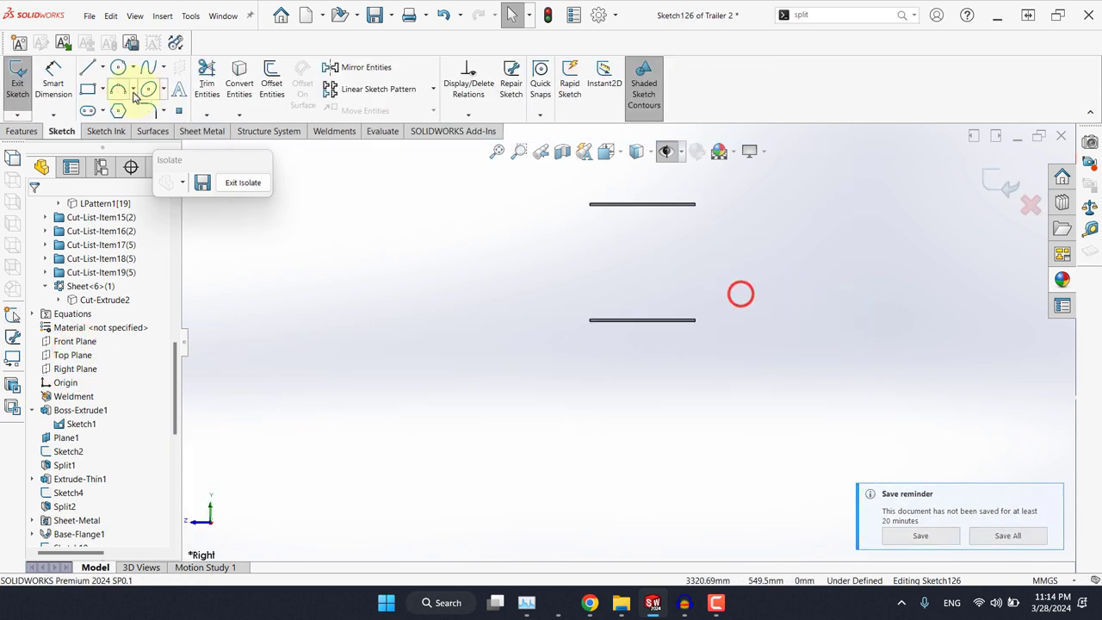
Step: Sketch a vertical line about 430 mm long between the midpoints of the two plates' facing edges and close the sketch
left_click(103, 72)
left_click(95, 90)
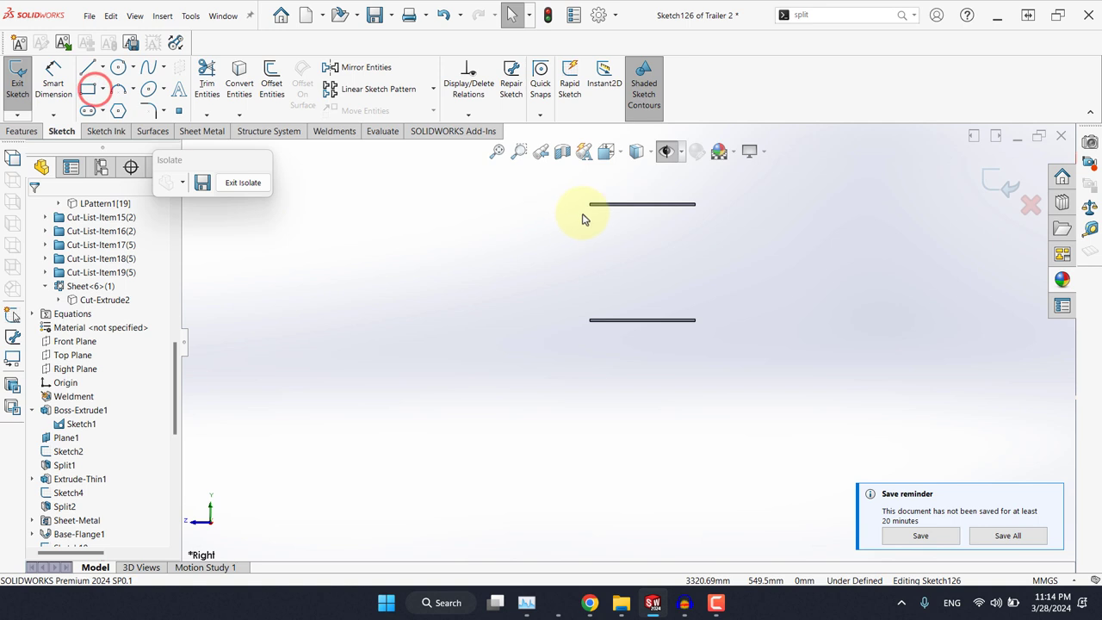
scroll(620, 207, "down", 3)
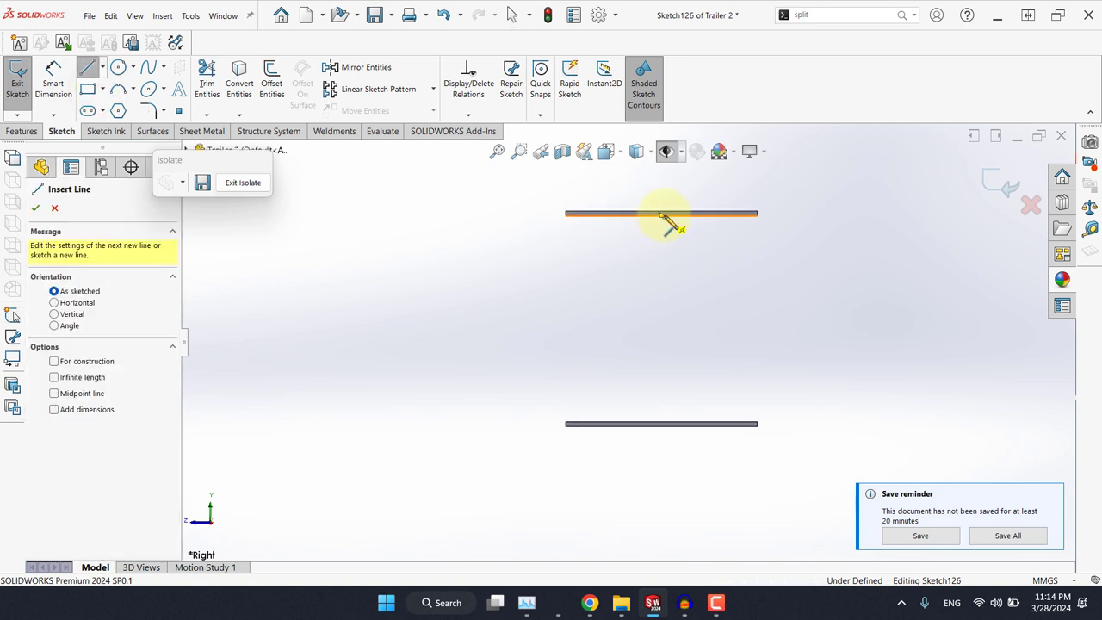
left_click(660, 214)
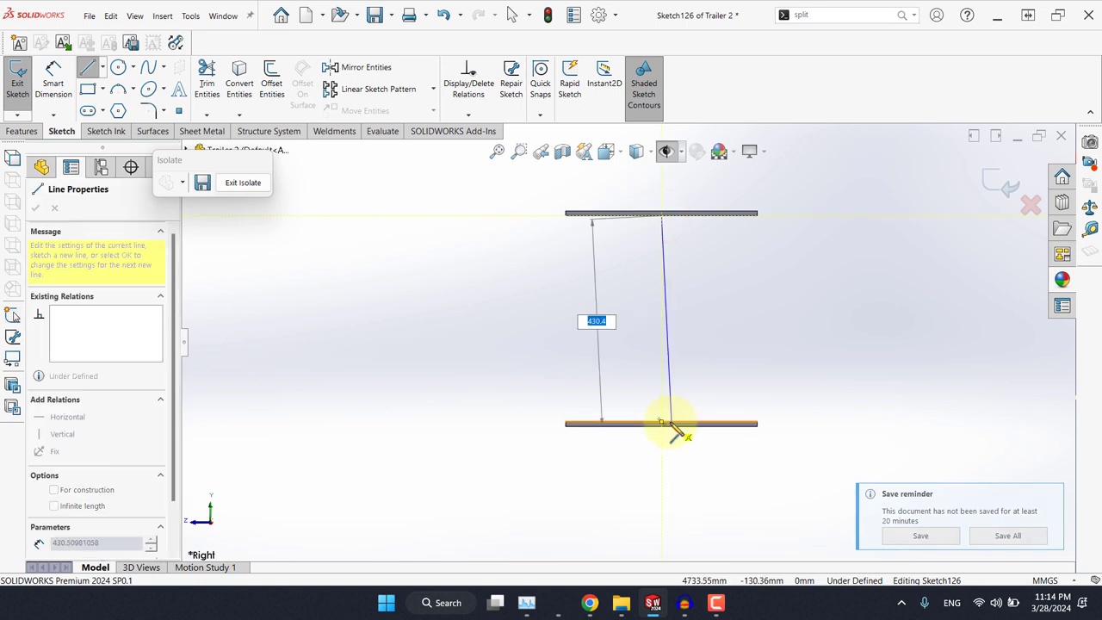
left_click(661, 423)
key("Escape")
key("Escape")
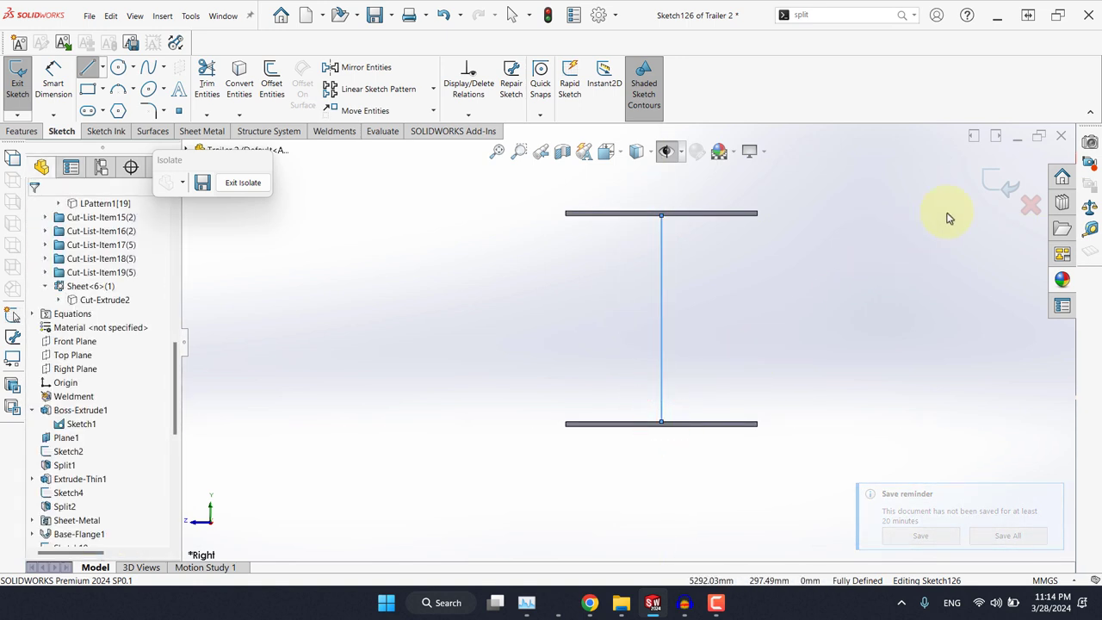
scroll(585, 337, "up", 6)
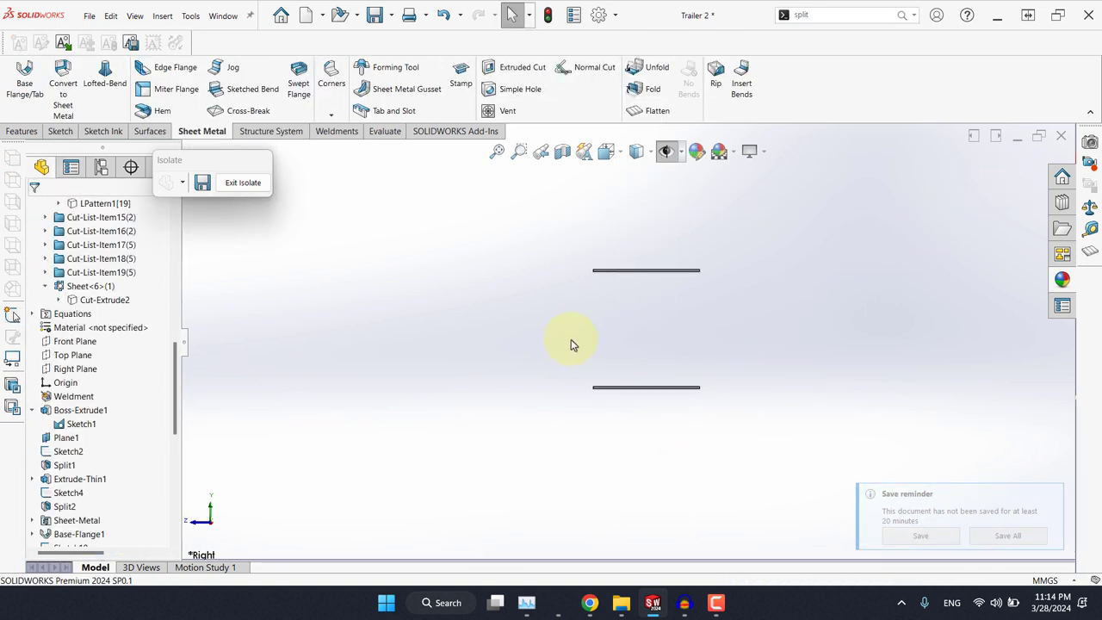
Step: Extrude the vertical line as a thin boss, with Direction 1 running Up To Surface to one end face of the lower plate
middle_click_drag(560, 350, 526, 378)
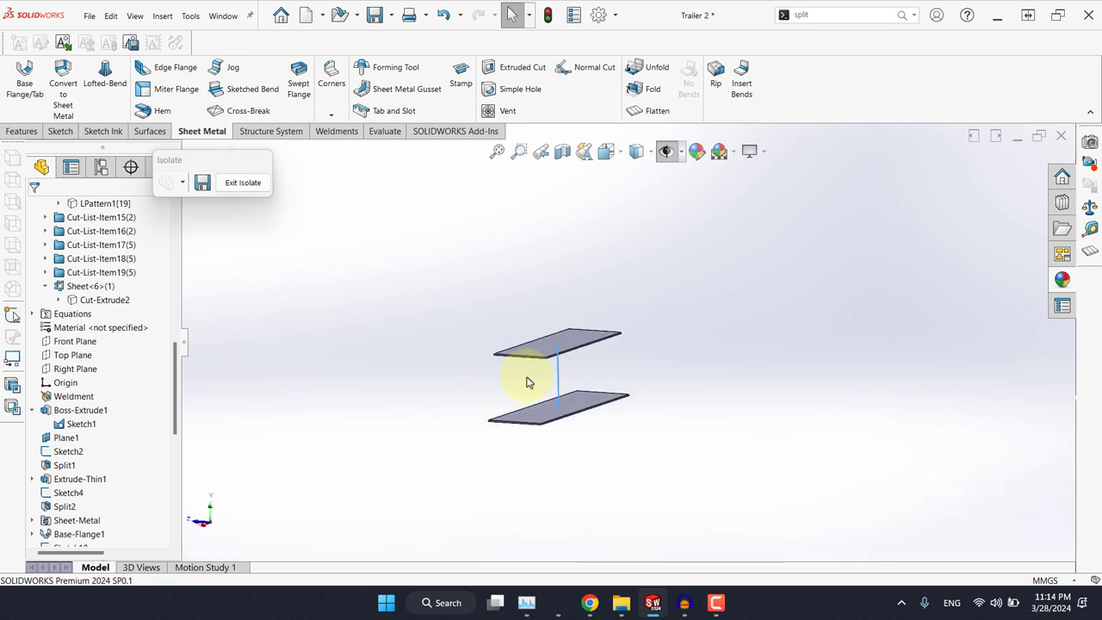
left_click(17, 134)
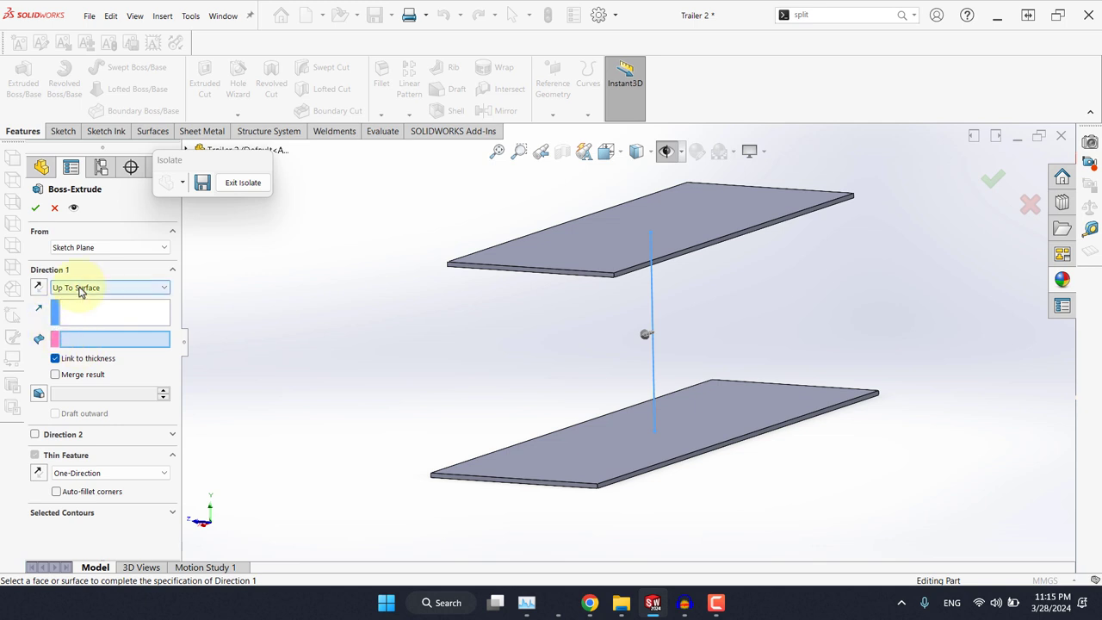
scroll(521, 469, "down", 5)
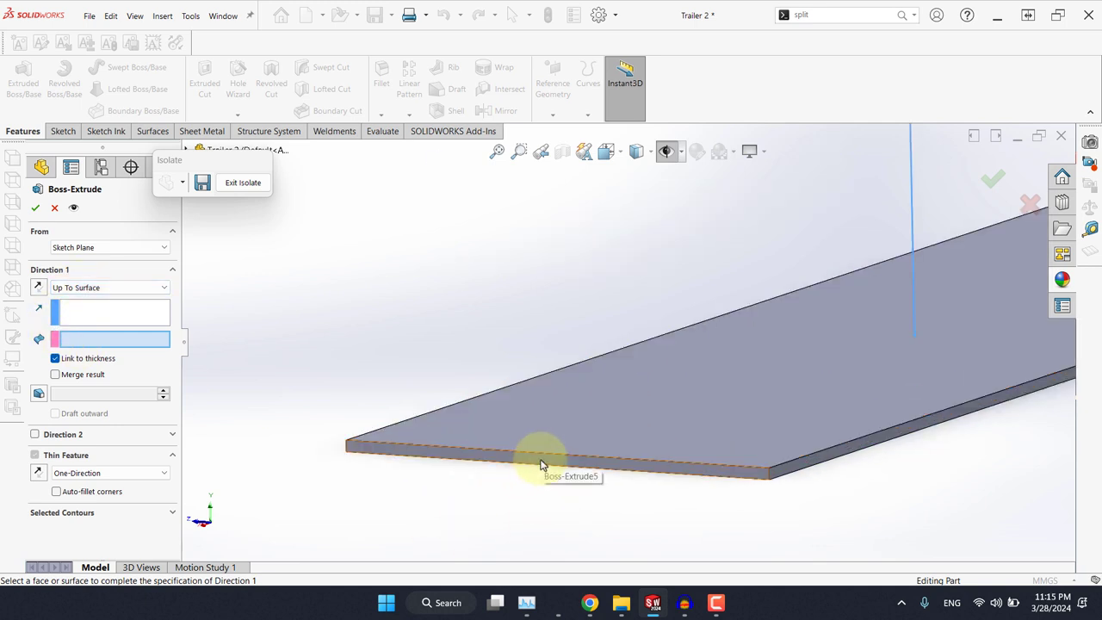
scroll(540, 465, "up", 5)
middle_click_drag(572, 388, 527, 447)
scroll(584, 402, "down", 1)
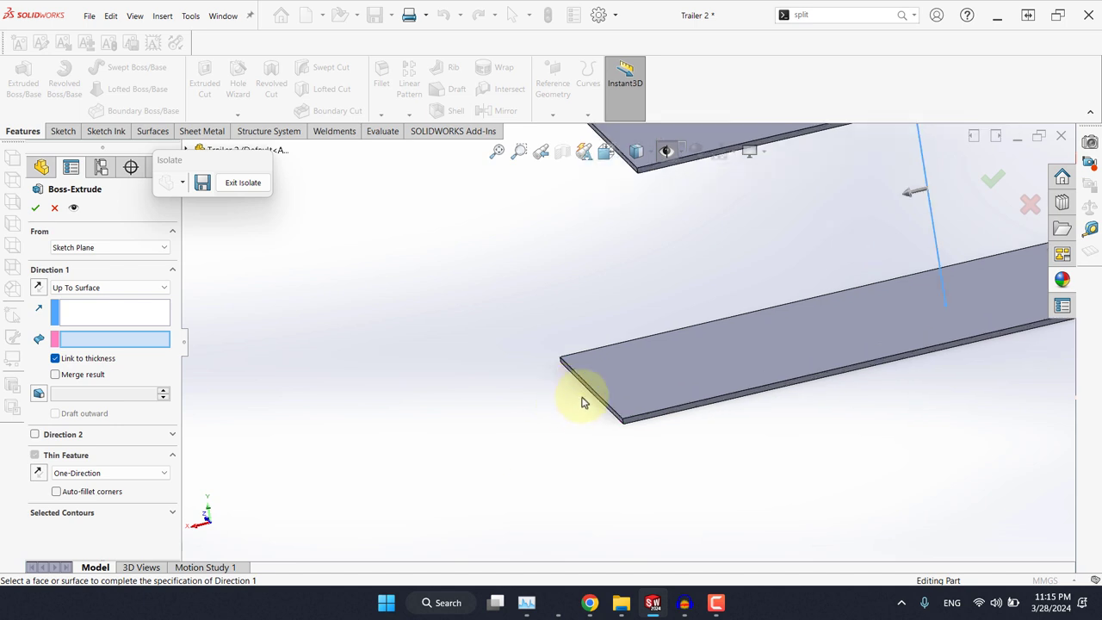
scroll(585, 401, "down", 3)
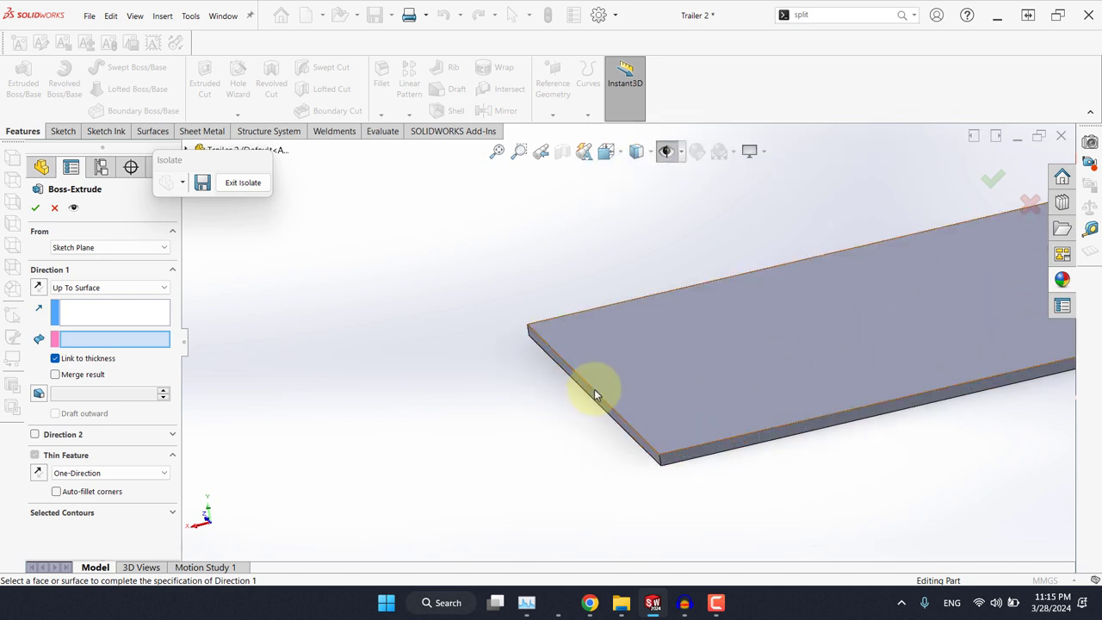
left_click(591, 396)
scroll(591, 396, "up", 5)
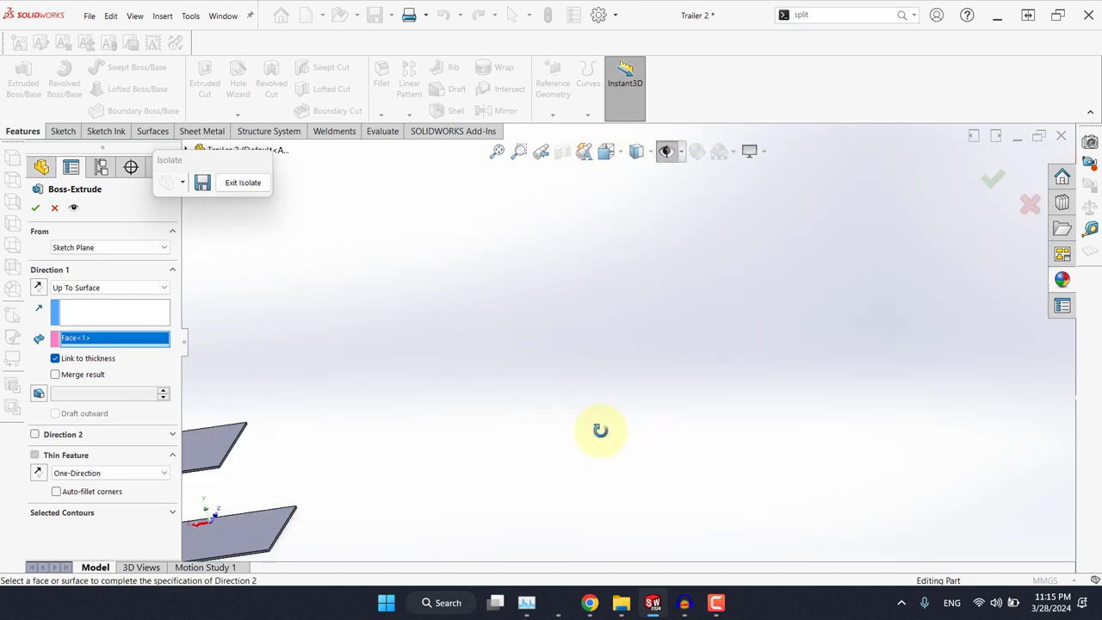
scroll(544, 439, "down", 3)
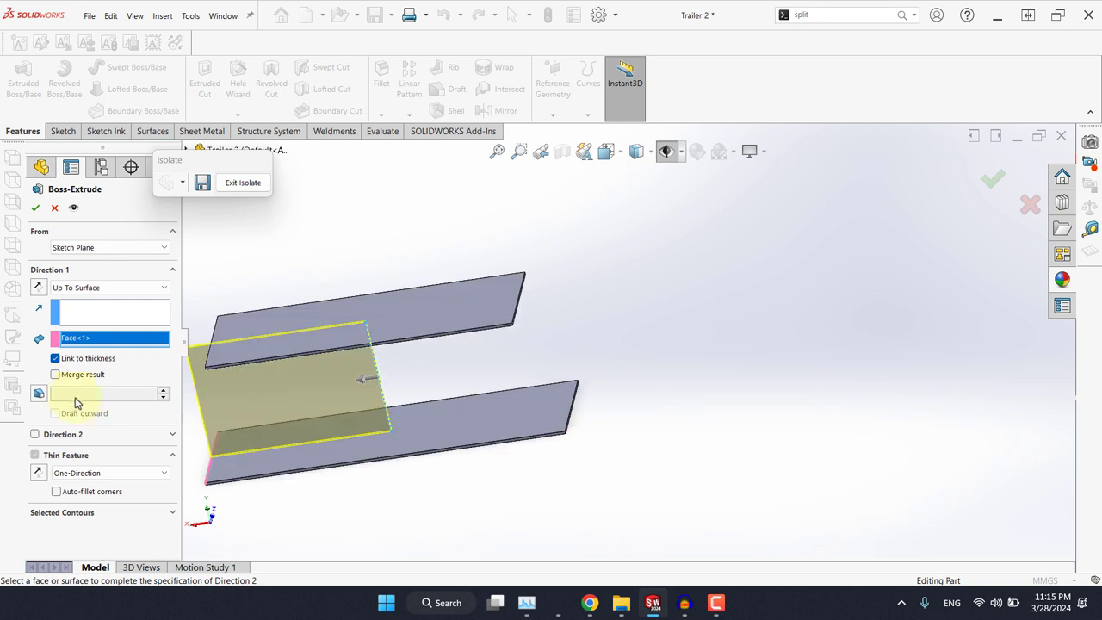
Step: Enable Direction 2 of the extrusion and end it Up To Surface at the lower plate's opposite end face
left_click(35, 435)
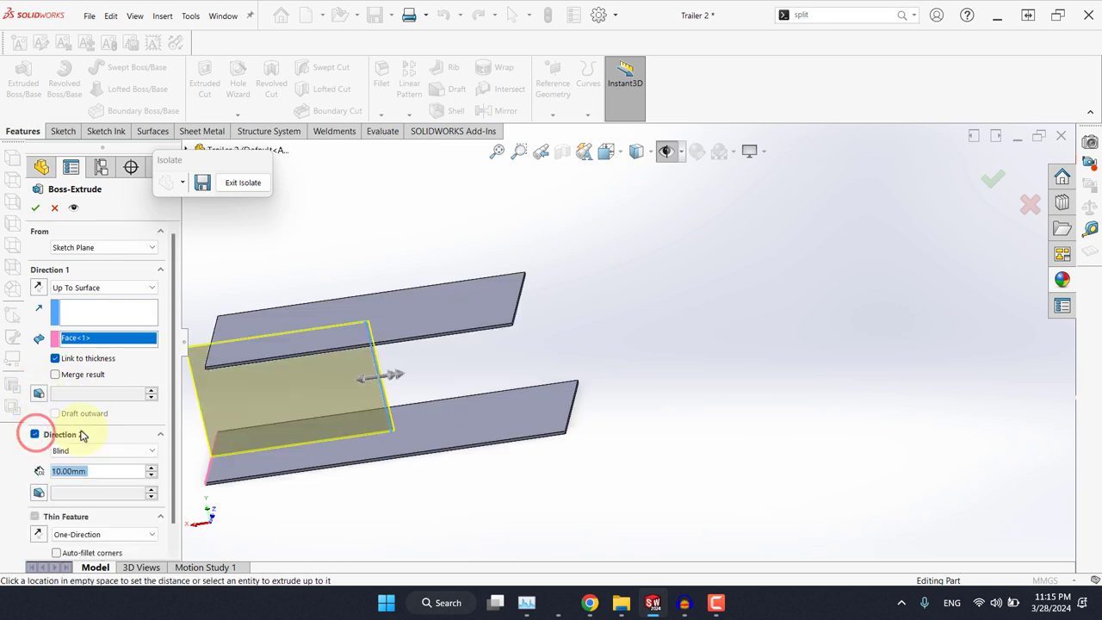
left_click(90, 449)
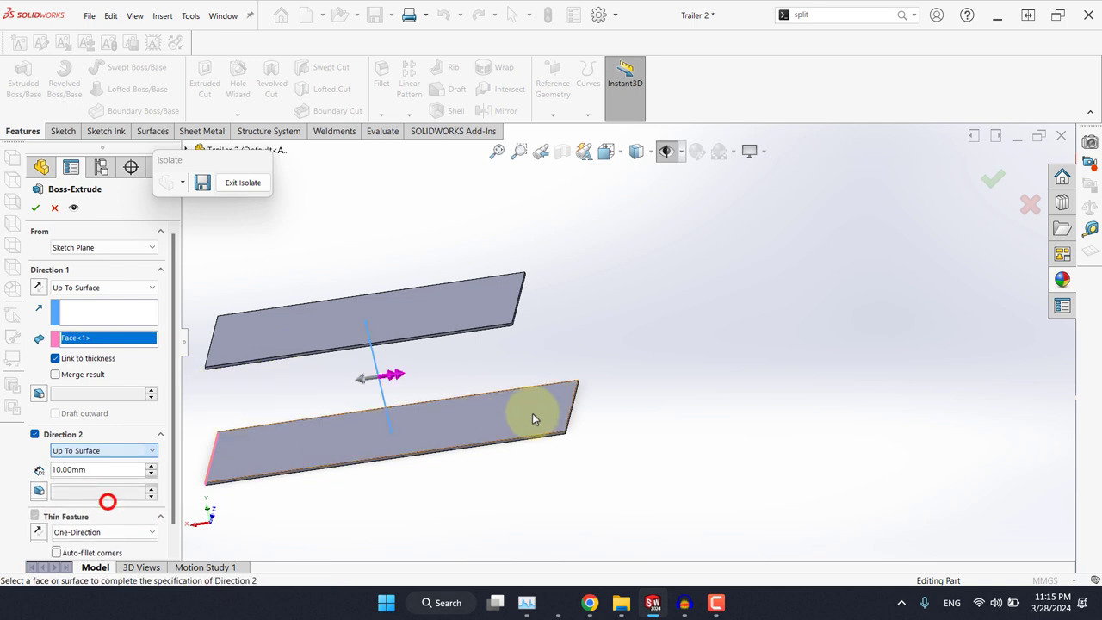
scroll(560, 412, "down", 10)
left_click(599, 469)
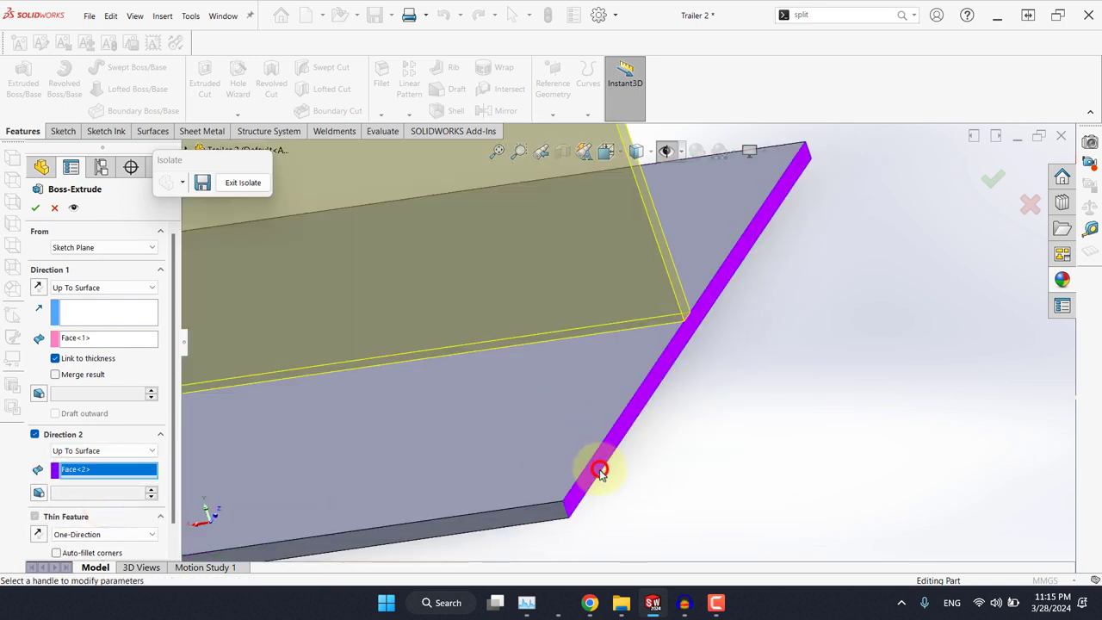
Step: Set the web extrusion's thin feature to Mid-Plane so its thickness is centred on the sketched line
scroll(599, 470, "up", 10)
middle_click_drag(519, 441, 652, 381)
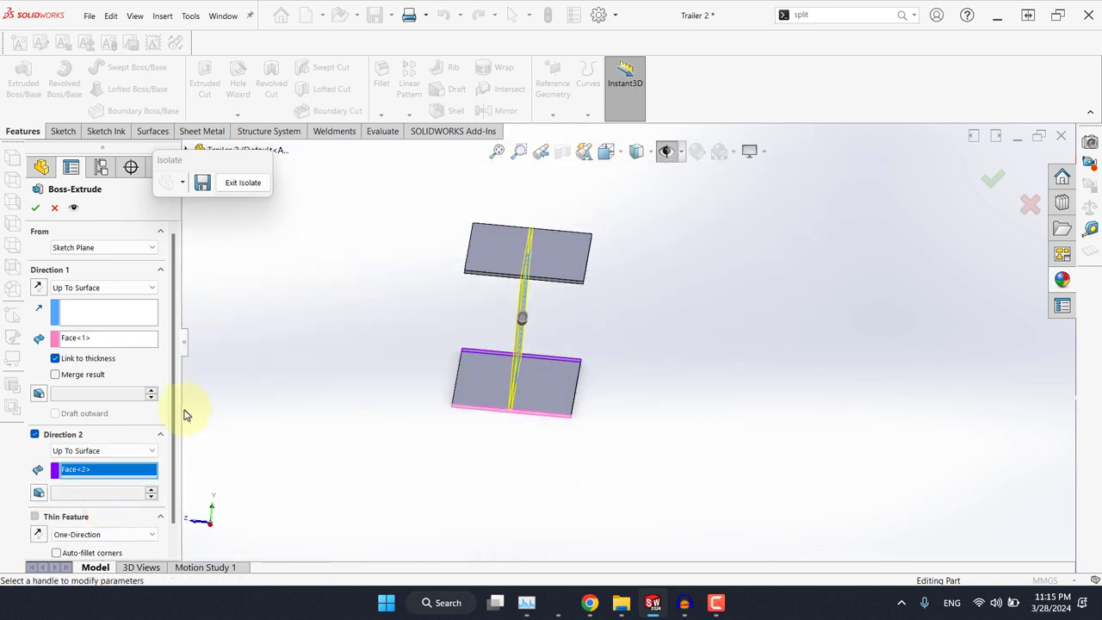
key("space")
left_click(516, 391)
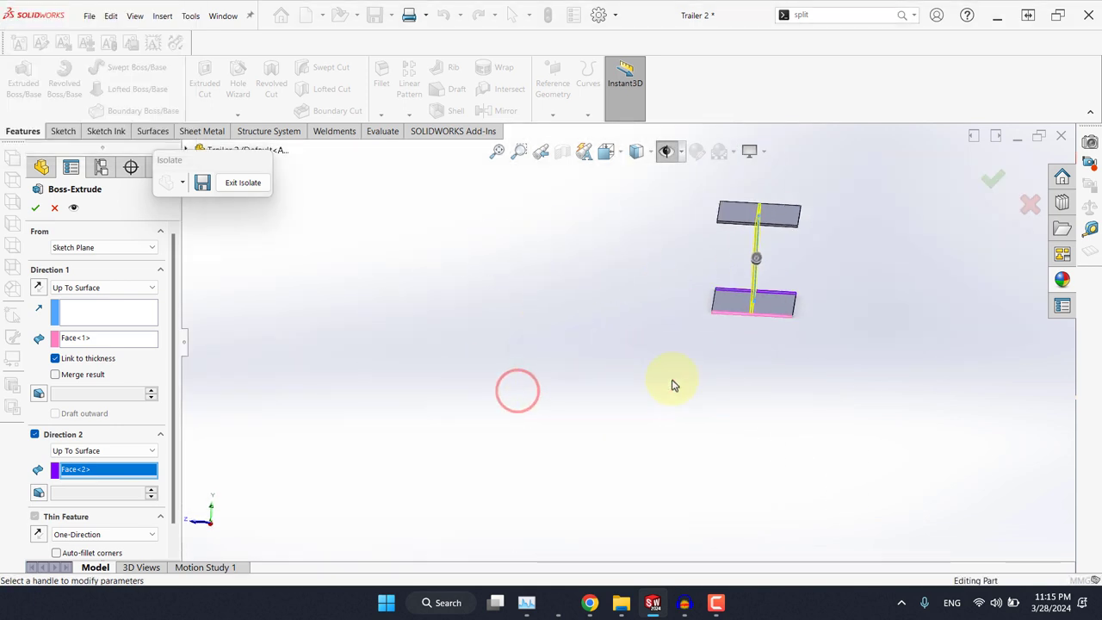
scroll(836, 369, "down", 15)
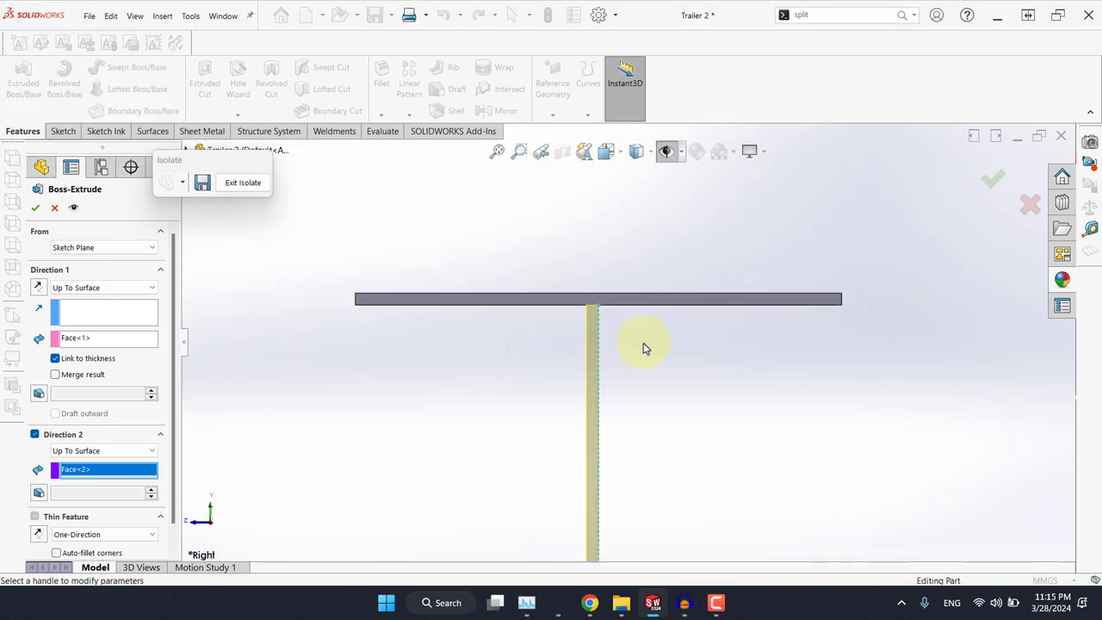
left_click(170, 428)
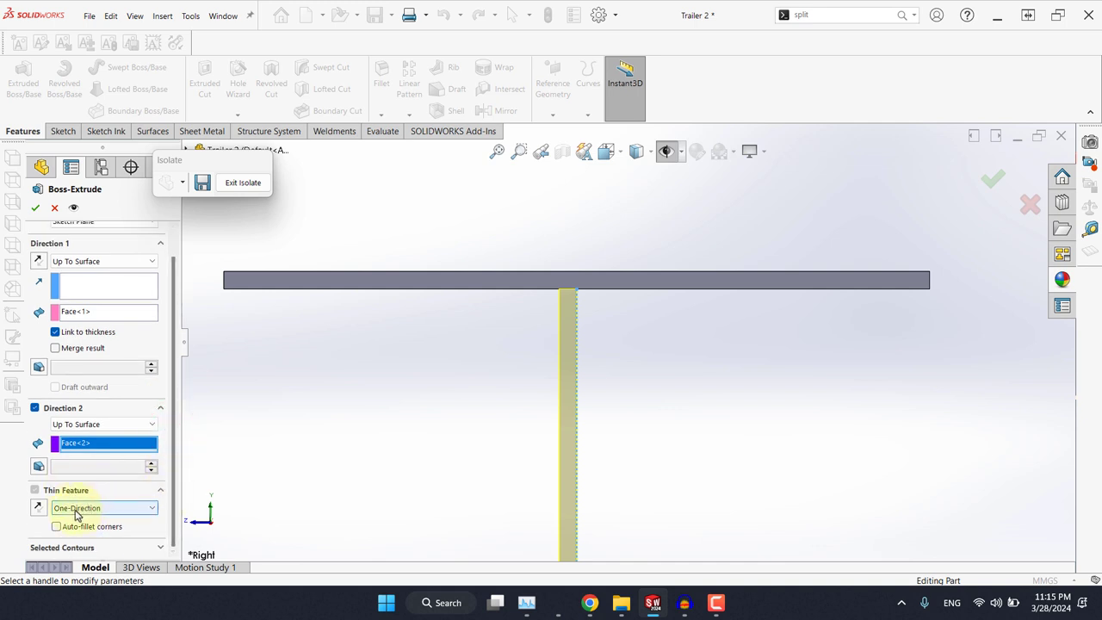
left_click(76, 509)
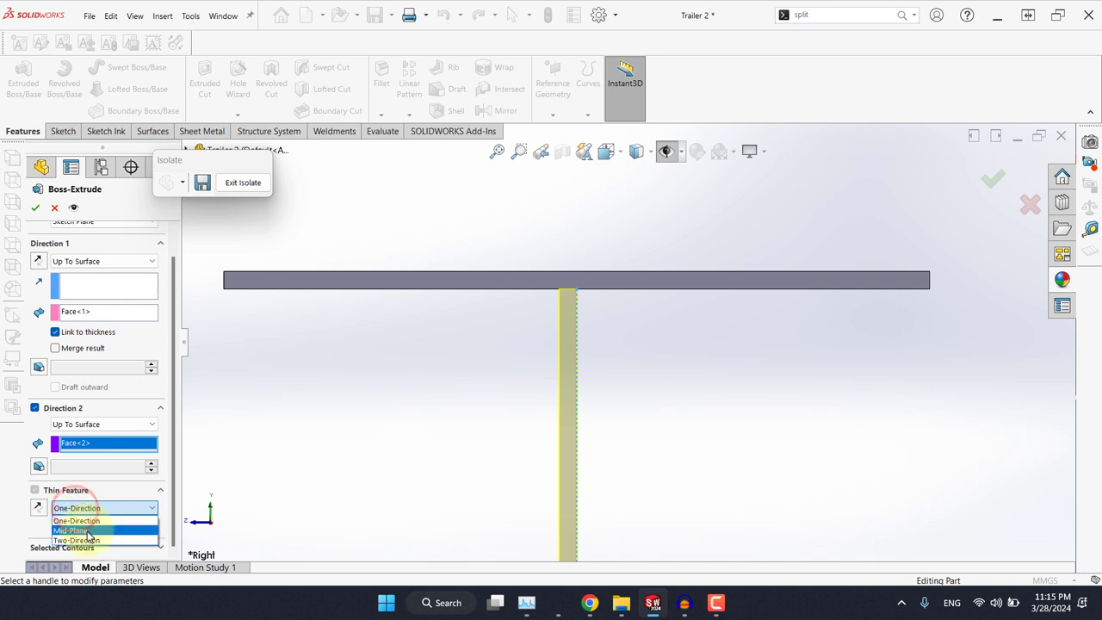
left_click(86, 528)
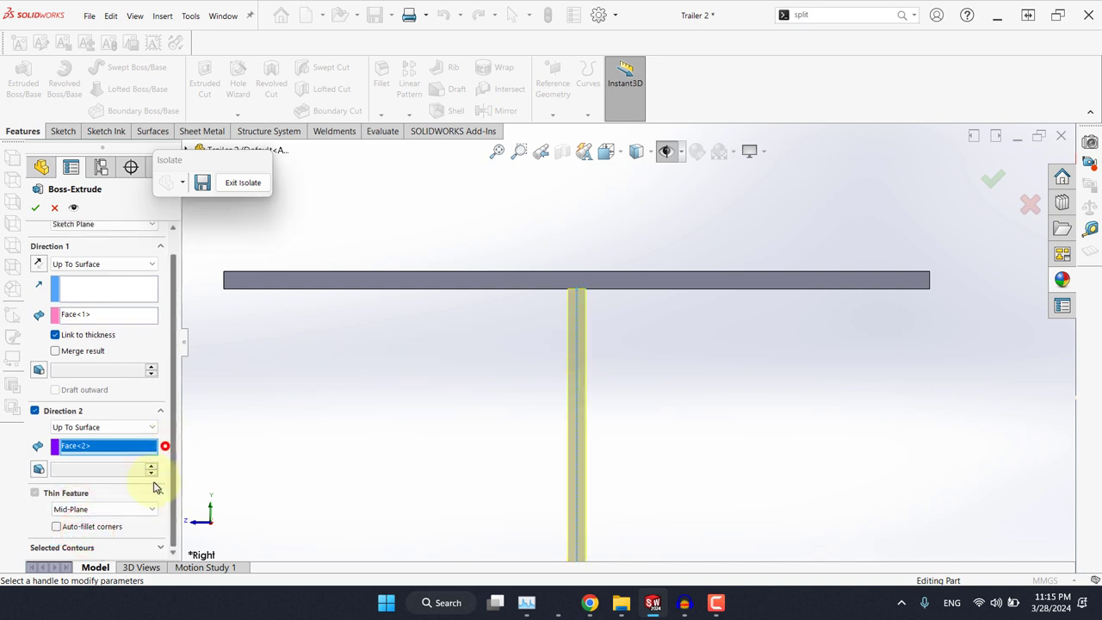
Step: Try the Two-Direction thin type, switch back to Mid-Plane, and complete the web extrusion between the plates
left_click(121, 508)
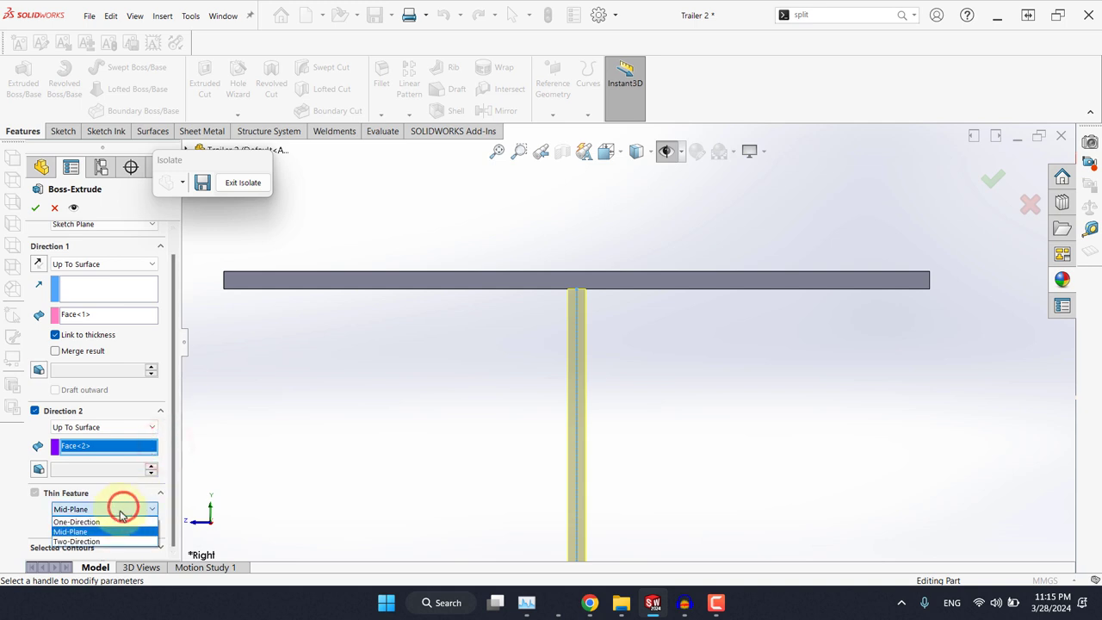
left_click(86, 540)
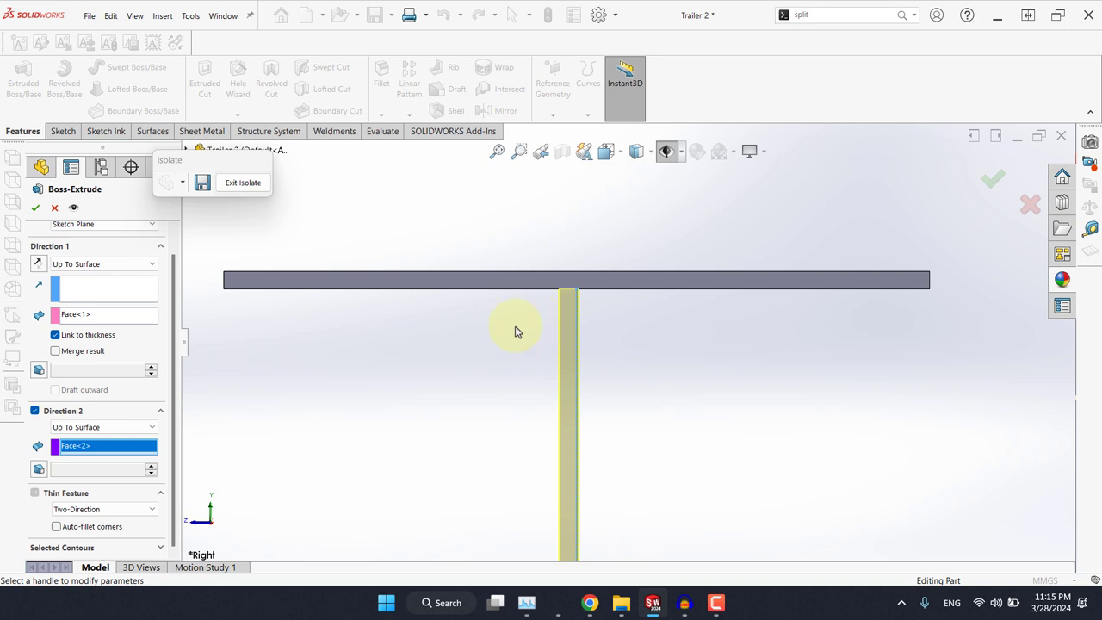
left_click(115, 425)
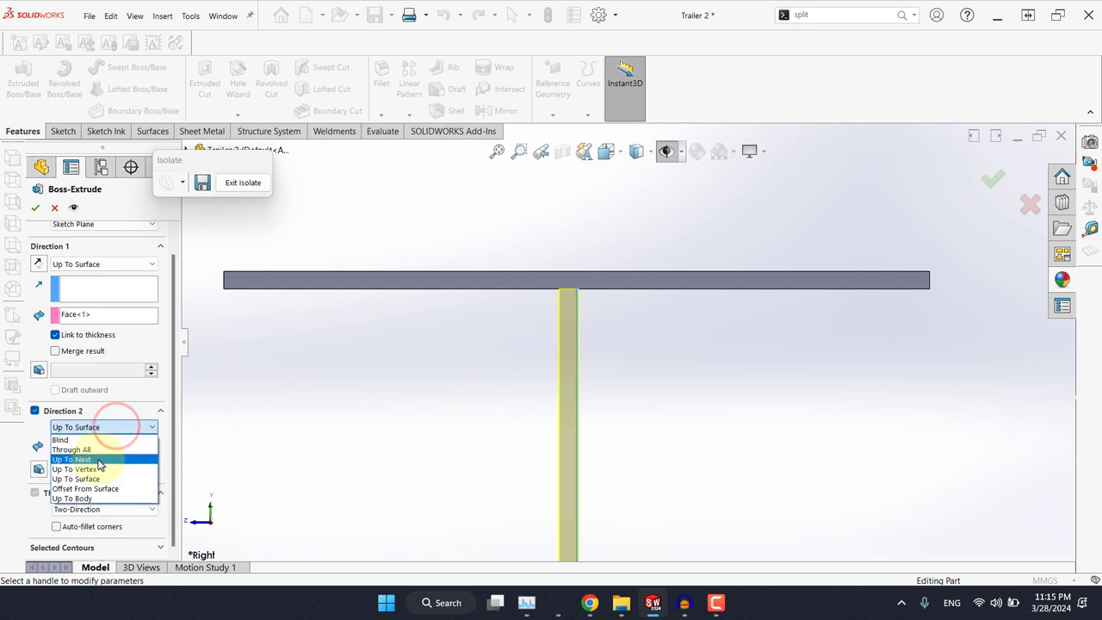
left_click(95, 426)
left_click(69, 509)
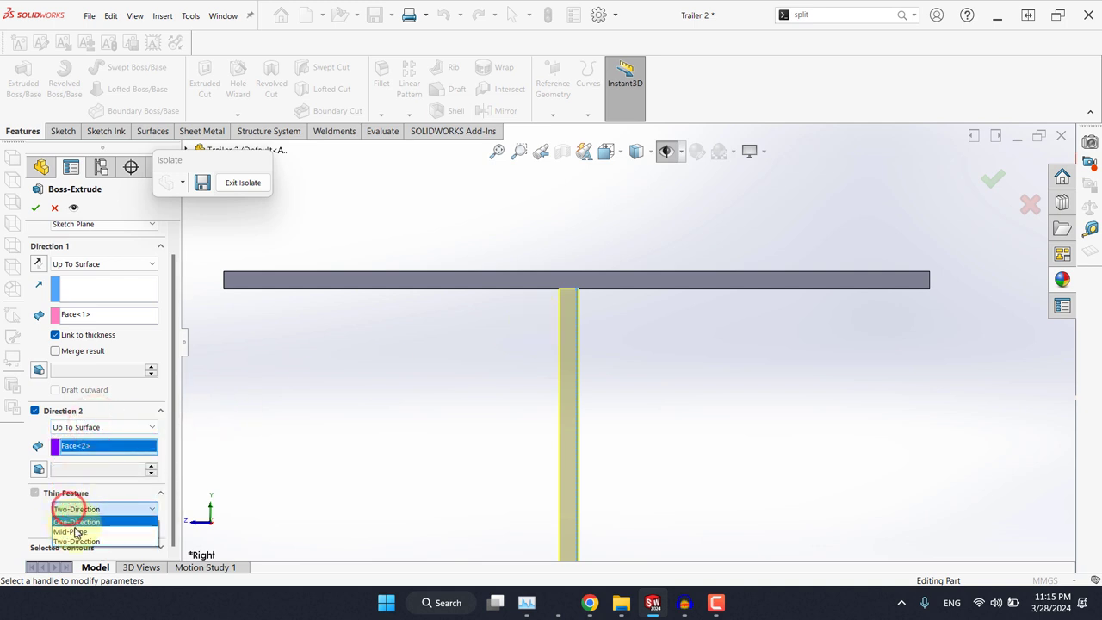
left_click(74, 528)
left_click_drag(173, 437, 172, 393)
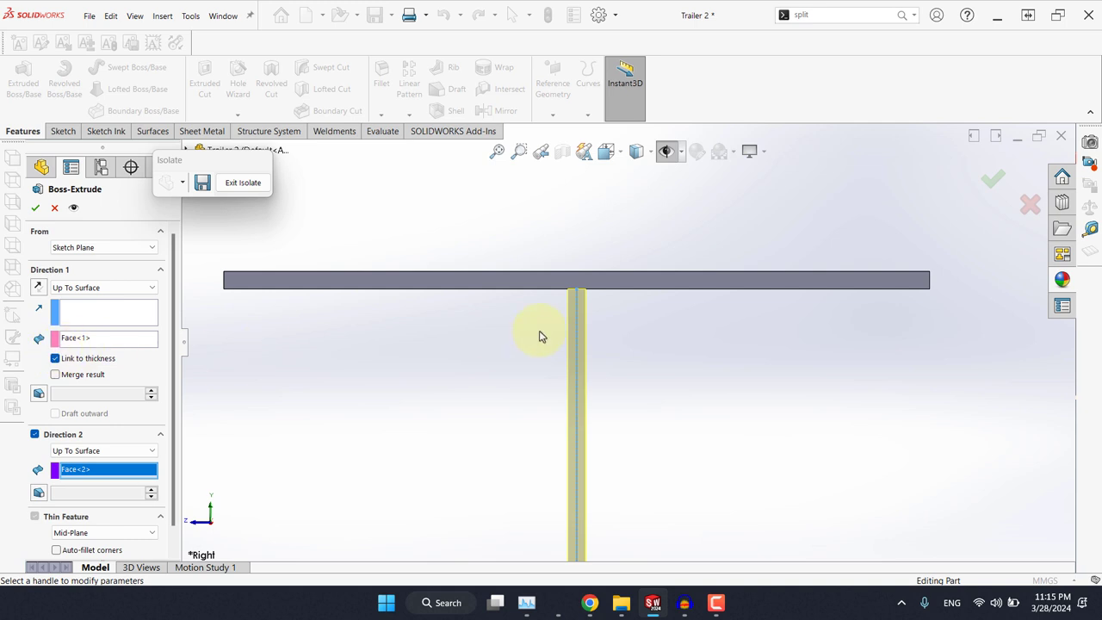
left_click(35, 208)
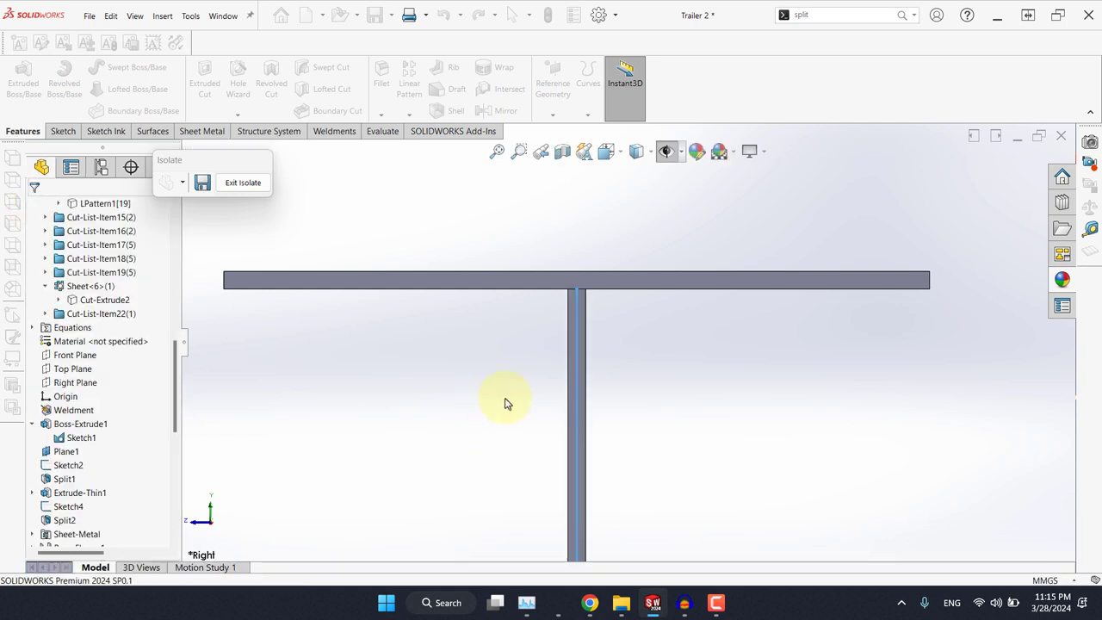
scroll(549, 386, "up", 8)
middle_click_drag(557, 388, 533, 393)
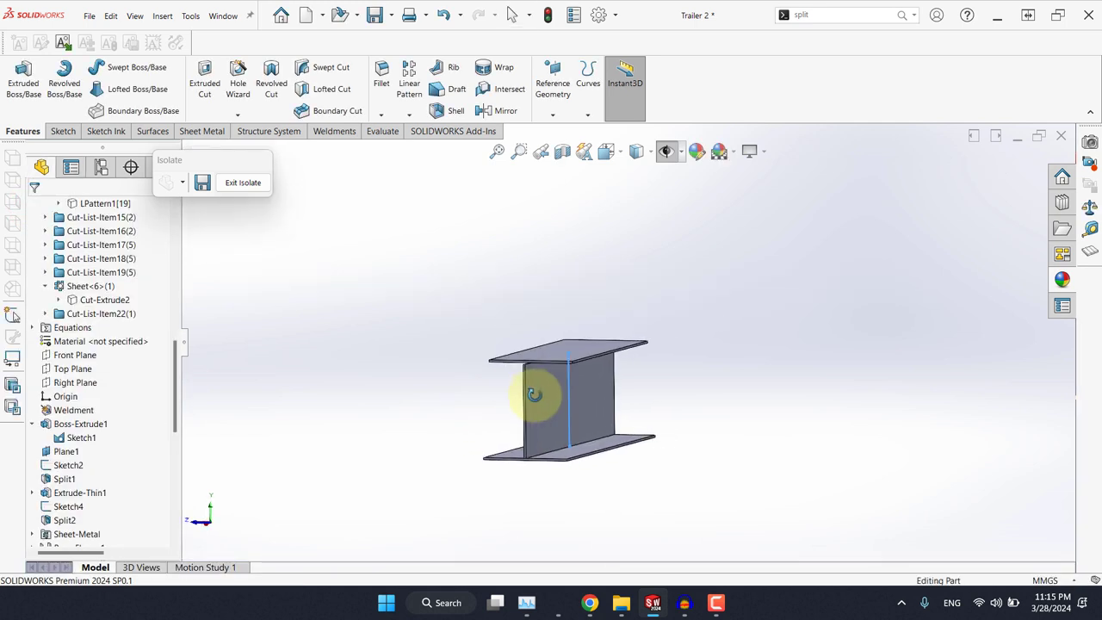
left_click(441, 406)
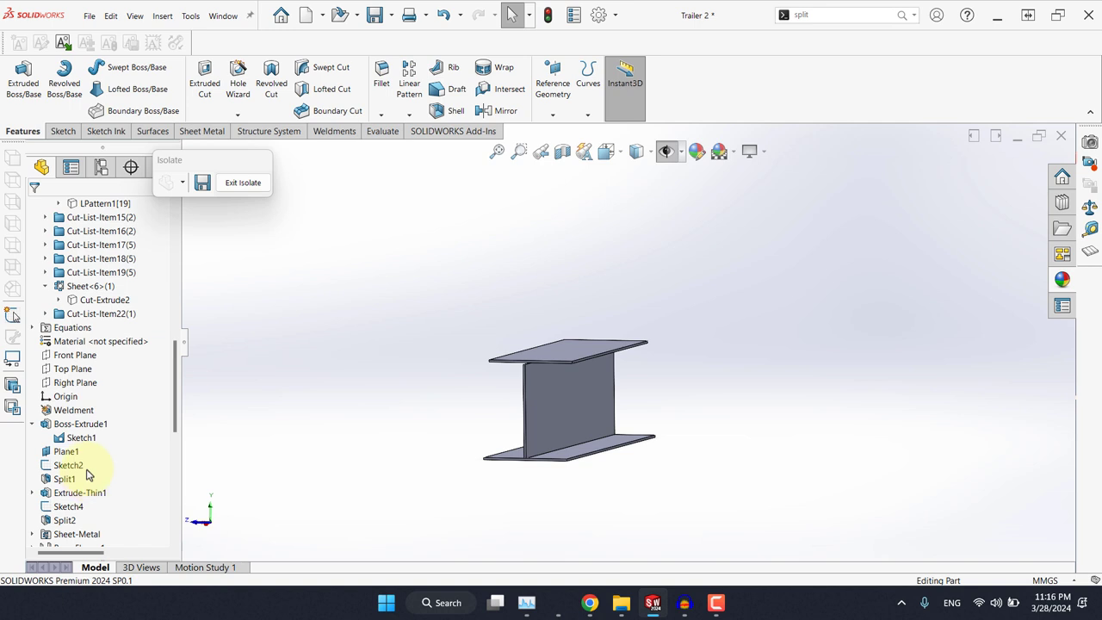
Step: Delete the thin-extruded web between the two flange plates and exit the isolated view
scroll(85, 370, "down", 2)
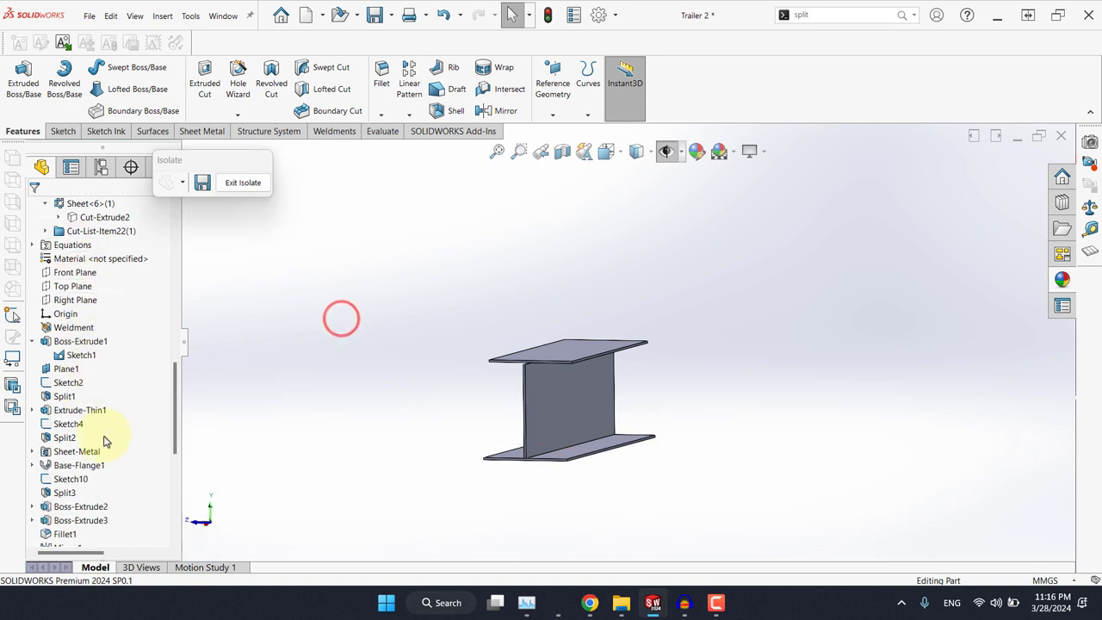
left_click(77, 451)
left_click(92, 417)
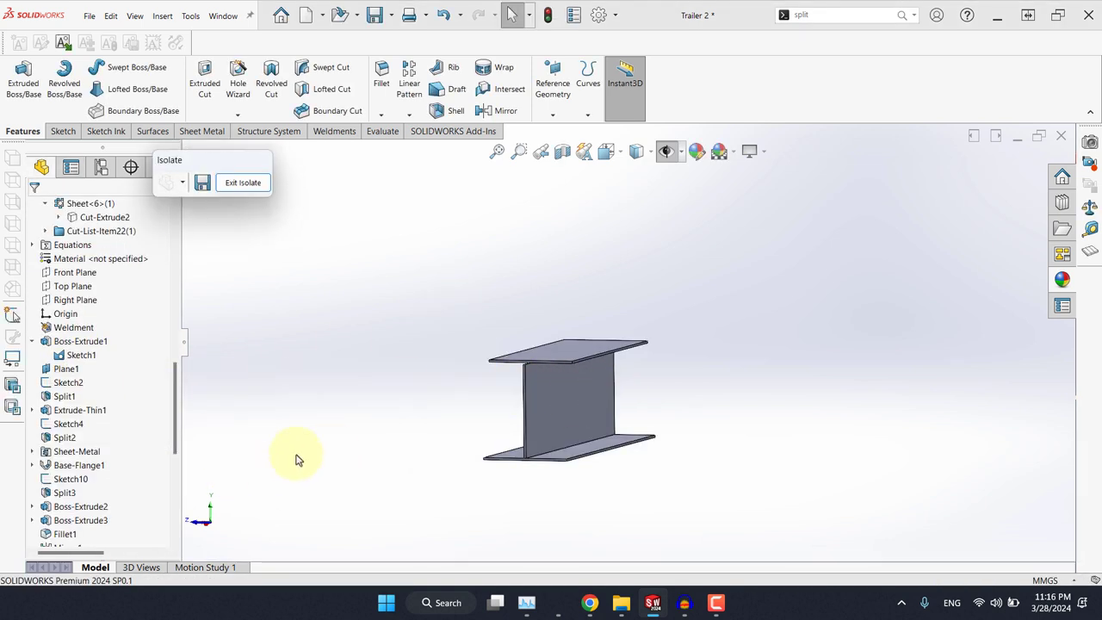
scroll(98, 509, "down", 7)
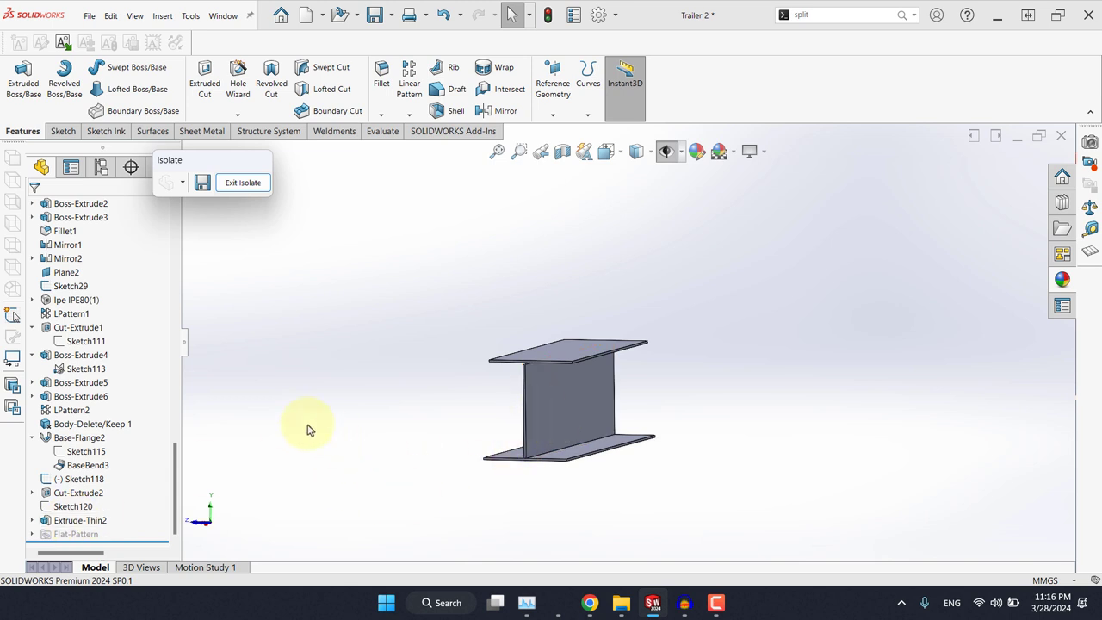
left_click(71, 520)
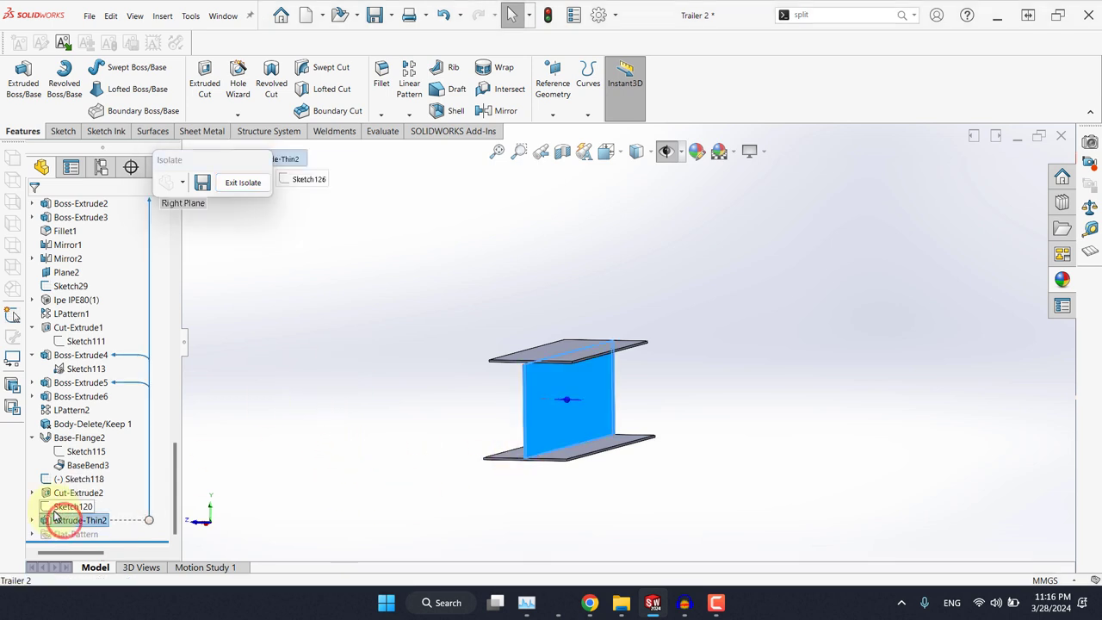
key("Delete")
left_click(473, 187)
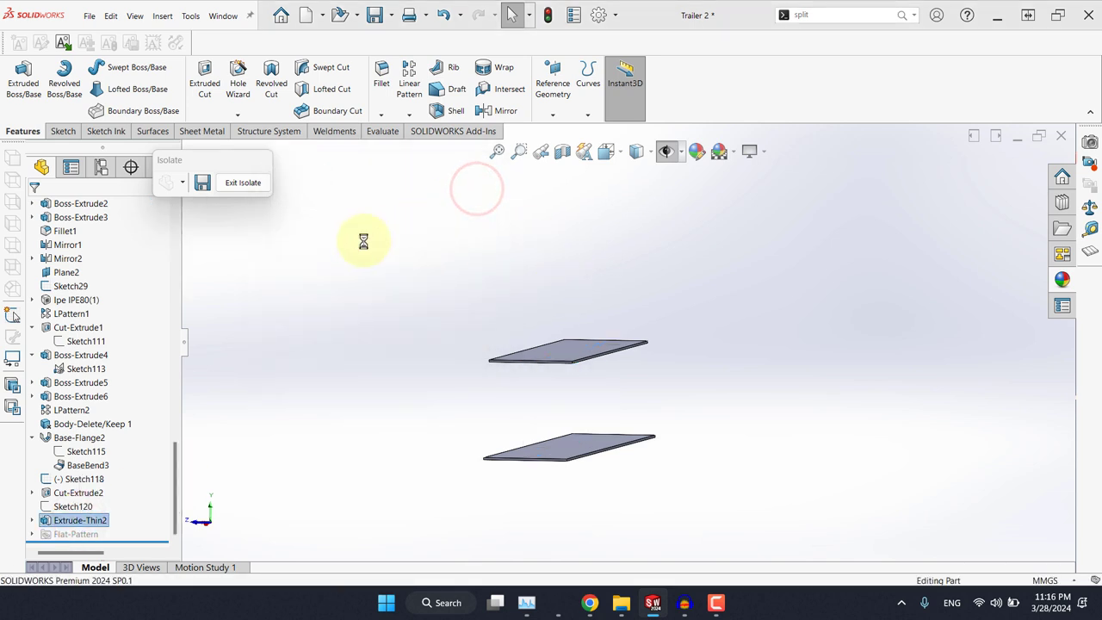
left_click(253, 184)
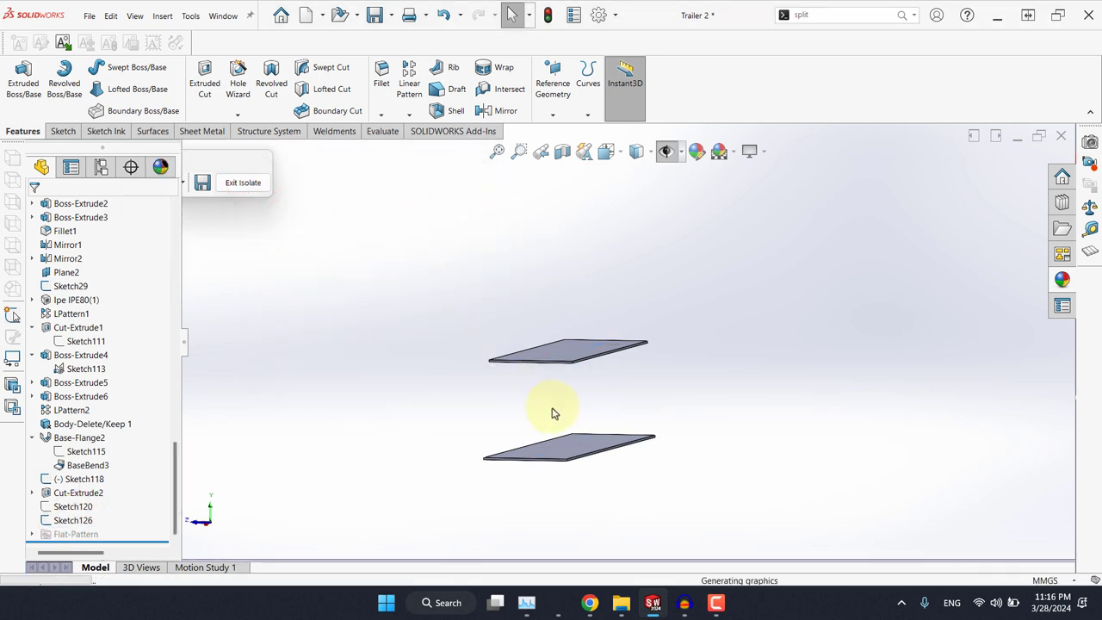
Step: Switch to the Trailer part to examine the side channel along the cross beam ends, and return to Trailer 2
left_click(225, 16)
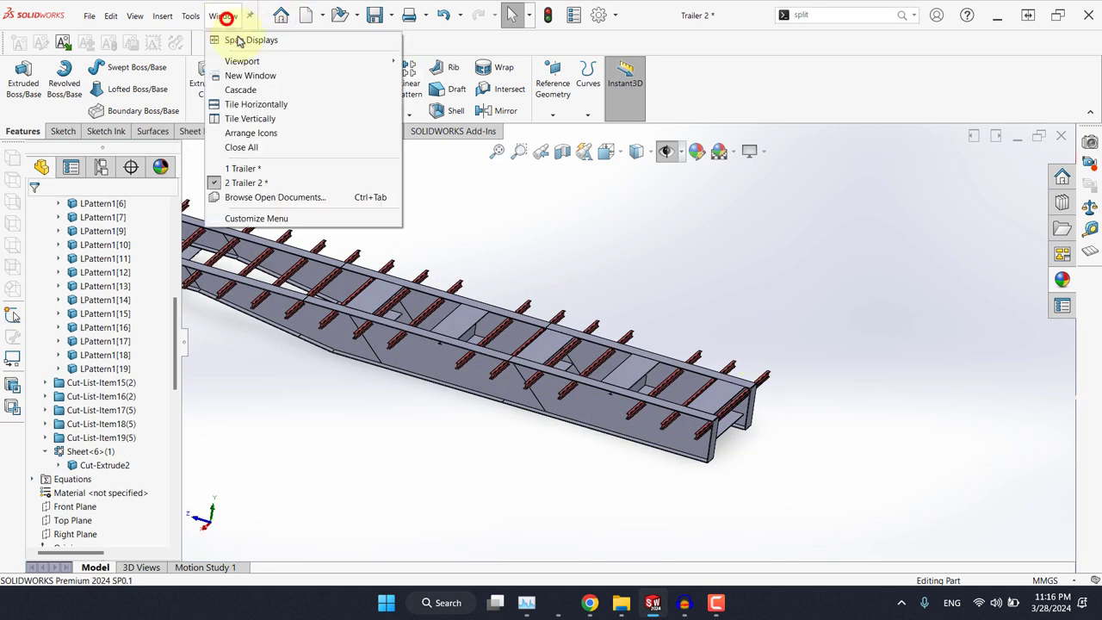
left_click(276, 162)
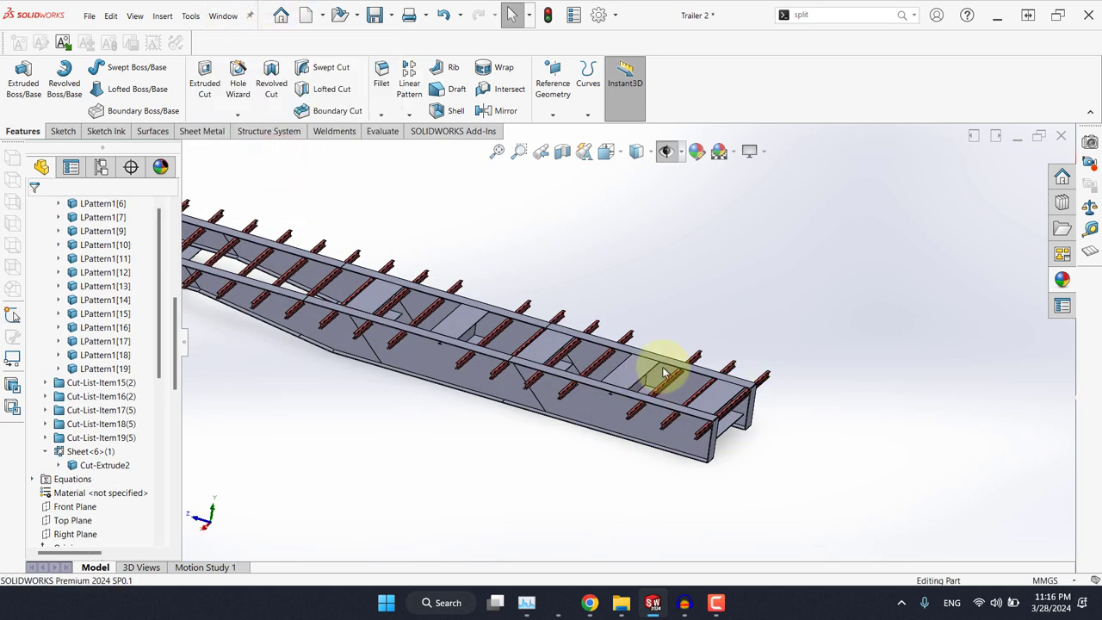
scroll(663, 379, "down", 5)
left_click(673, 415)
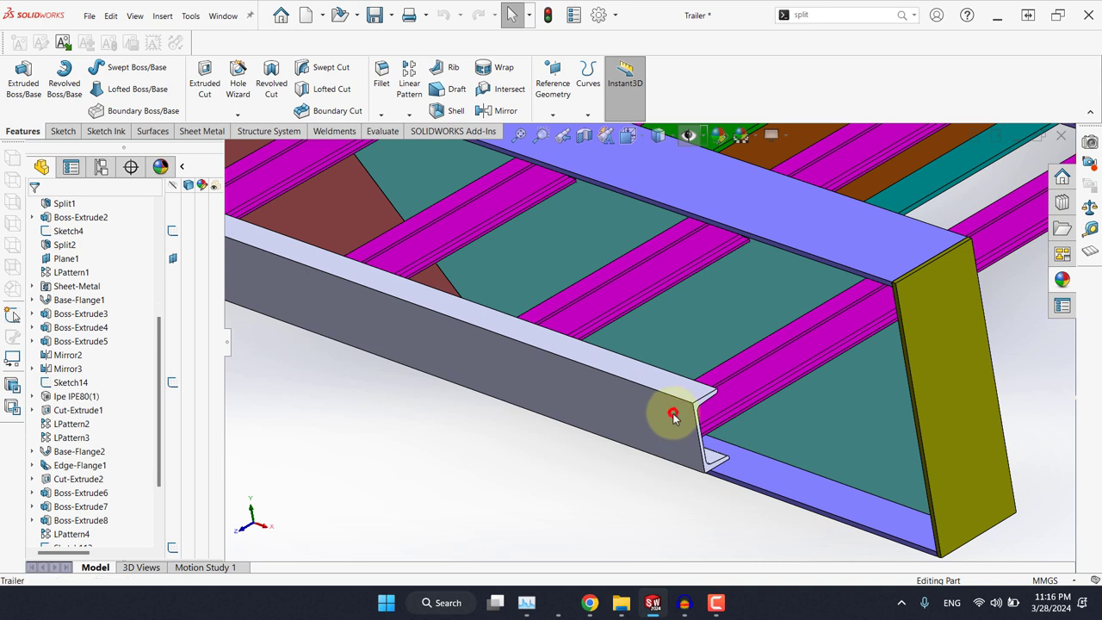
left_click(549, 471)
scroll(548, 471, "up", 2)
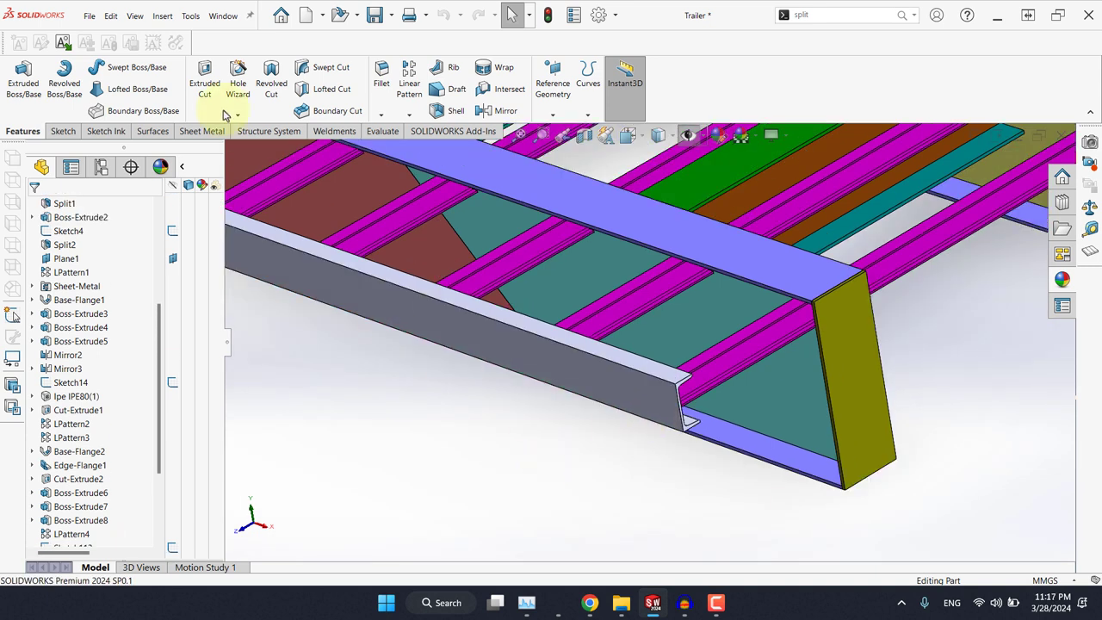
left_click(215, 19)
left_click(246, 167)
Step: Start a new sketch on the top face of the longitudinal beam's upper flange
scroll(706, 369, "down", 5)
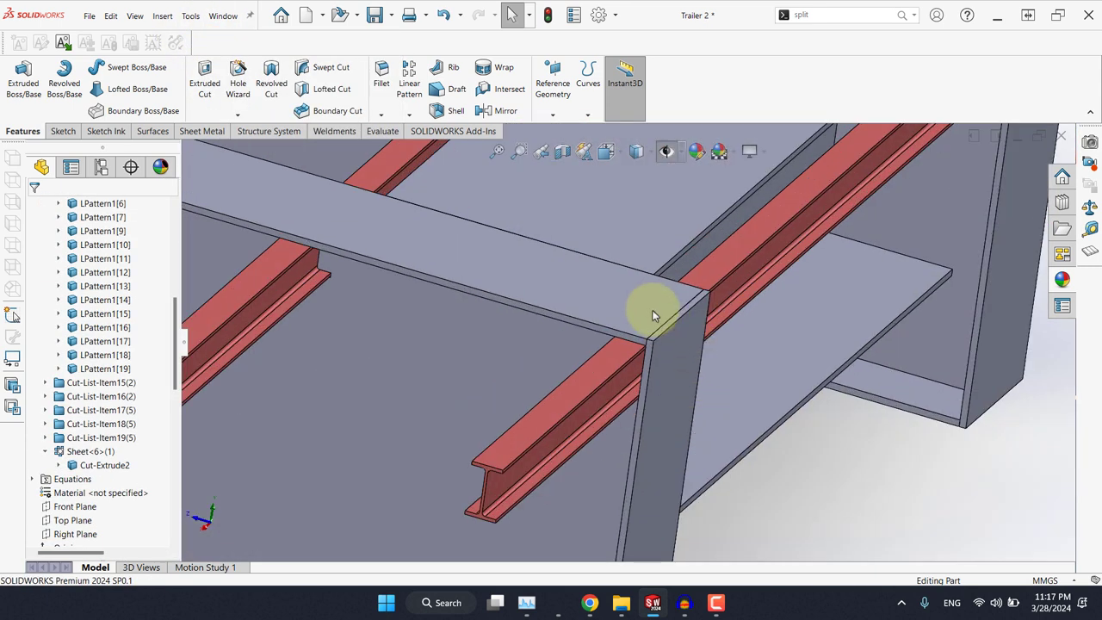
left_click(651, 308)
left_click(704, 275)
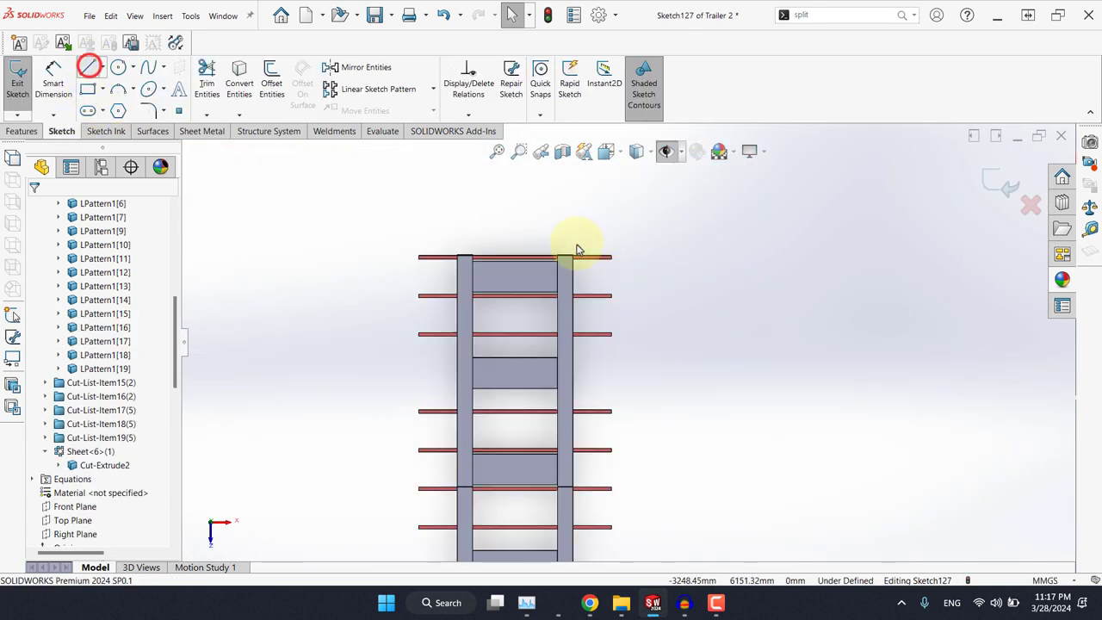
Step: Sketch a straight line along the outer ends of the cross beams, from the first beam to just past the last one
scroll(581, 250, "down", 10)
left_click(782, 346)
scroll(737, 450, "up", 6)
scroll(652, 457, "down", 2)
scroll(641, 459, "up", 2)
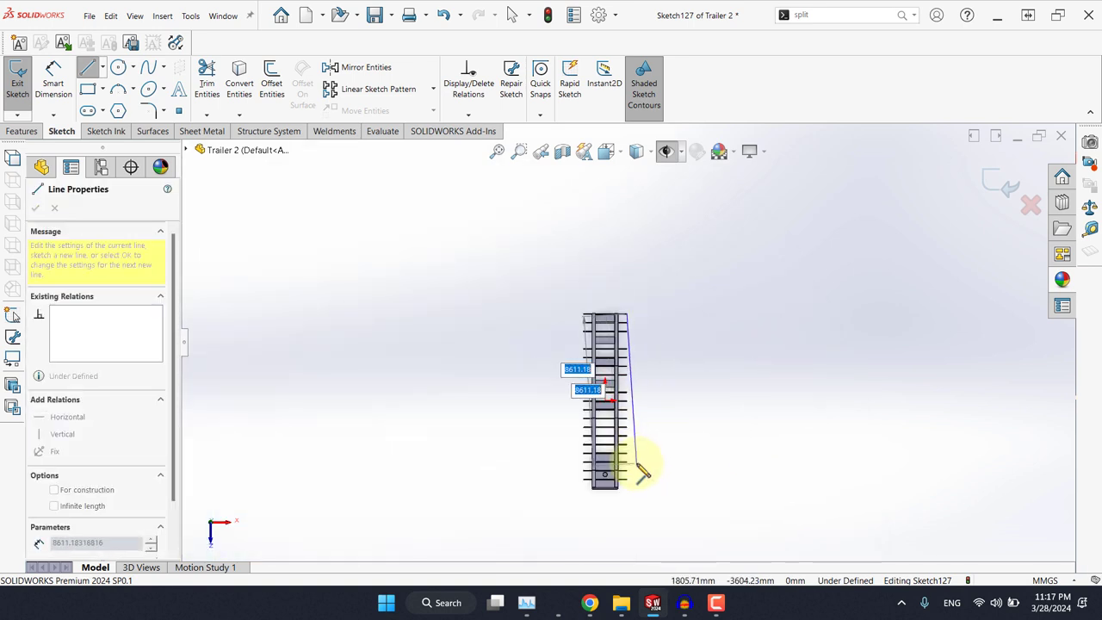
scroll(637, 468, "down", 8)
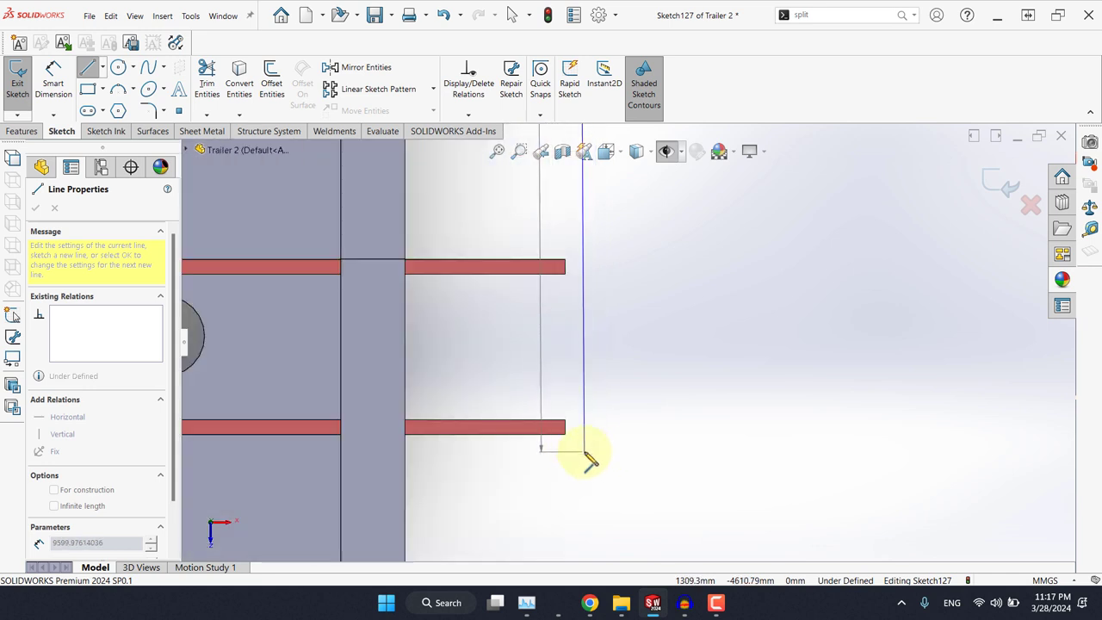
scroll(582, 456, "up", 2)
left_click(585, 464)
key("Escape")
key("Escape")
Step: Align the line's free endpoint with the end edge of the longitudinal beam's top flange and close the sketch
scroll(615, 457, "down", 4)
left_click(614, 454)
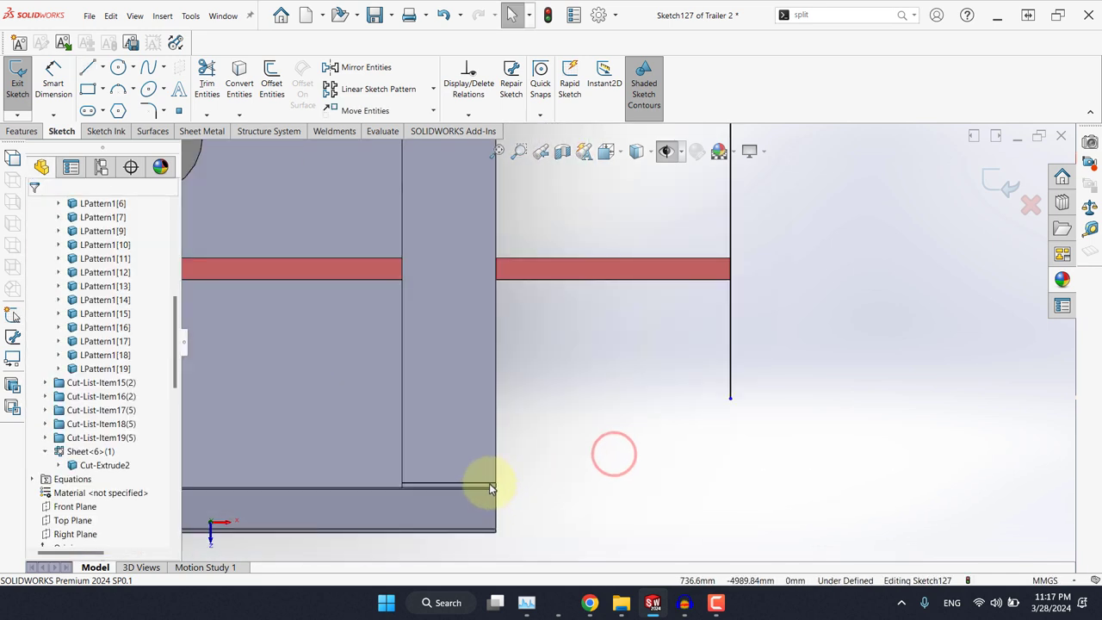
left_click(489, 484)
left_click(730, 400, "ctrl")
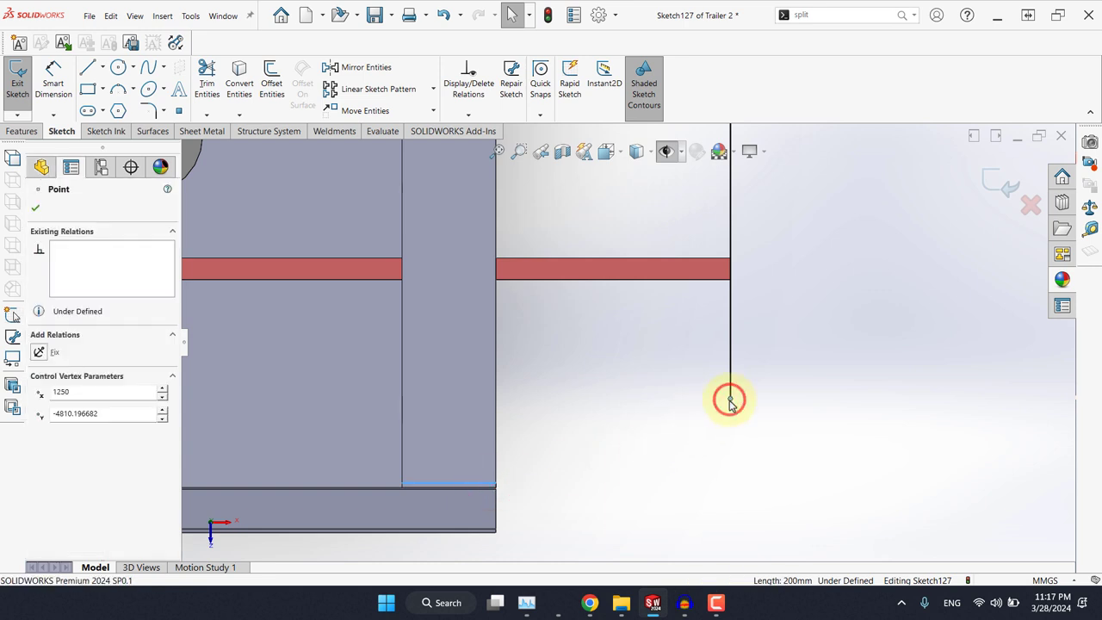
left_click(778, 351)
left_click(794, 238)
left_click(1001, 178)
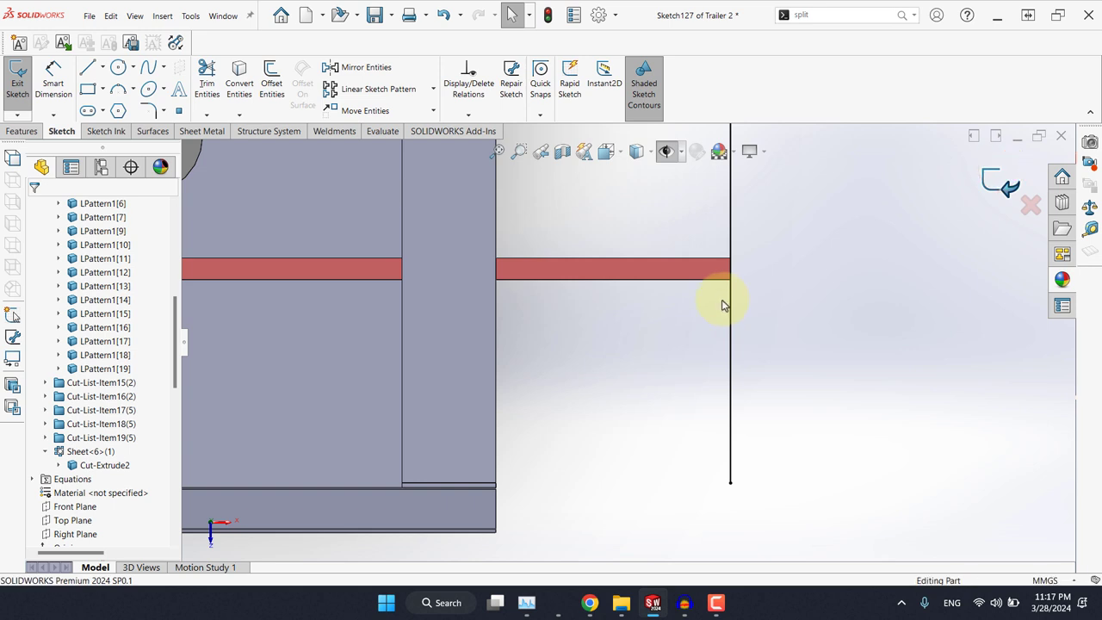
Step: Start a structural member with the din standard, type upn and size UPN140, using the line along the cross beam ends as its path
scroll(698, 385, "up", 6)
middle_click_drag(680, 445, 517, 209)
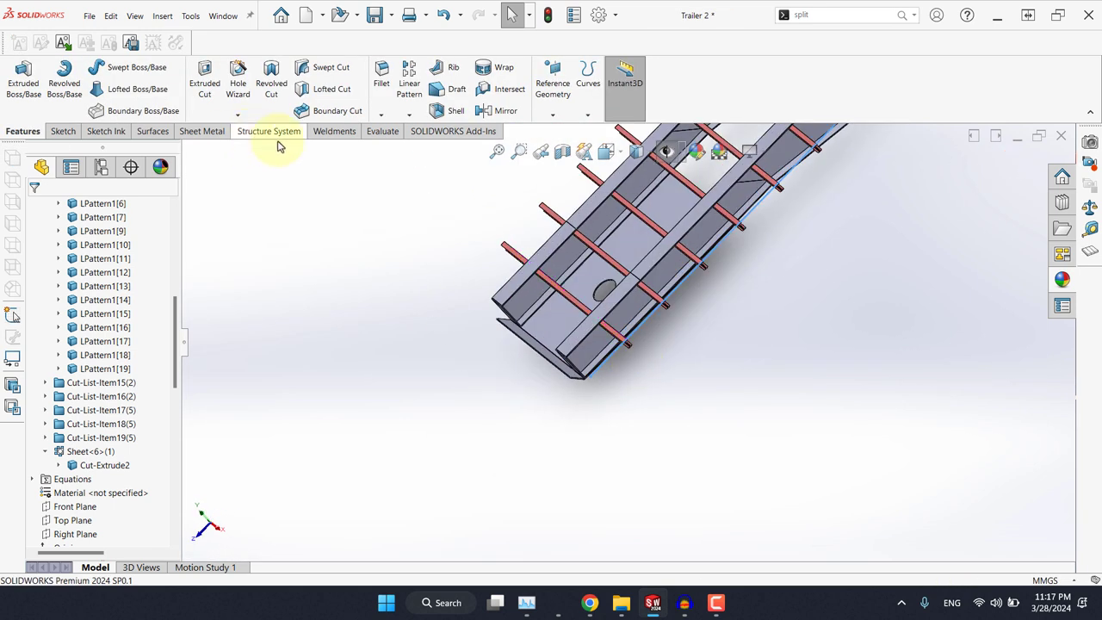
left_click(332, 130)
left_click(94, 70)
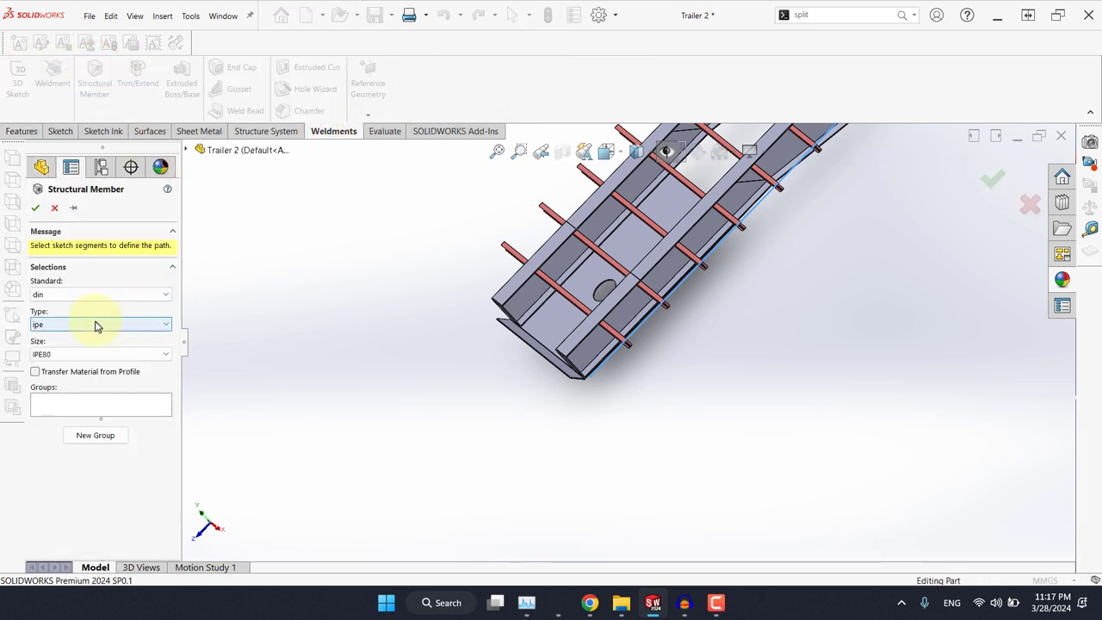
left_click(95, 324)
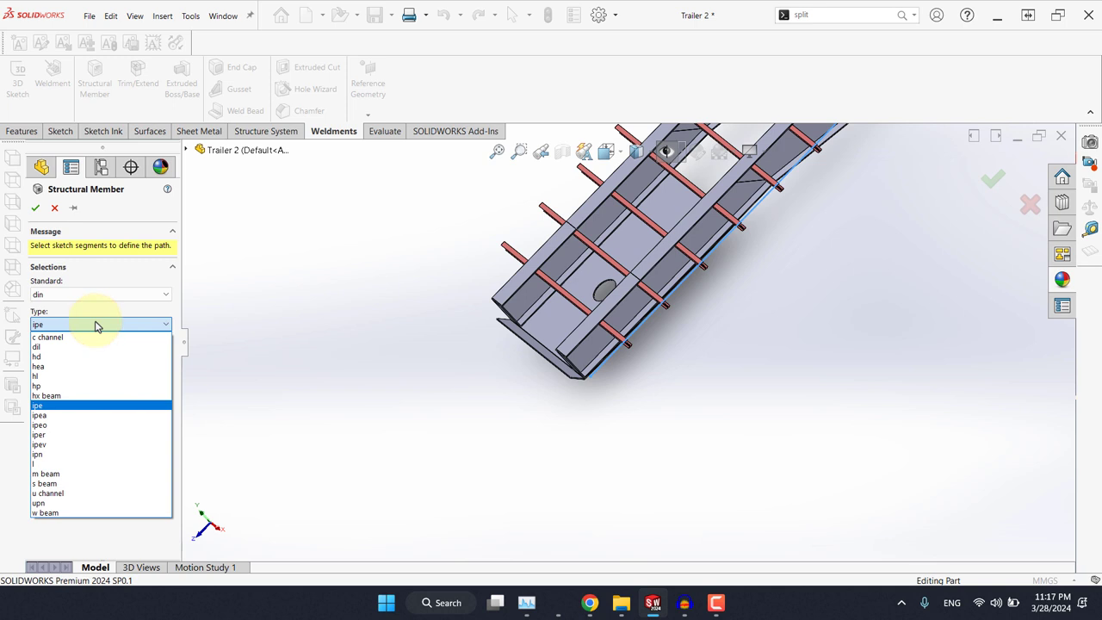
left_click(72, 503)
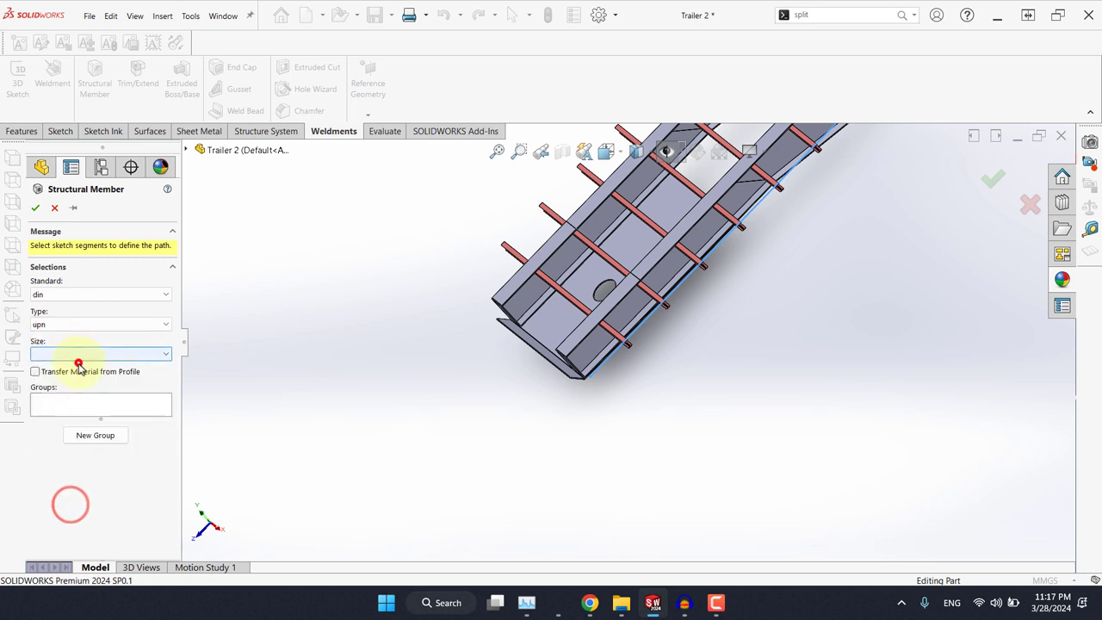
left_click(77, 360)
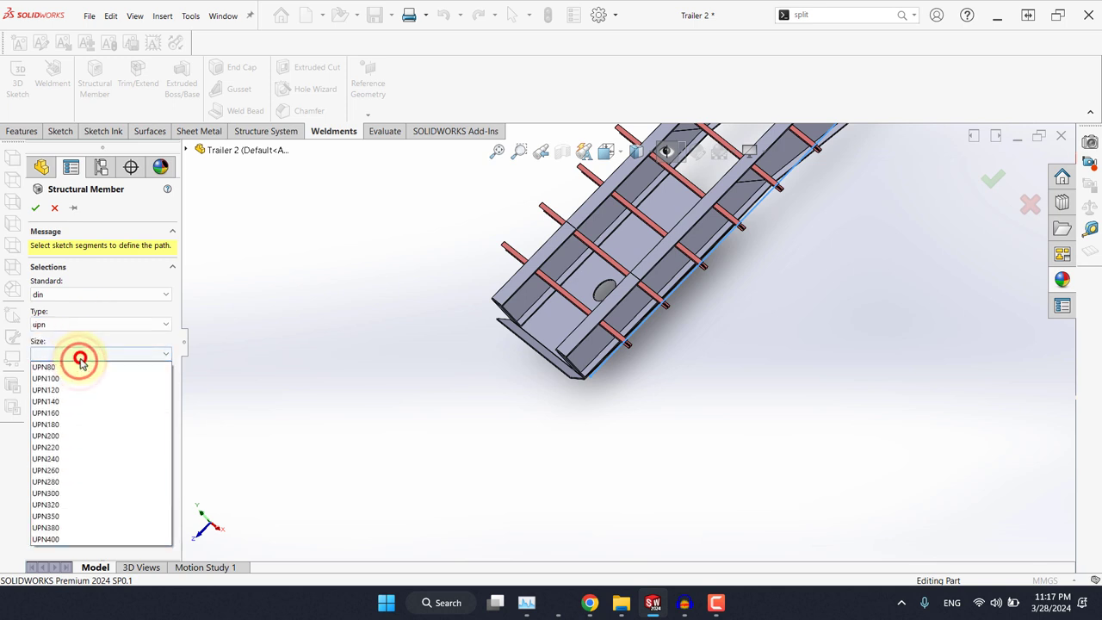
left_click(60, 403)
scroll(664, 470, "up", 5)
middle_click_drag(711, 317, 624, 465)
scroll(781, 355, "down", 6)
left_click(770, 392)
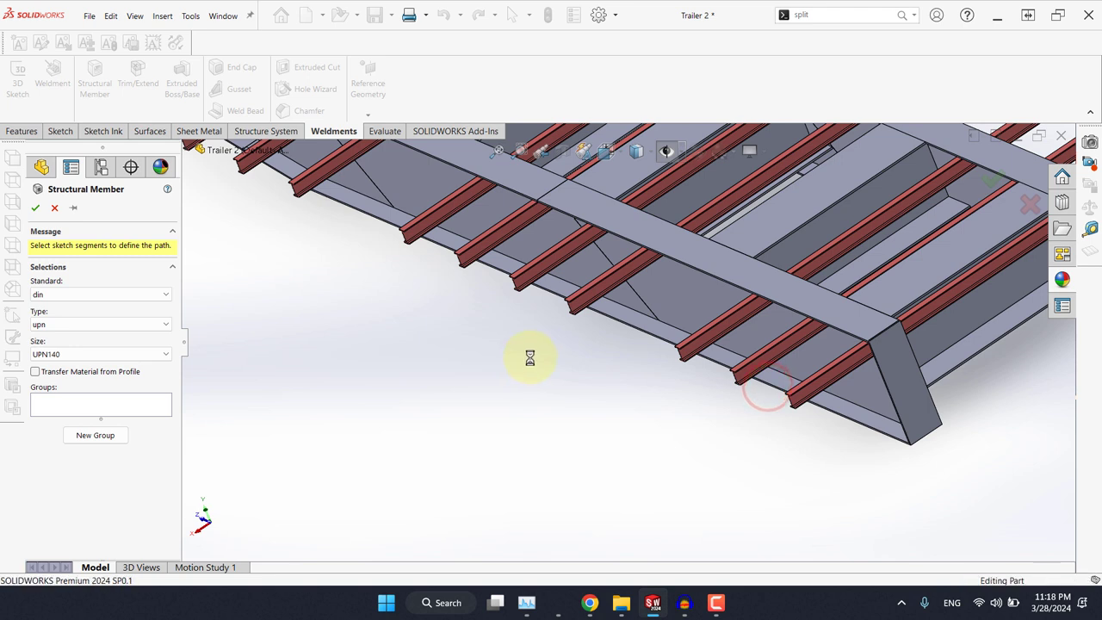
Step: Rotate the UPN140 profile 180 degrees so its flanges face the cross beams, and create the side channel
key("space")
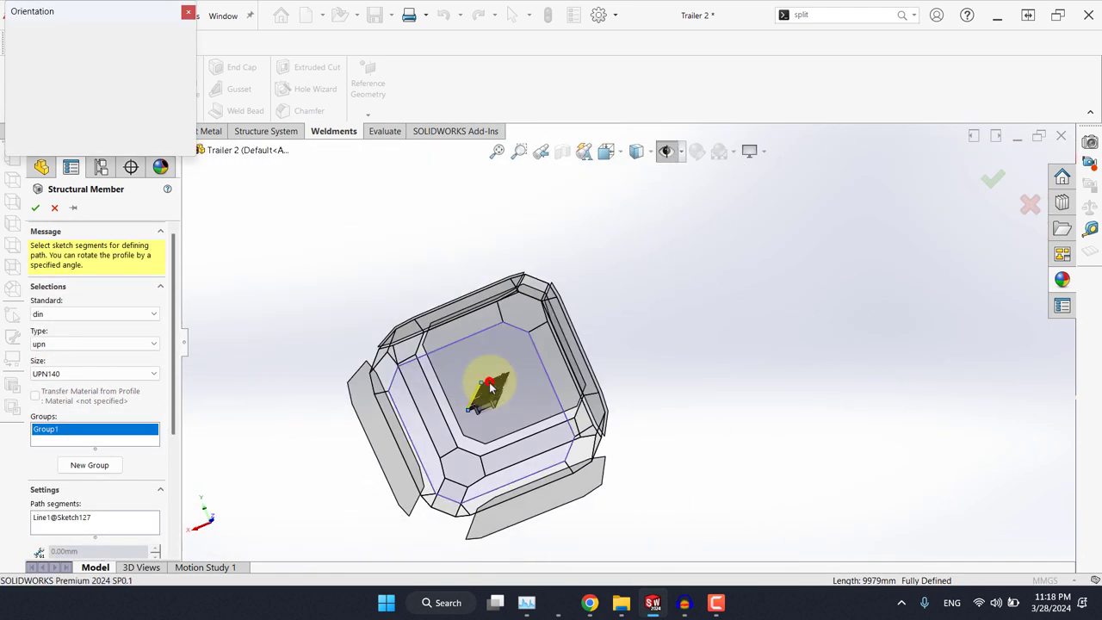
left_click(487, 385)
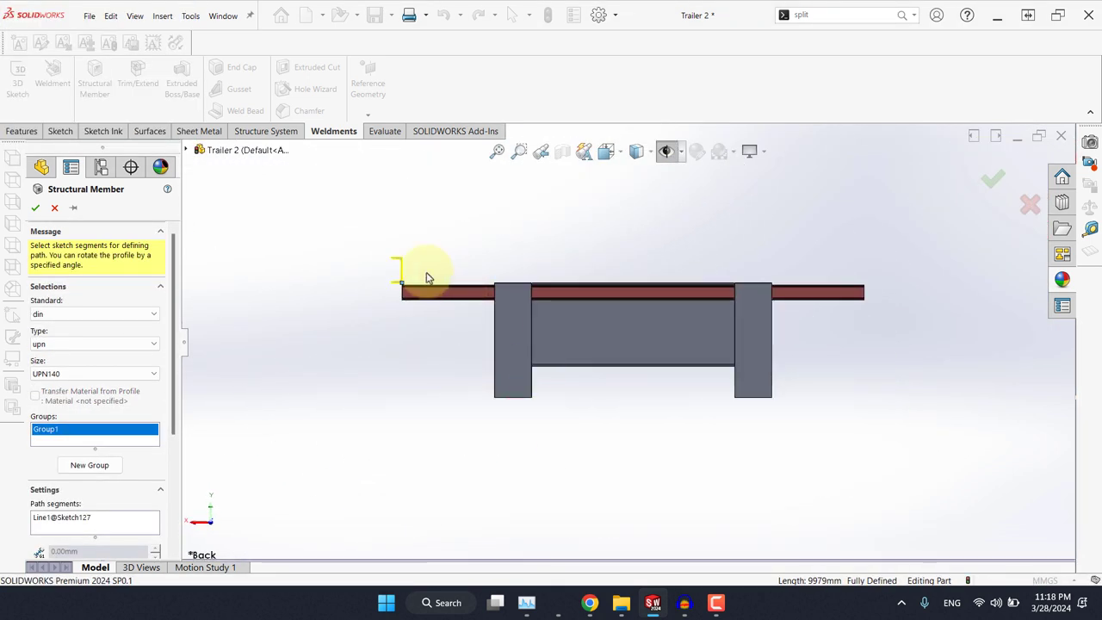
scroll(427, 277, "down", 5)
left_click_drag(176, 337, 154, 445)
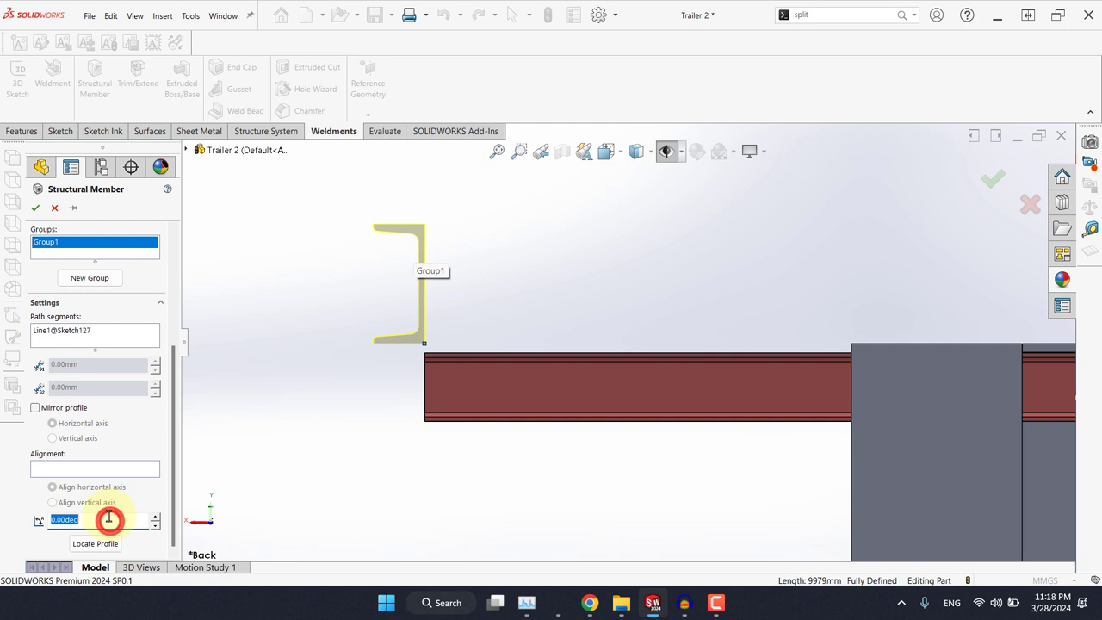
type("180")
key("Return")
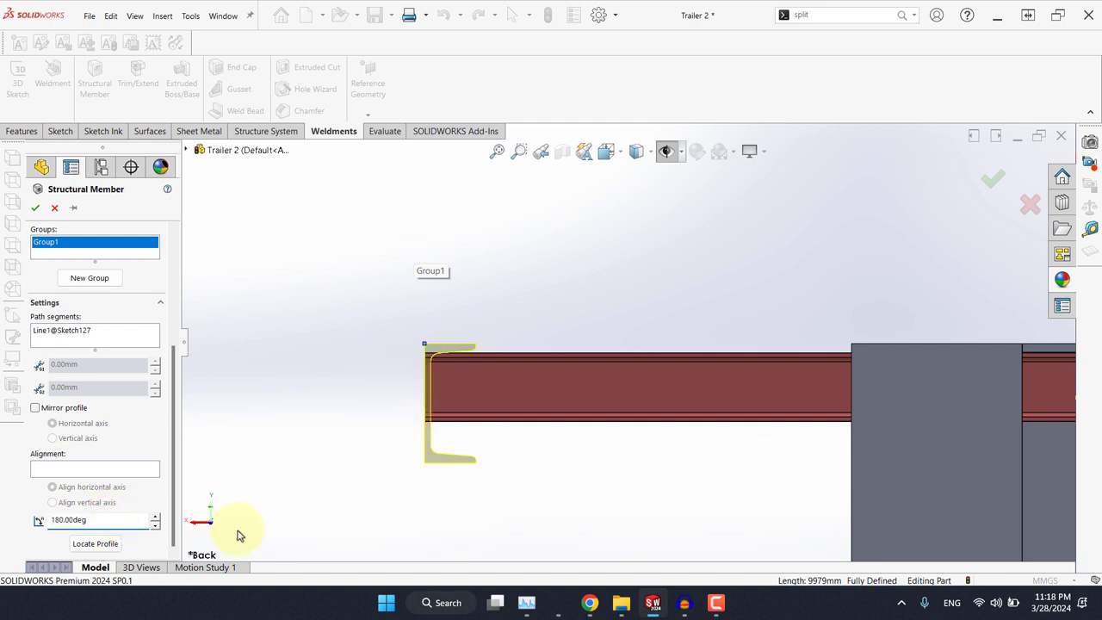
scroll(450, 332, "down", 5)
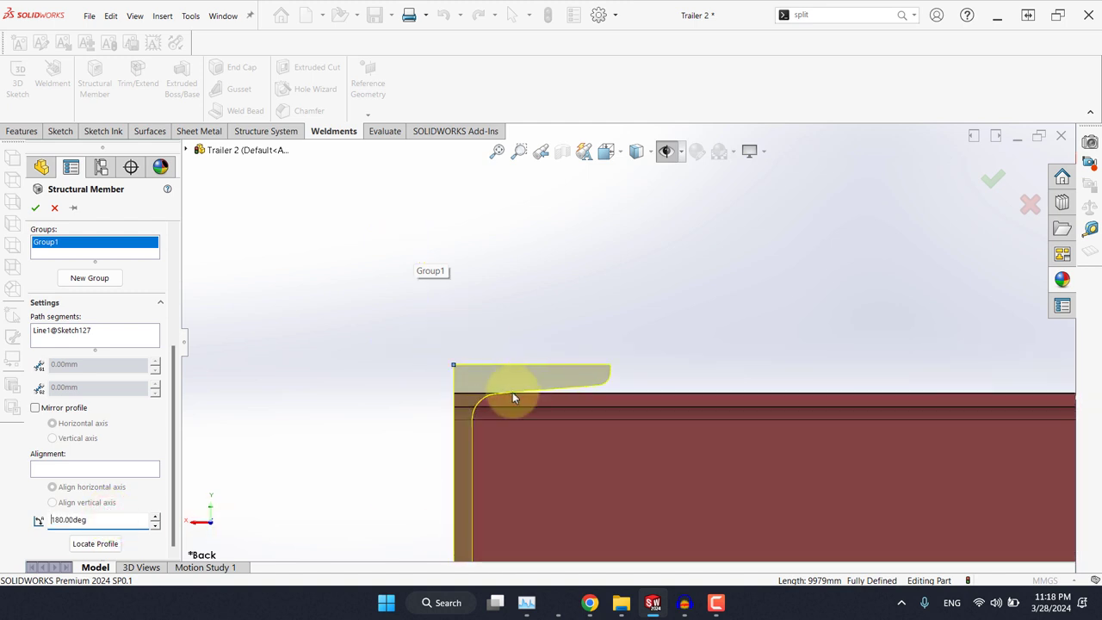
scroll(512, 394, "up", 4)
scroll(543, 401, "up", 4)
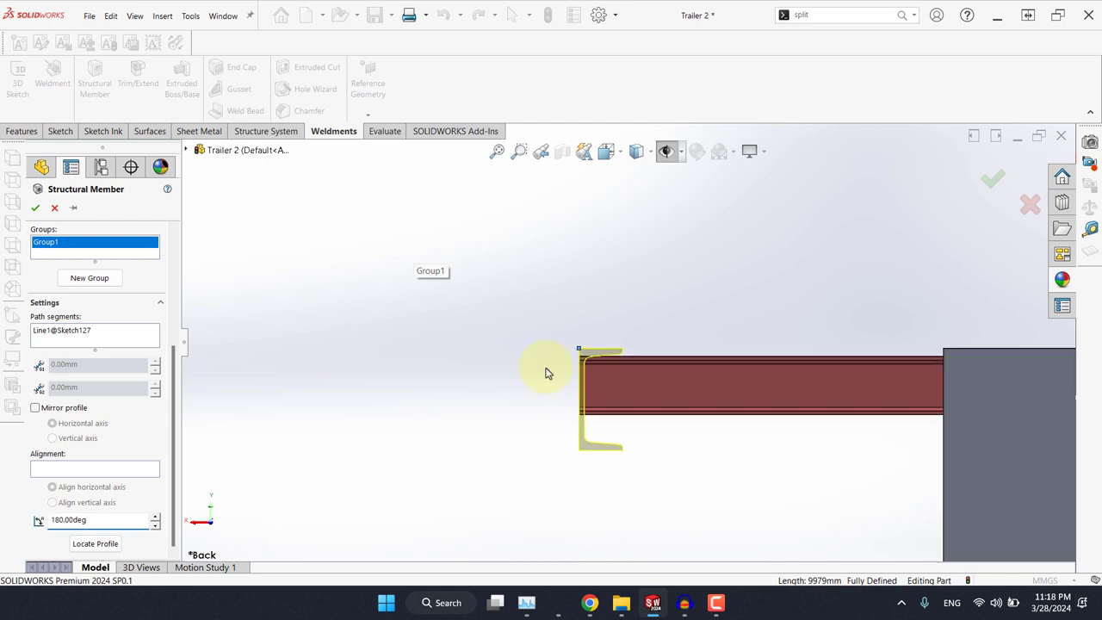
left_click(35, 208)
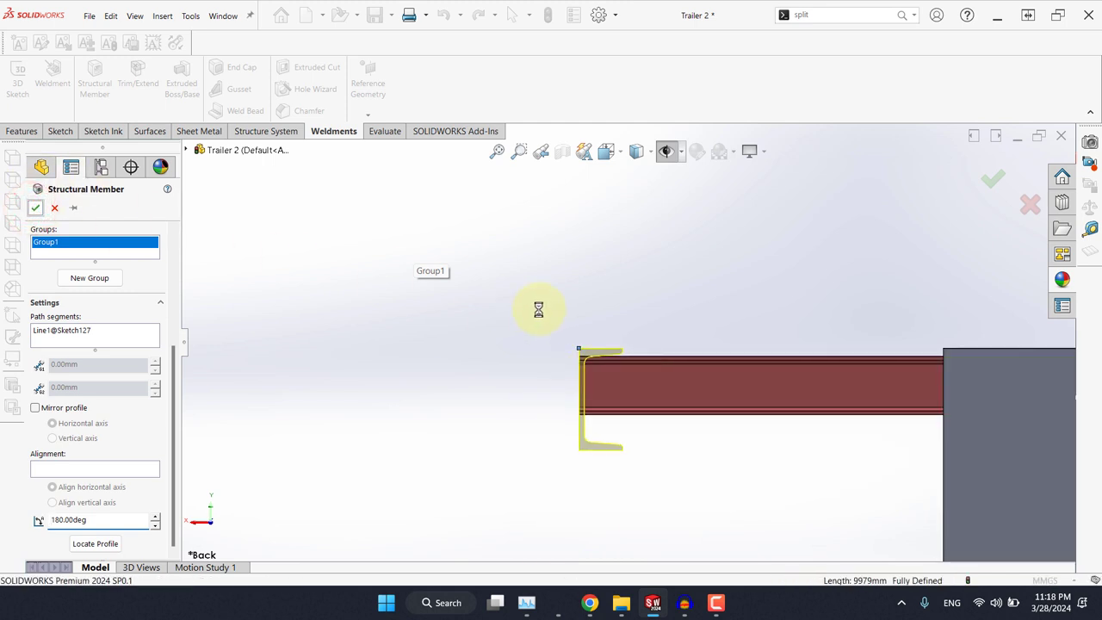
scroll(578, 318, "up", 6)
middle_click_drag(616, 348, 488, 247)
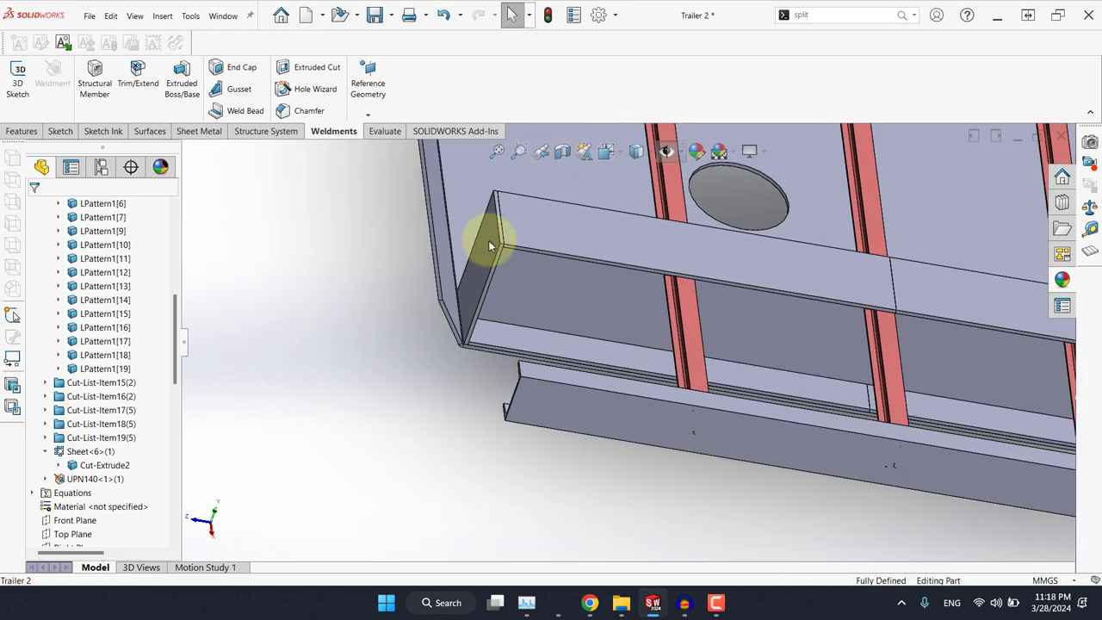
left_click(488, 240)
scroll(636, 379, "up", 8)
middle_click_drag(721, 425, 847, 421)
scroll(867, 420, "down", 5)
left_click(520, 475)
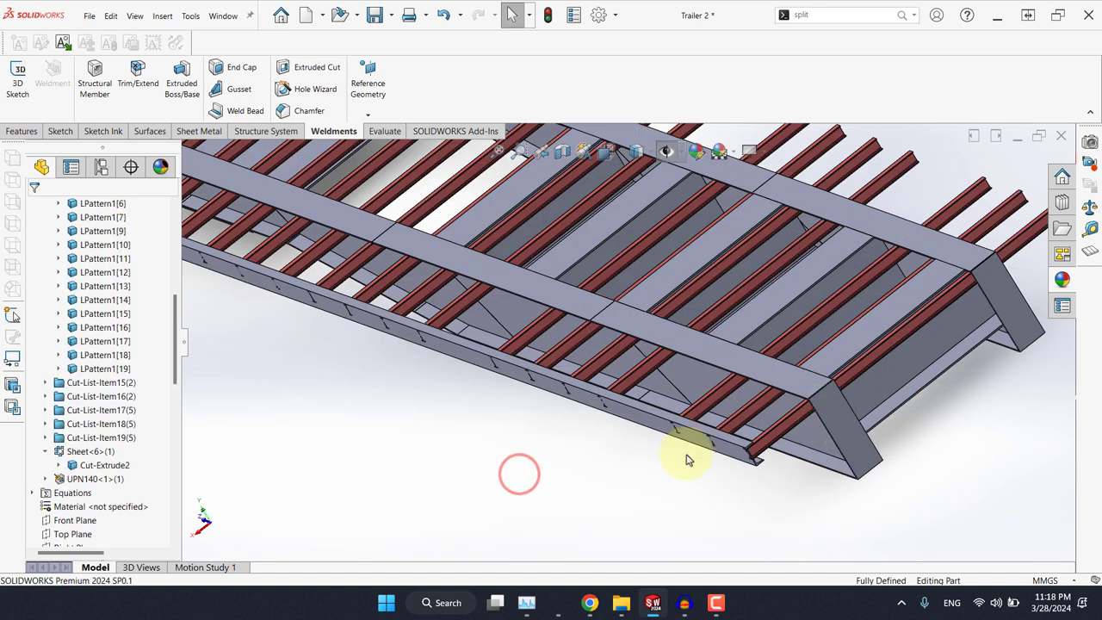
left_click(140, 81)
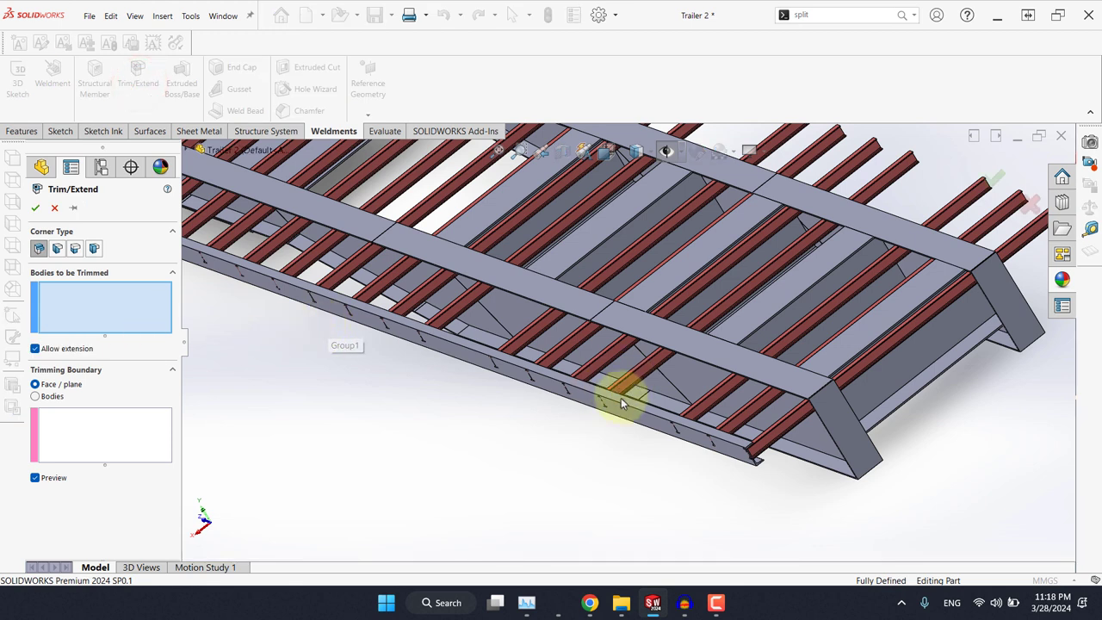
left_click(571, 387)
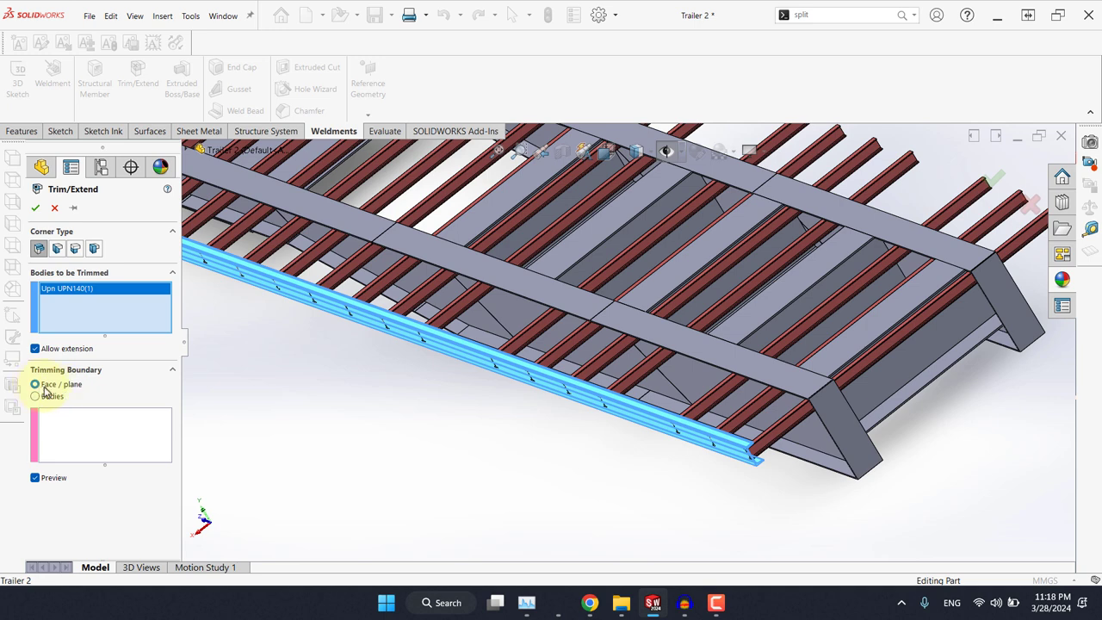
left_click(64, 434)
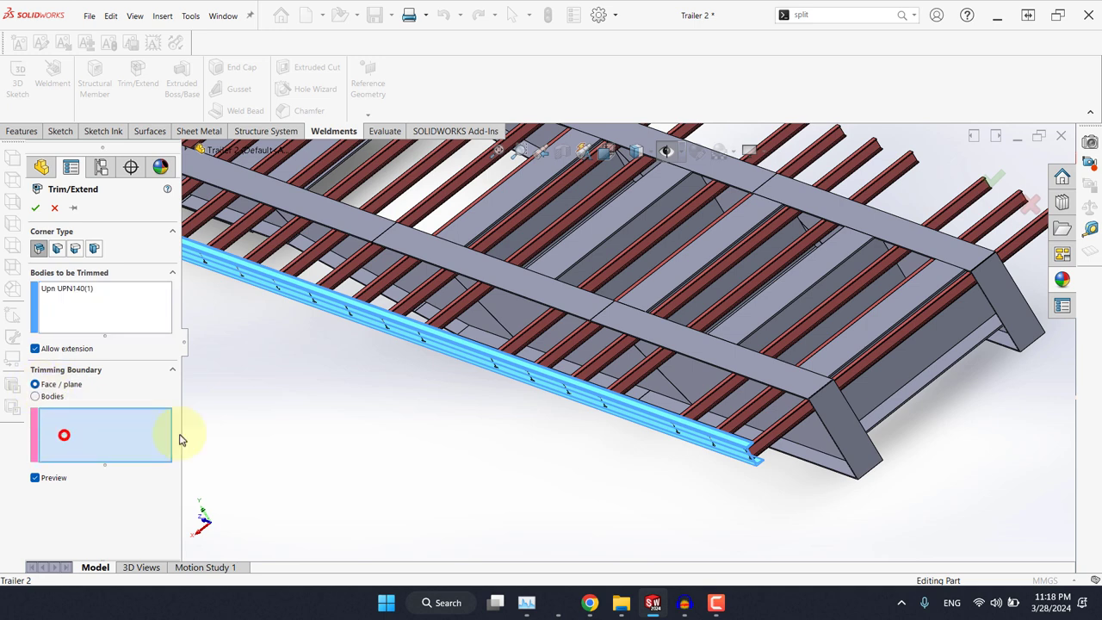
left_click(834, 412)
scroll(586, 384, "up", 3)
middle_click_drag(578, 384, 716, 388)
scroll(430, 383, "down", 5)
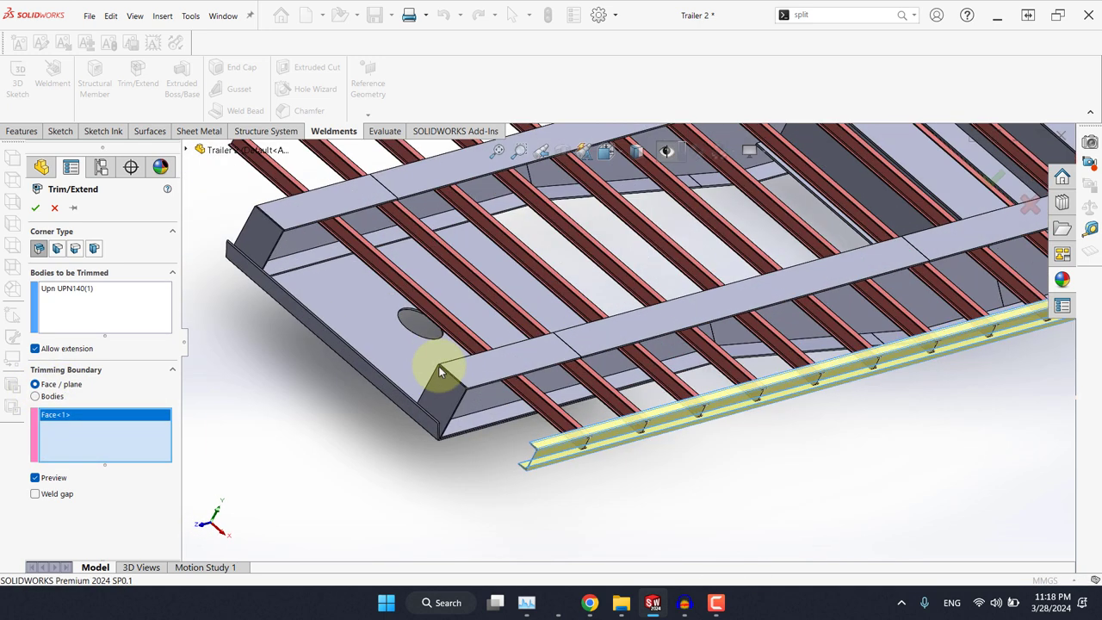
left_click(448, 396)
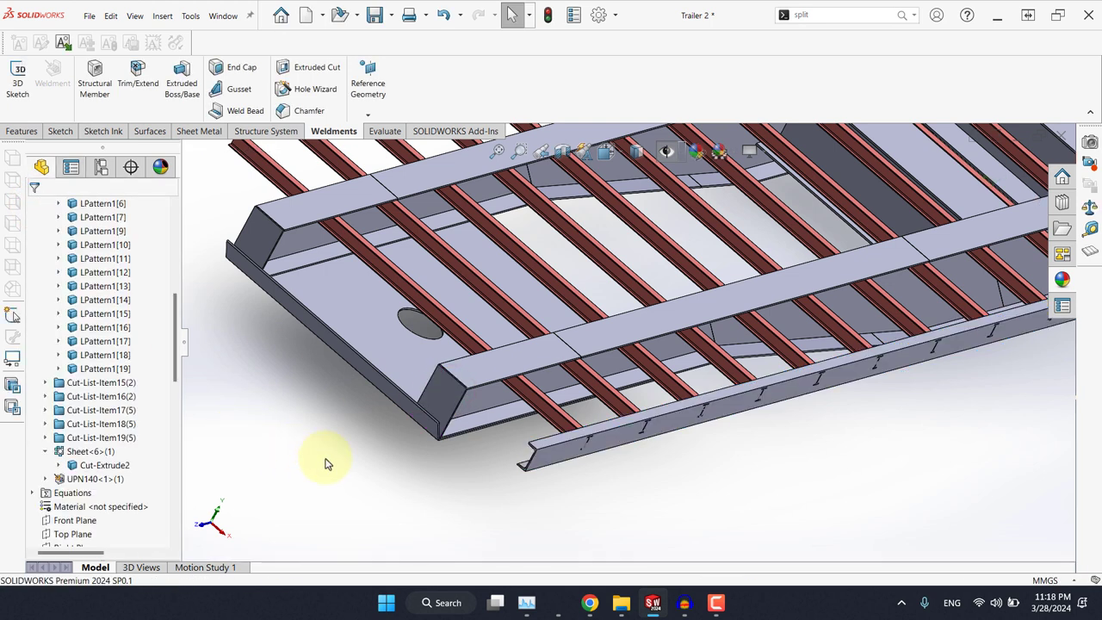
Step: Examine both ends of the side channel and how its profile fits against the cross beam ends in the back view
scroll(539, 439, "down", 3)
left_click(556, 448)
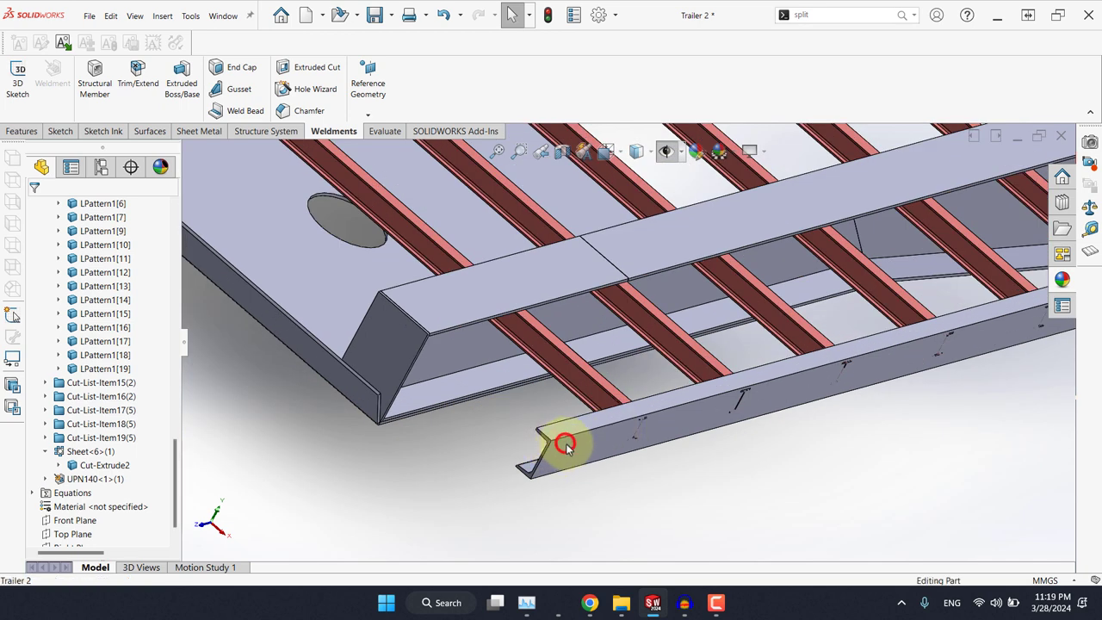
left_click(389, 464)
scroll(493, 377, "up", 6)
middle_click_drag(680, 357, 531, 380)
scroll(646, 392, "up", 3)
scroll(691, 376, "down", 3)
scroll(690, 379, "down", 4)
scroll(627, 404, "up", 3)
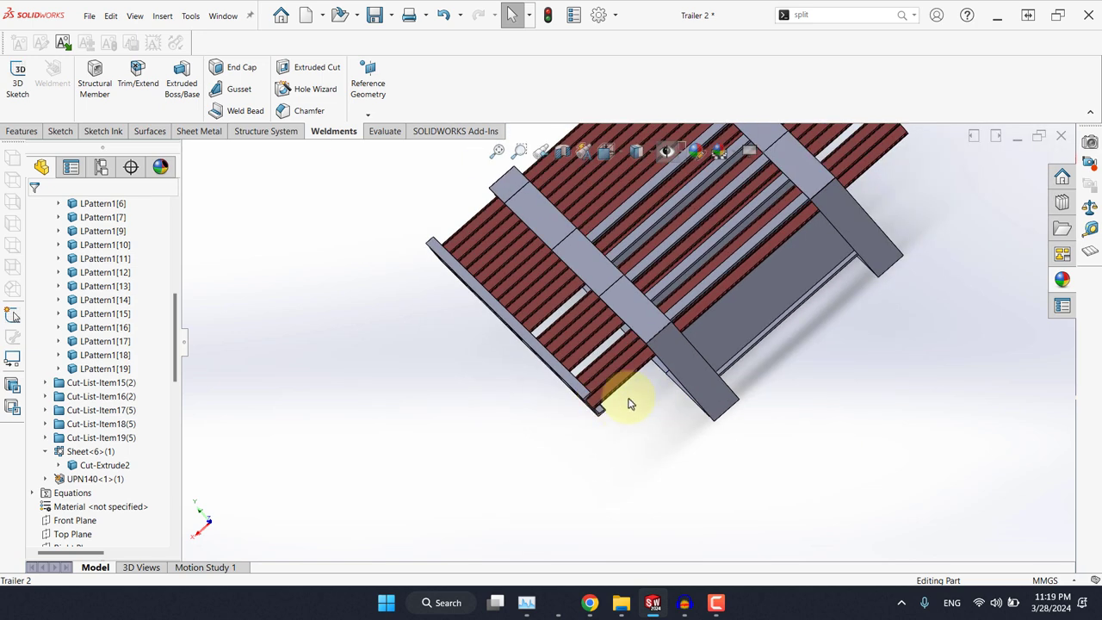
middle_click_drag(629, 404, 490, 441)
key("space")
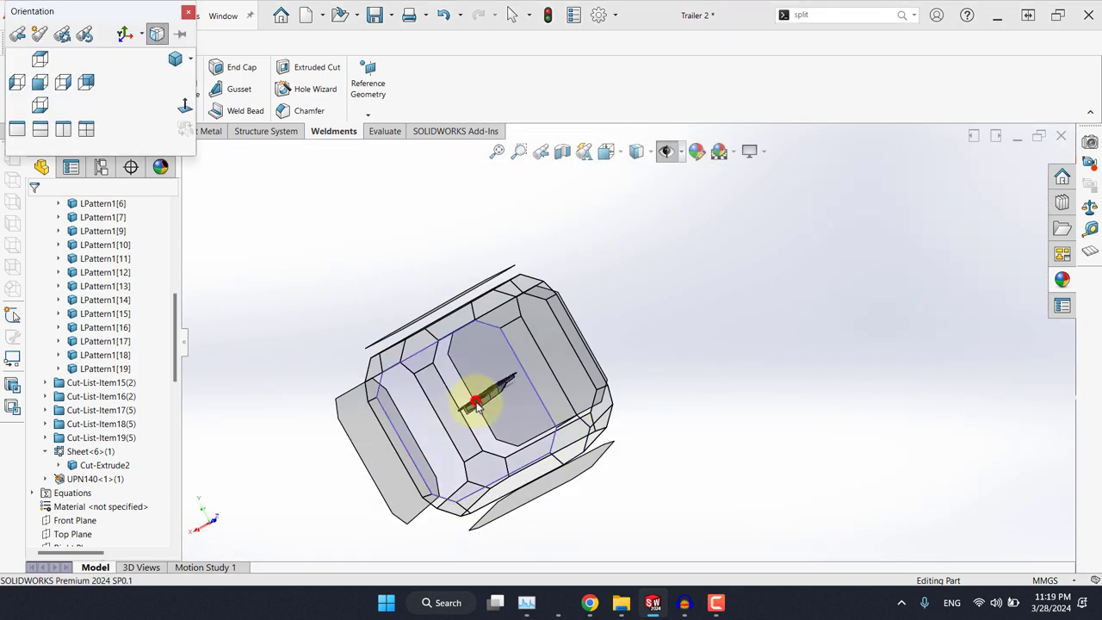
left_click(462, 443)
scroll(424, 294, "down", 5)
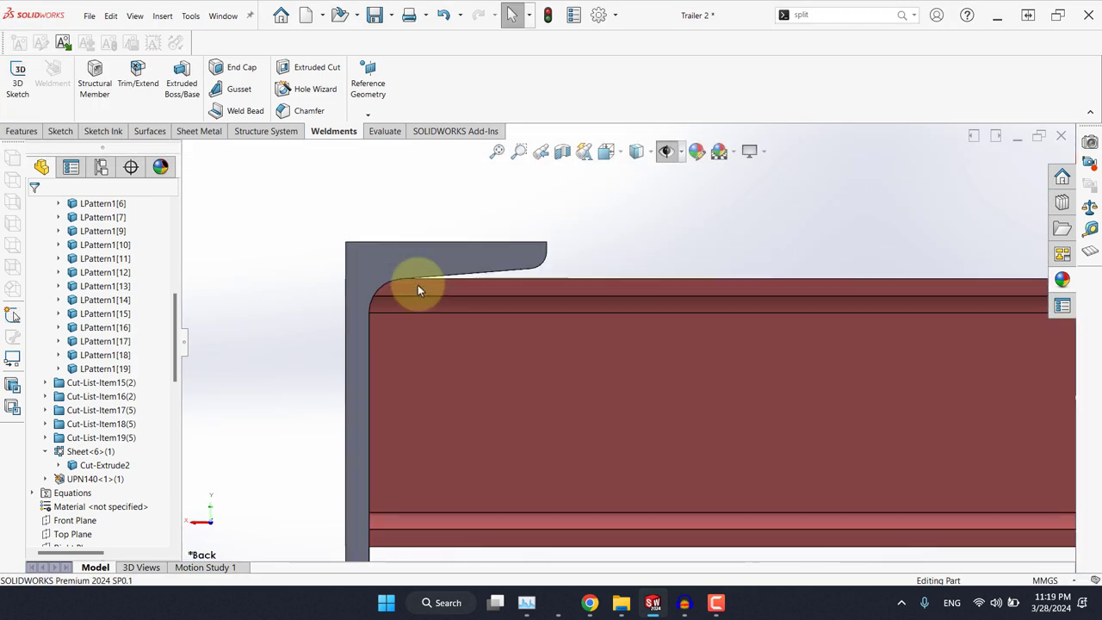
scroll(459, 270, "up", 5)
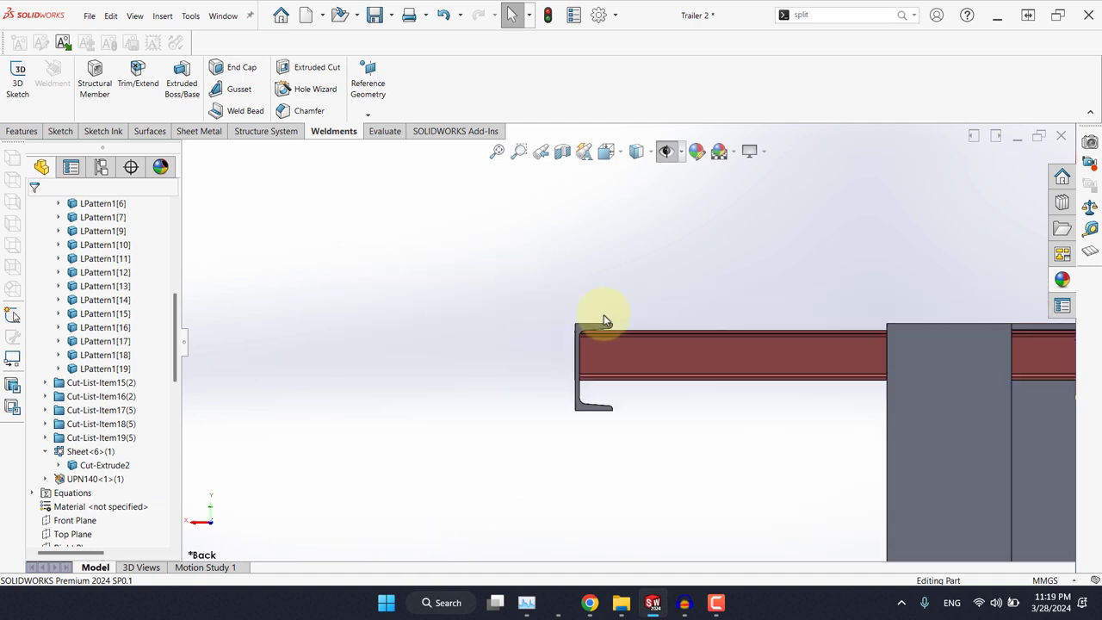
scroll(103, 338, "up", 8)
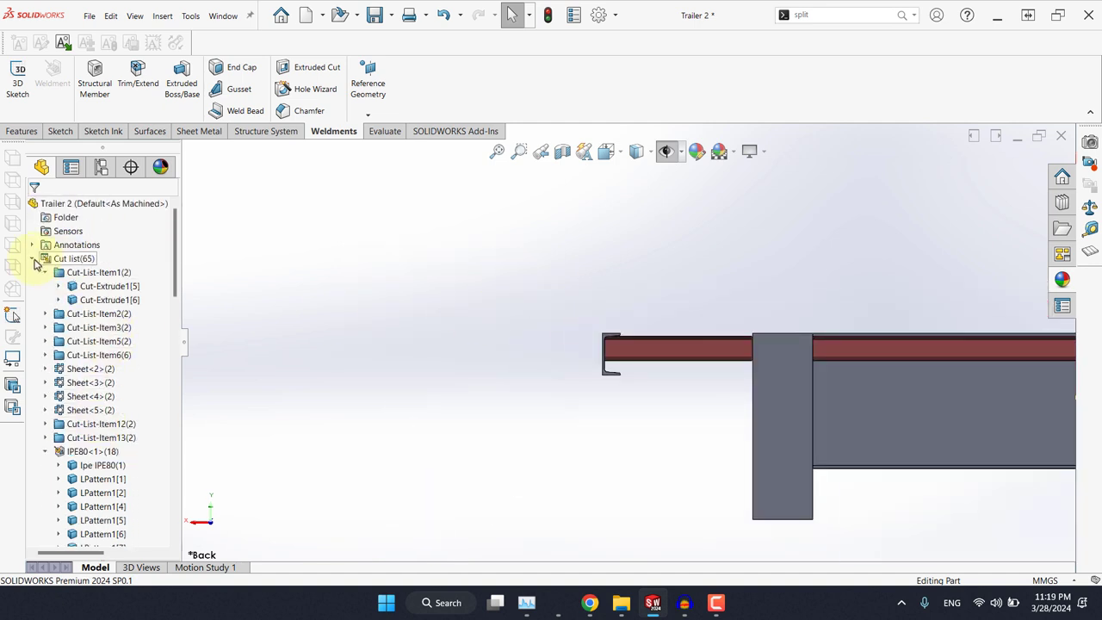
Step: Start a new sketch on the Front Plane and set the model display to Hidden Lines Visible
left_click(33, 258)
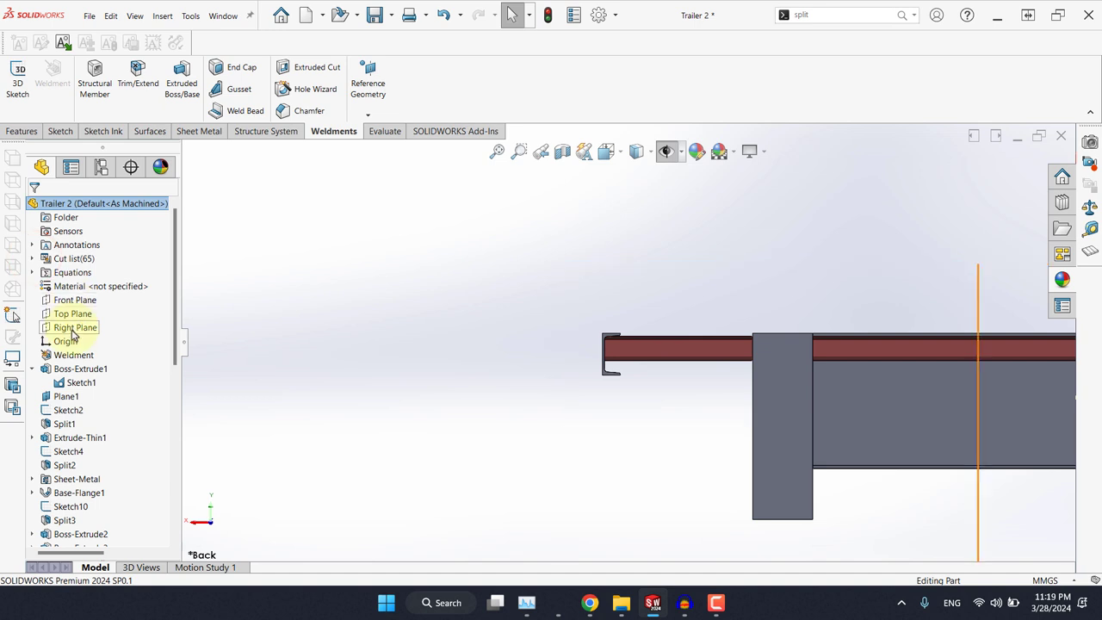
left_click(72, 299)
left_click(82, 286)
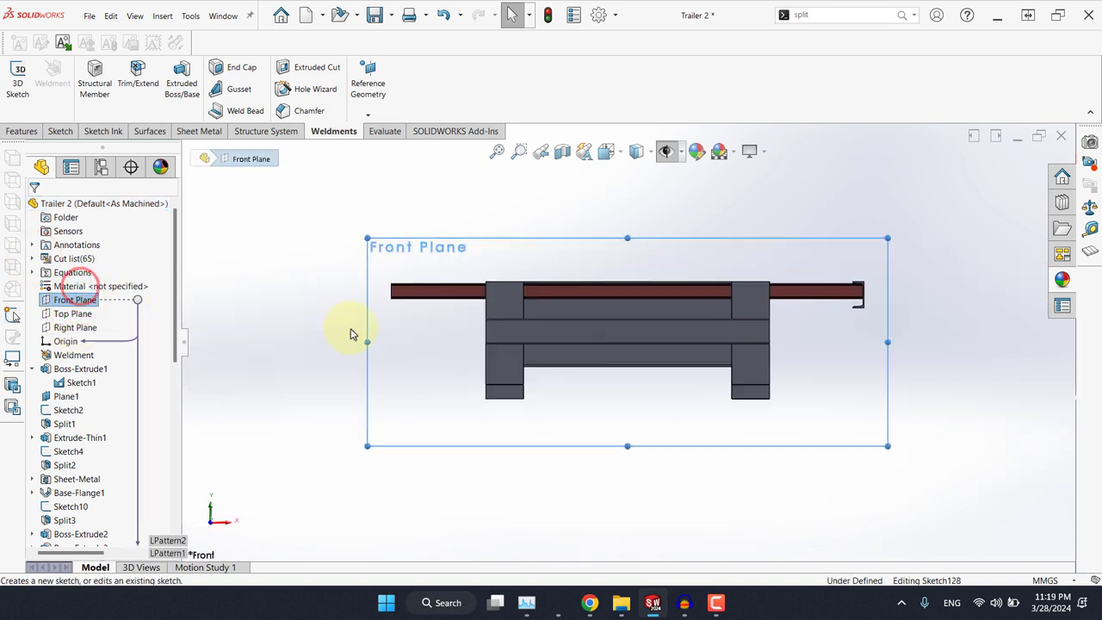
scroll(846, 298, "down", 3)
scroll(785, 298, "down", 2)
scroll(673, 307, "down", 4)
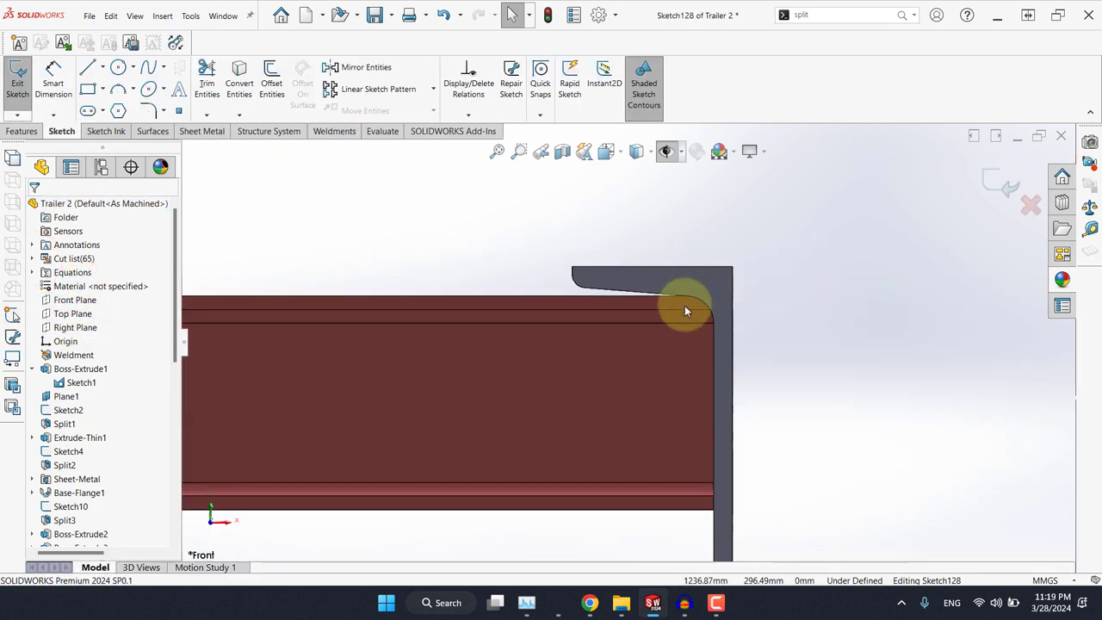
left_click(647, 152)
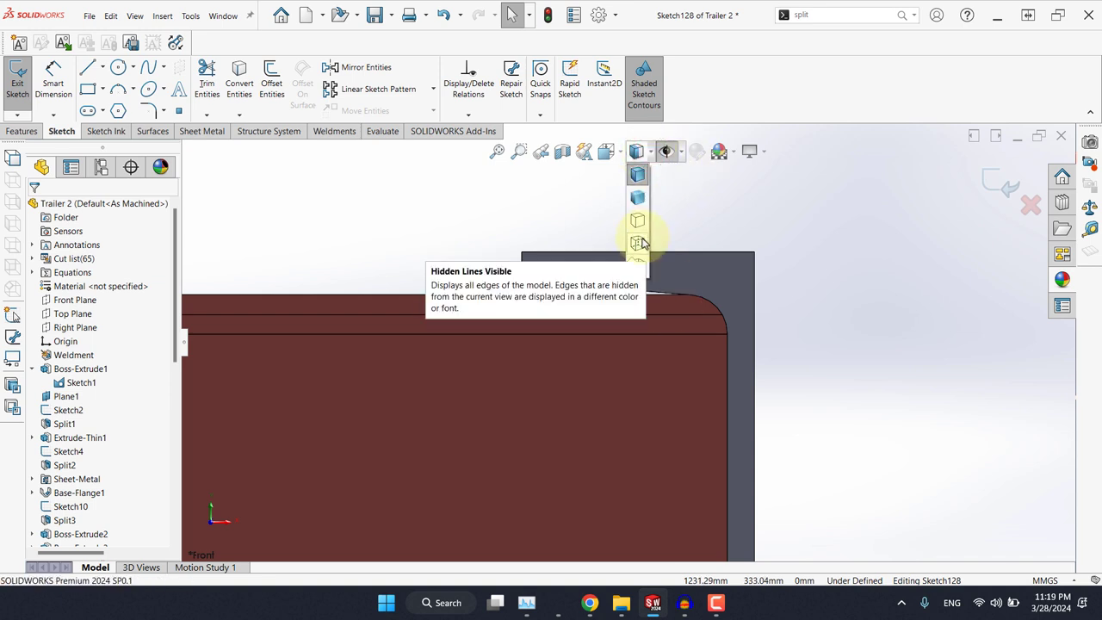
left_click(638, 242)
scroll(625, 290, "down", 3)
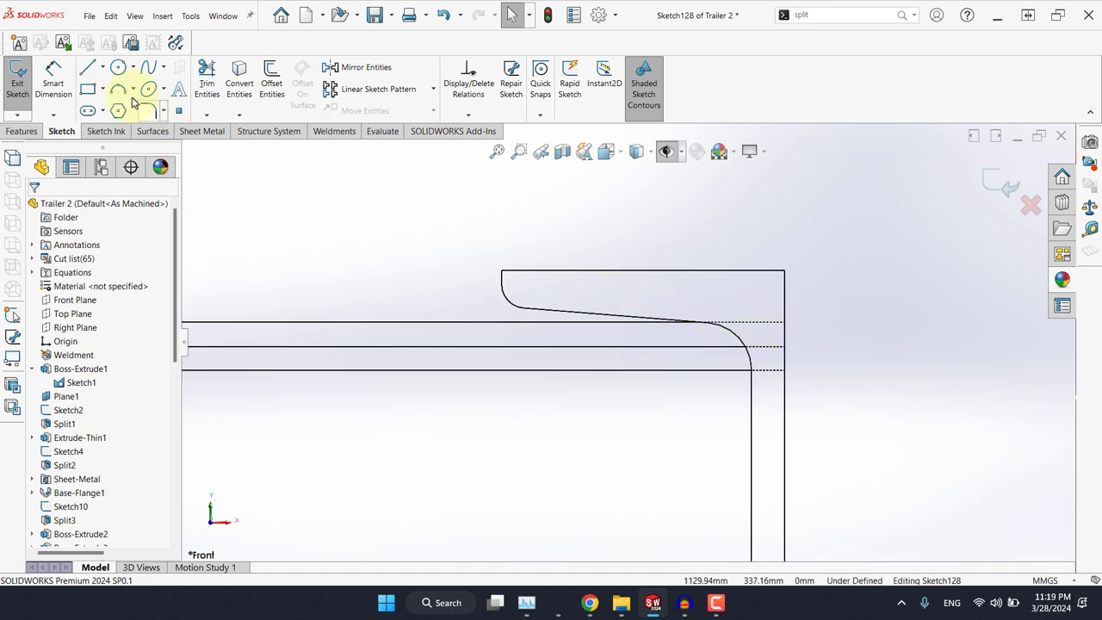
Step: Sketch a line along the cross beam's top edge, from the UPN140 channel's outer face to just inside its flange fillet
key("l")
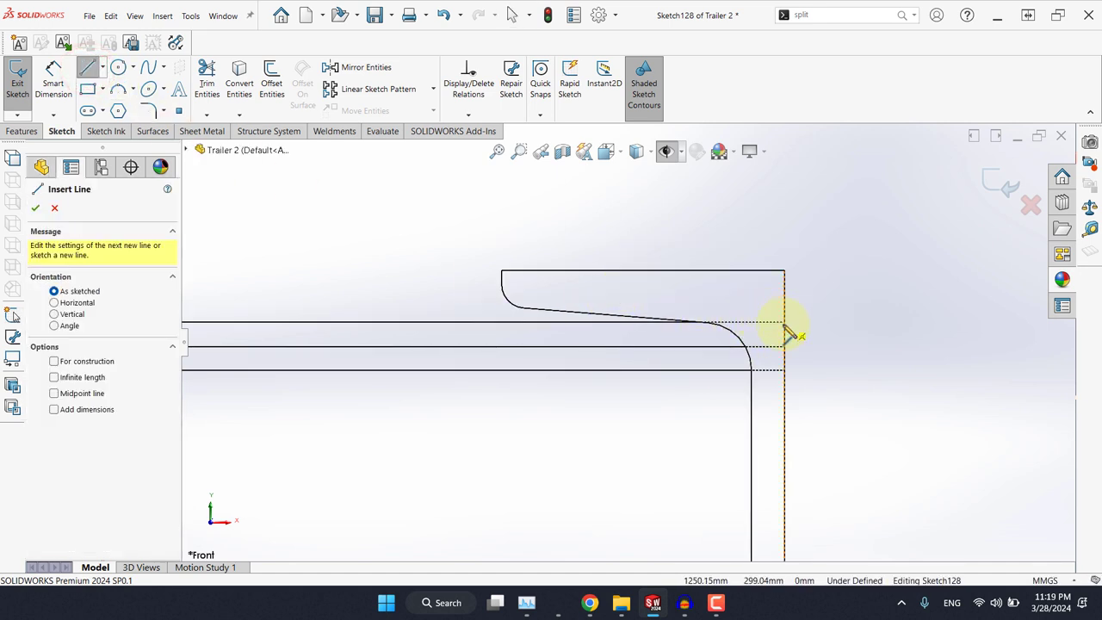
left_click(784, 324)
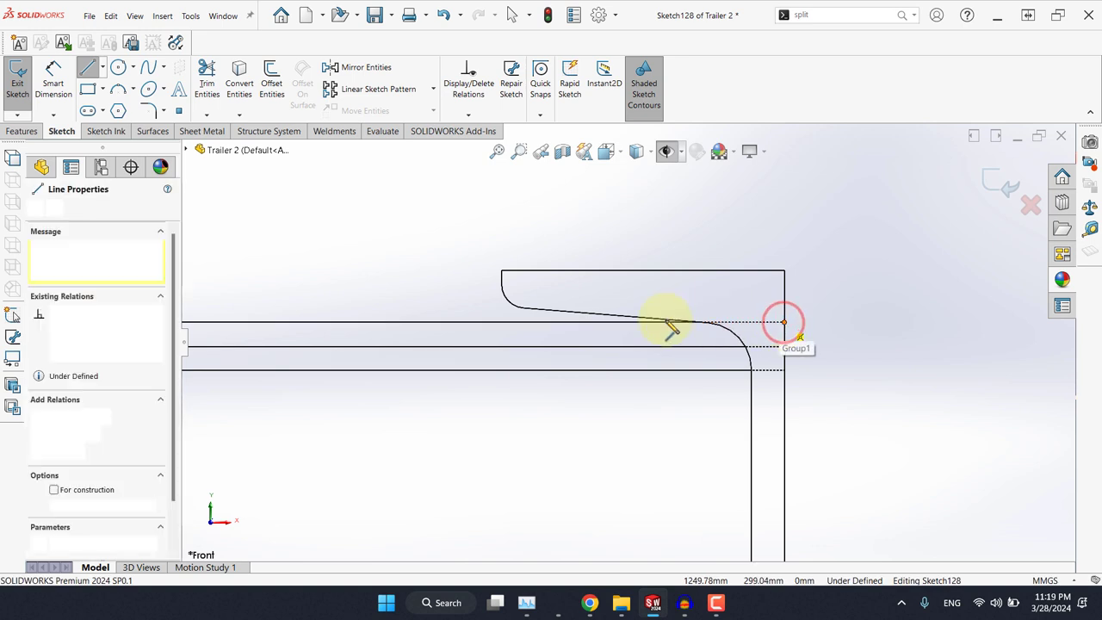
scroll(677, 320, "down", 4)
left_click(695, 328)
Step: Close the profile with a line down to the channel's lower edge, one across to its outer face, and one about 129 mm back up
scroll(697, 332, "up", 4)
scroll(705, 342, "up", 3)
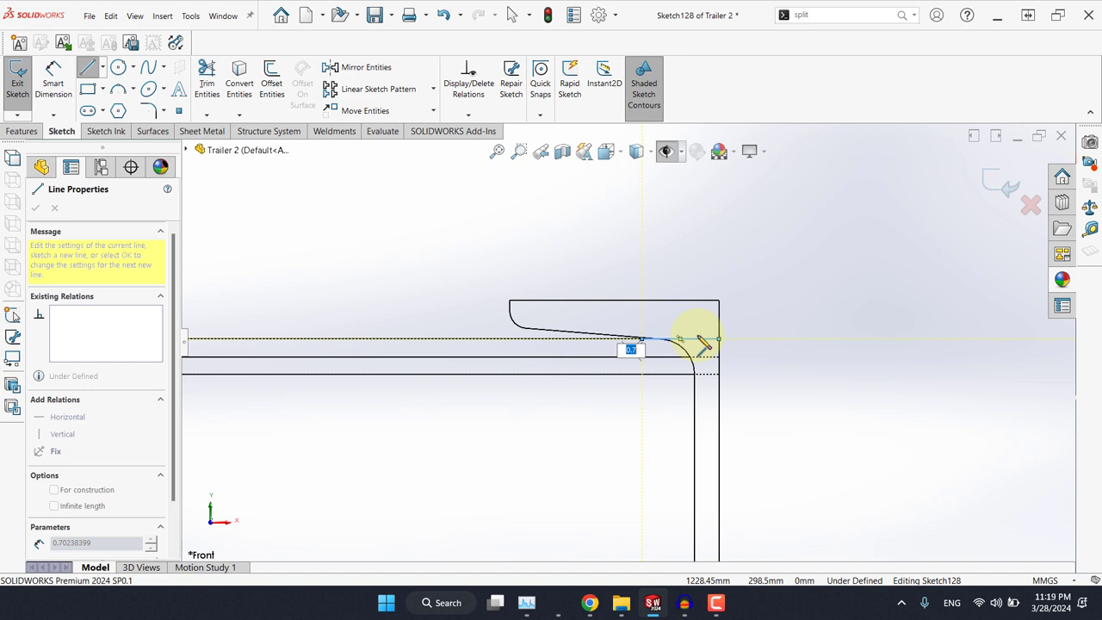
scroll(701, 343, "up", 2)
scroll(639, 479, "down", 3)
scroll(635, 396, "down", 3)
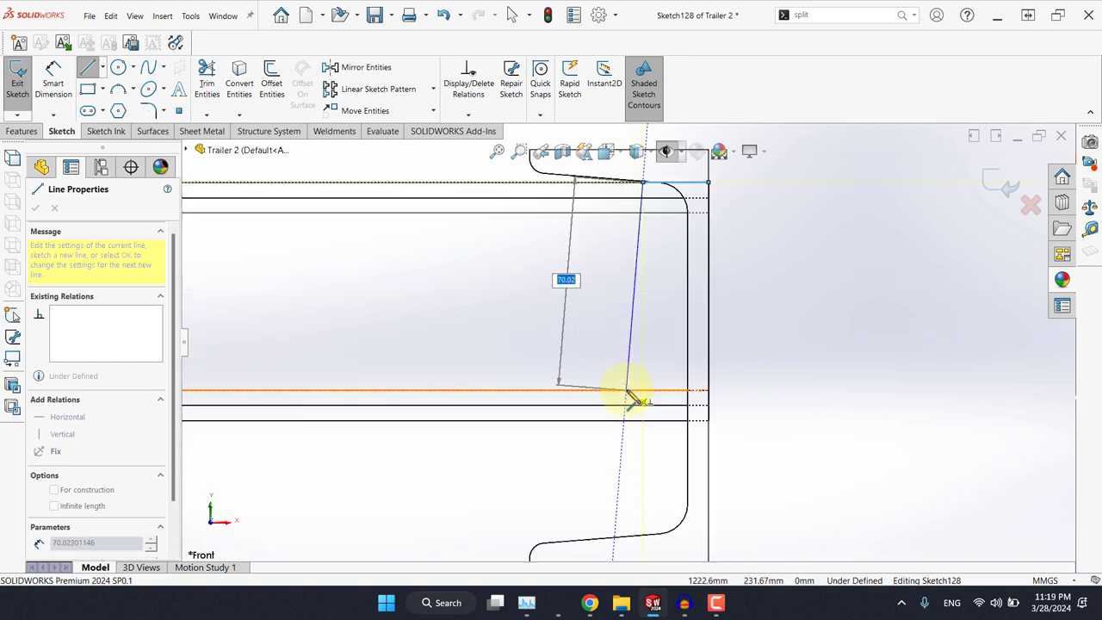
scroll(641, 452, "up", 2)
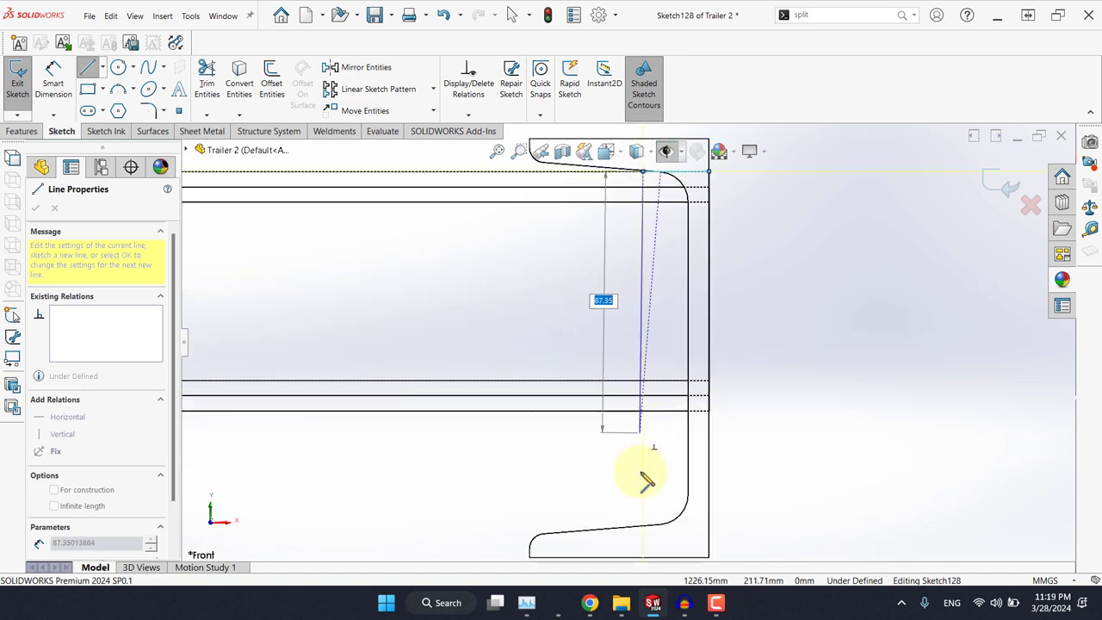
left_click(637, 556)
left_click(708, 556)
left_click(709, 171)
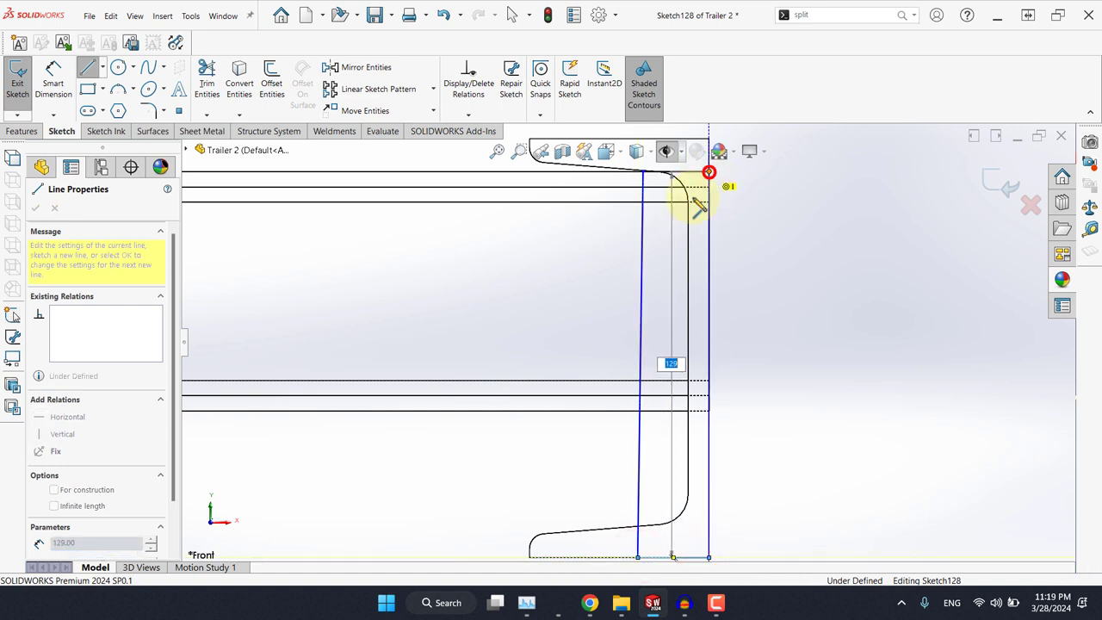
left_click(643, 230)
key("Escape")
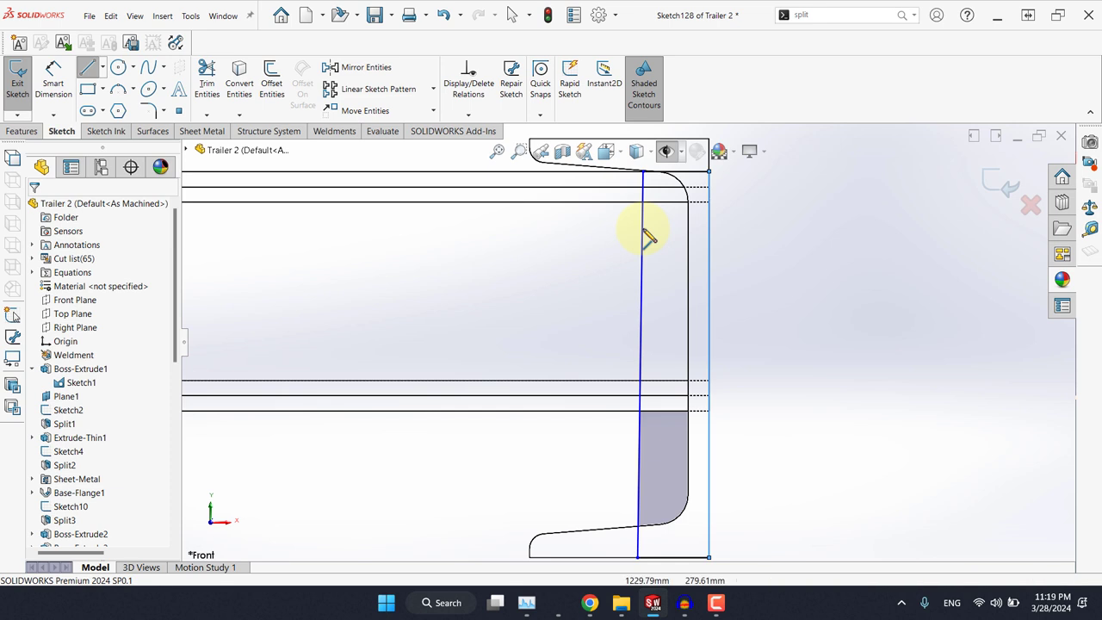
Step: Add a Vertical relation to the profile's slightly slanted inner line
left_click(643, 228)
left_click(643, 229)
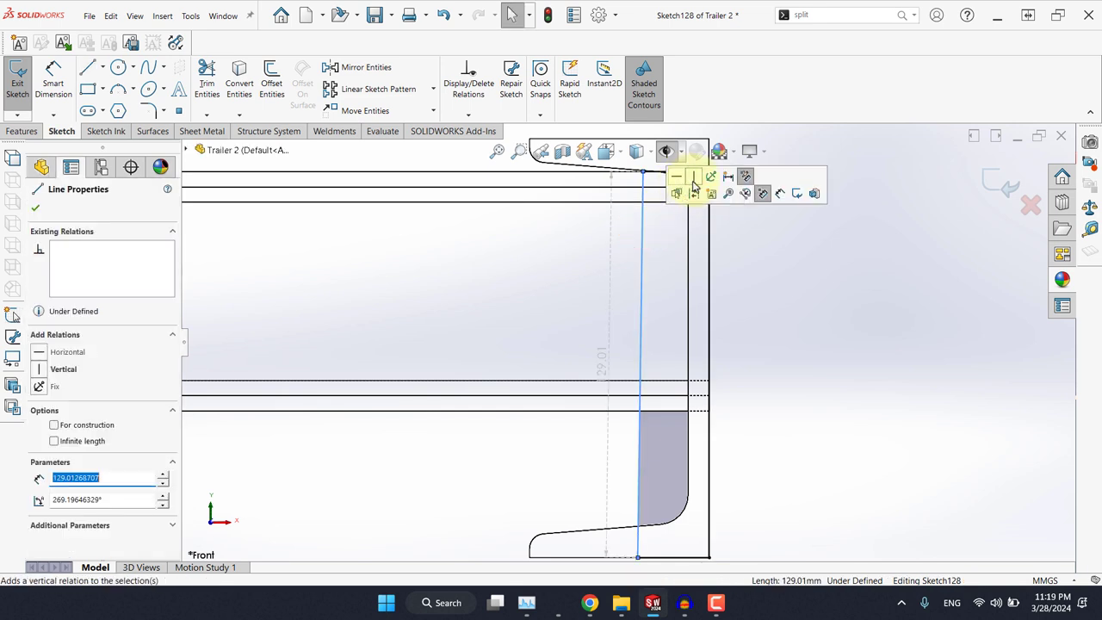
left_click(693, 180)
left_click(810, 316)
Step: Place a sketch point where the channel's upper flange edge crosses the profile's top line
scroll(623, 283, "up", 4)
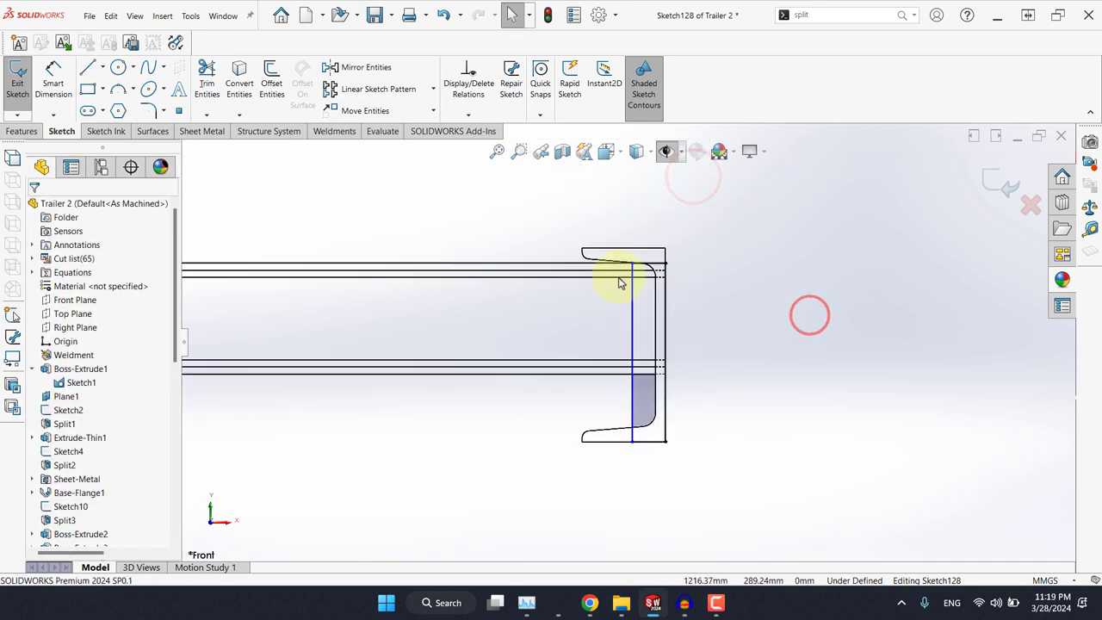
scroll(620, 277, "down", 4)
scroll(652, 277, "down", 5)
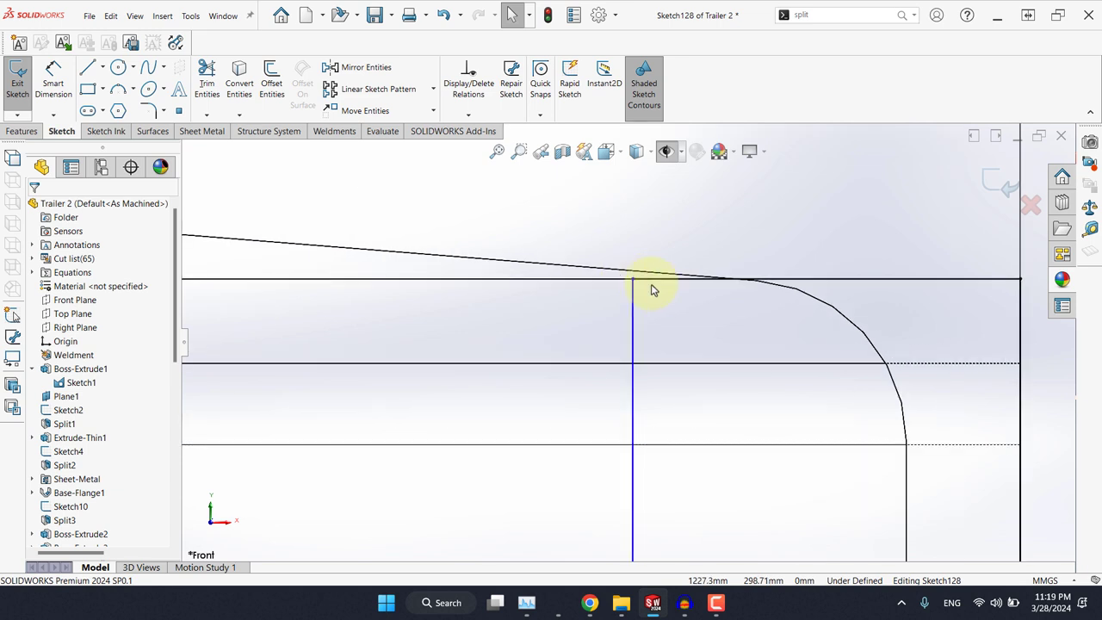
left_click(178, 113)
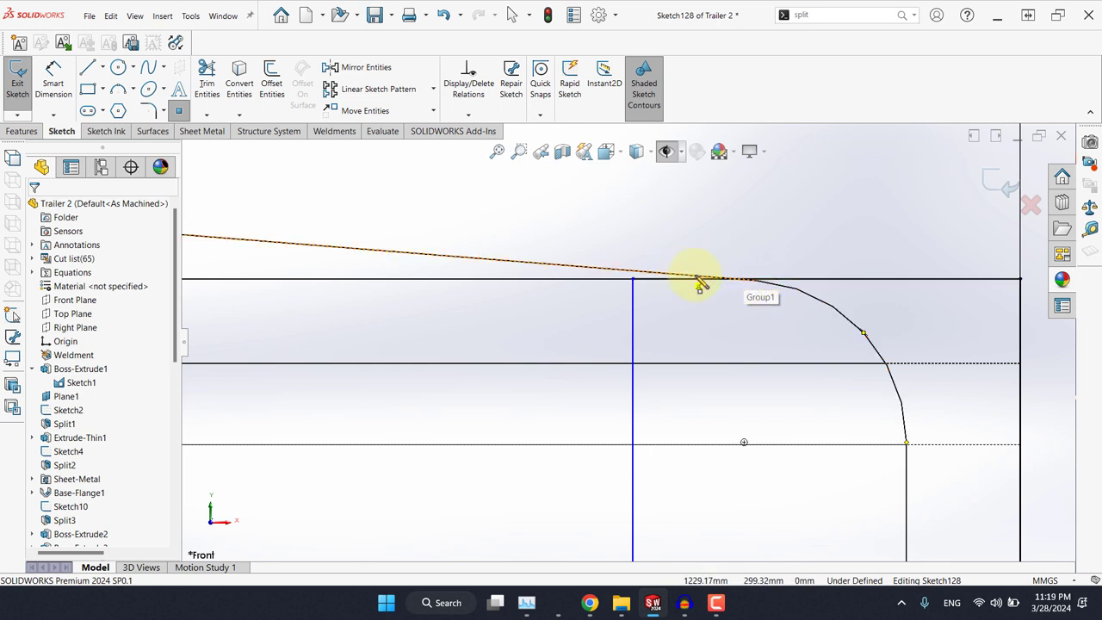
scroll(745, 285, "down", 2)
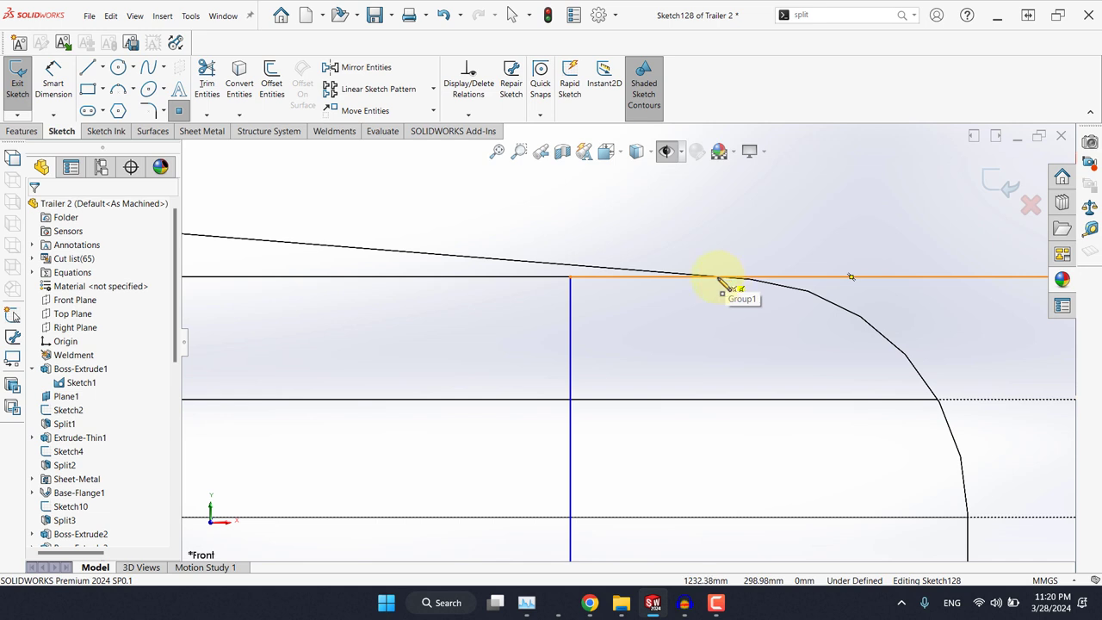
left_click(718, 277)
key("Escape")
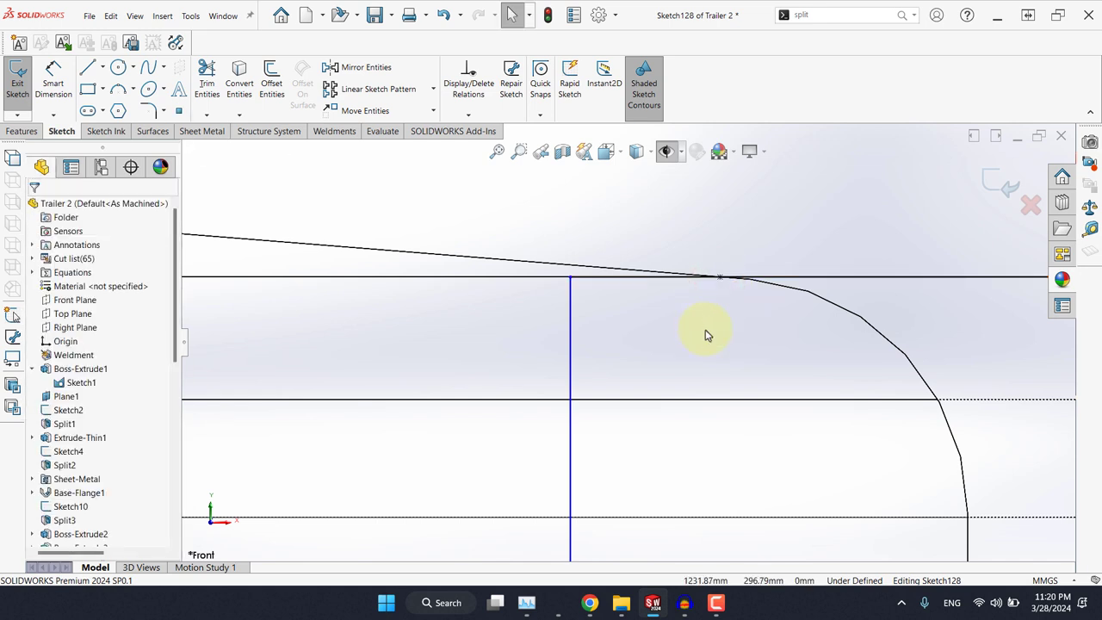
Step: Dimension the distance between the profile's inner vertical line and the sketch point as 3 mm
scroll(706, 335, "up", 2)
left_click(40, 97)
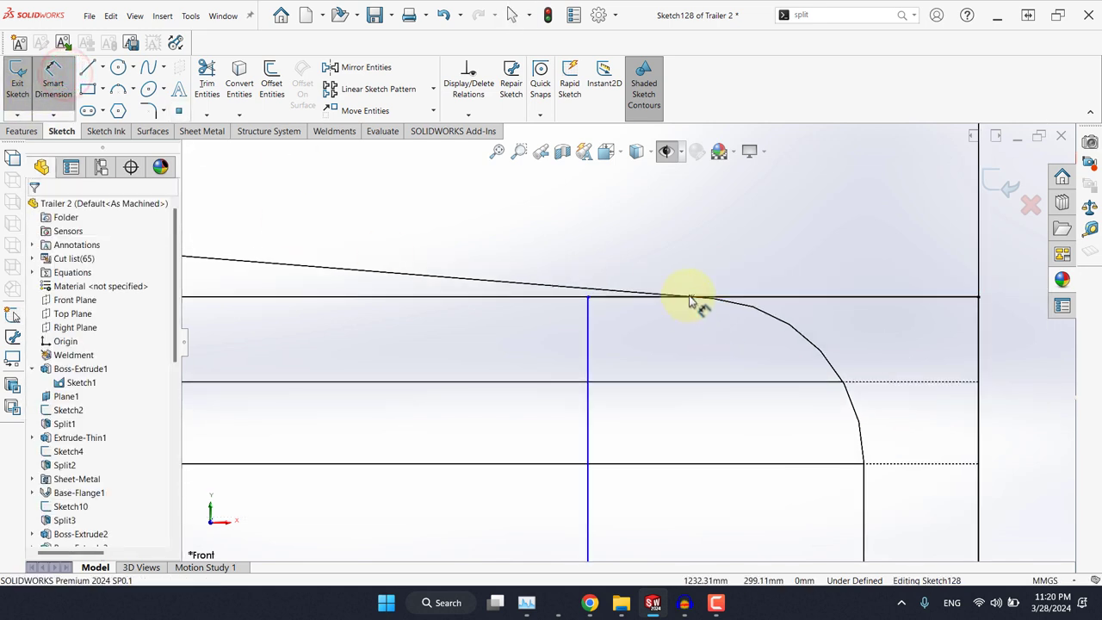
left_click(588, 316)
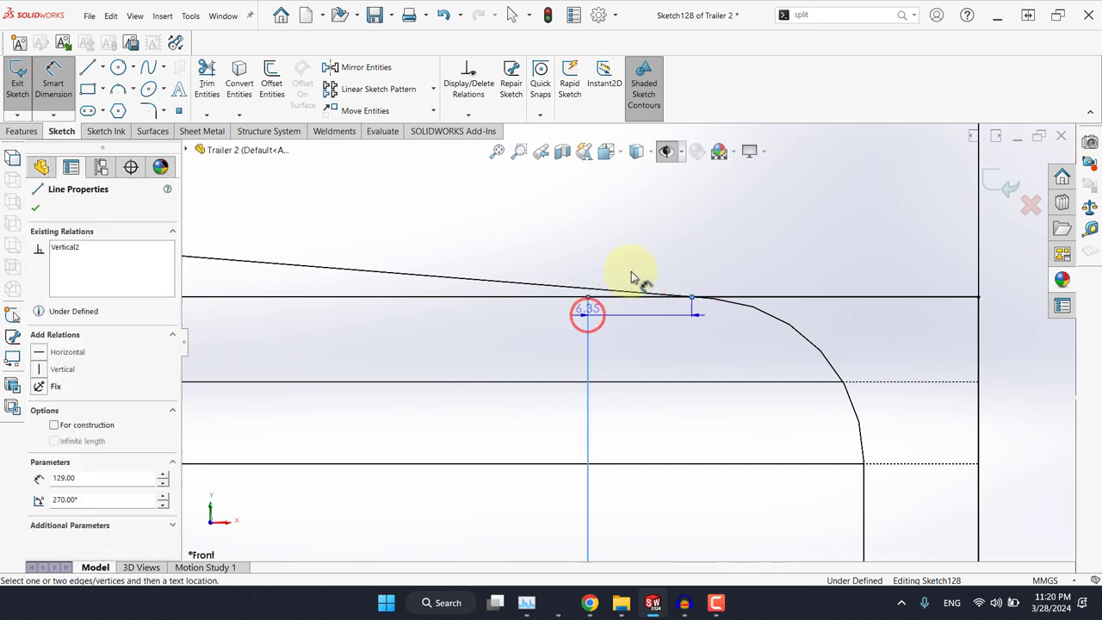
left_click(635, 266)
left_click(636, 268)
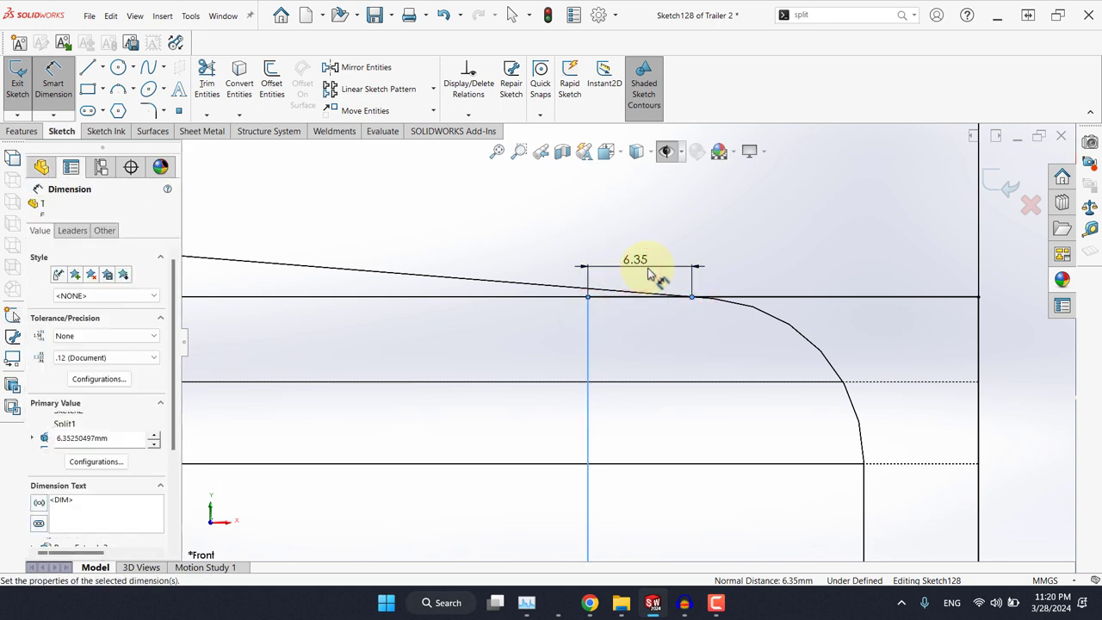
type("3")
key("Return")
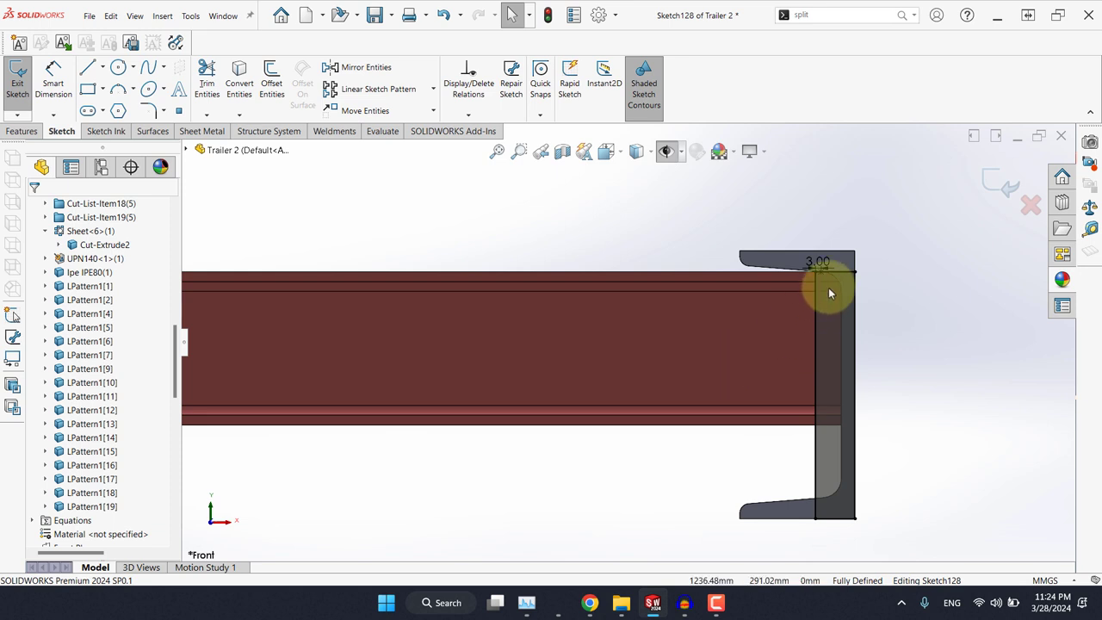
Step: Draw a vertical construction centerline from the origin straight down through the middle of the trailer frame
scroll(812, 300, "up", 5)
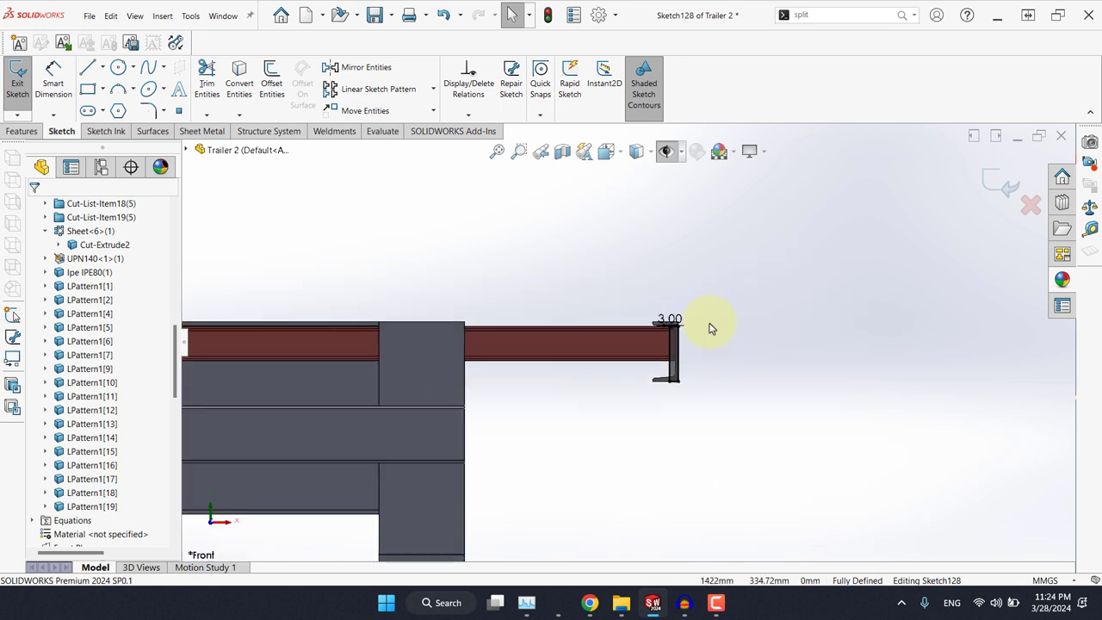
left_click(102, 67)
left_click(93, 101)
scroll(396, 396, "down", 3)
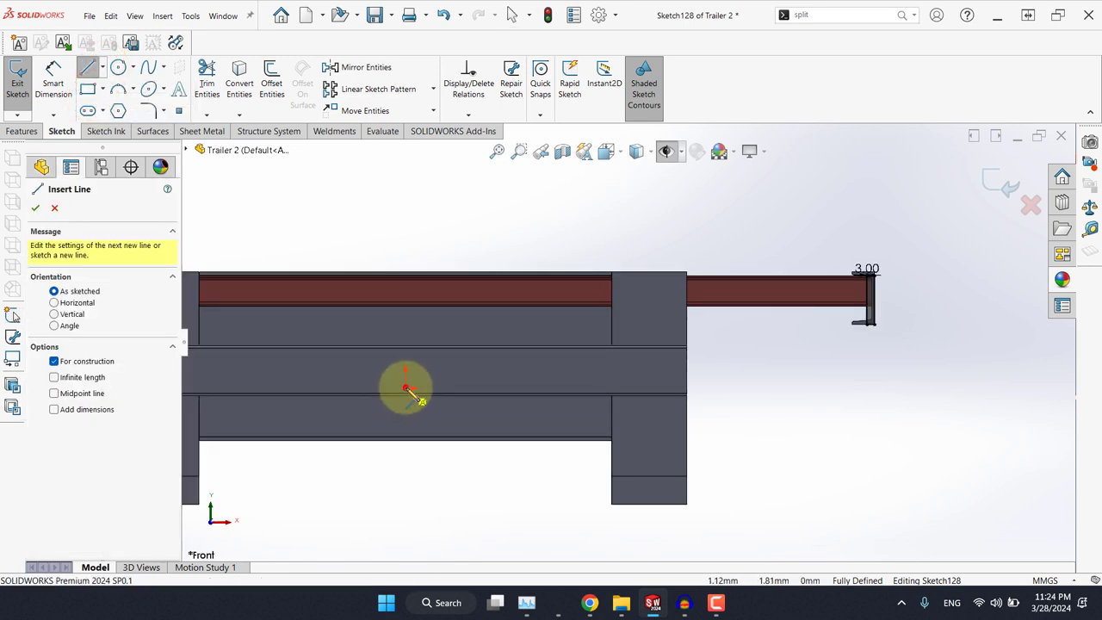
left_click(405, 388)
left_click(407, 506)
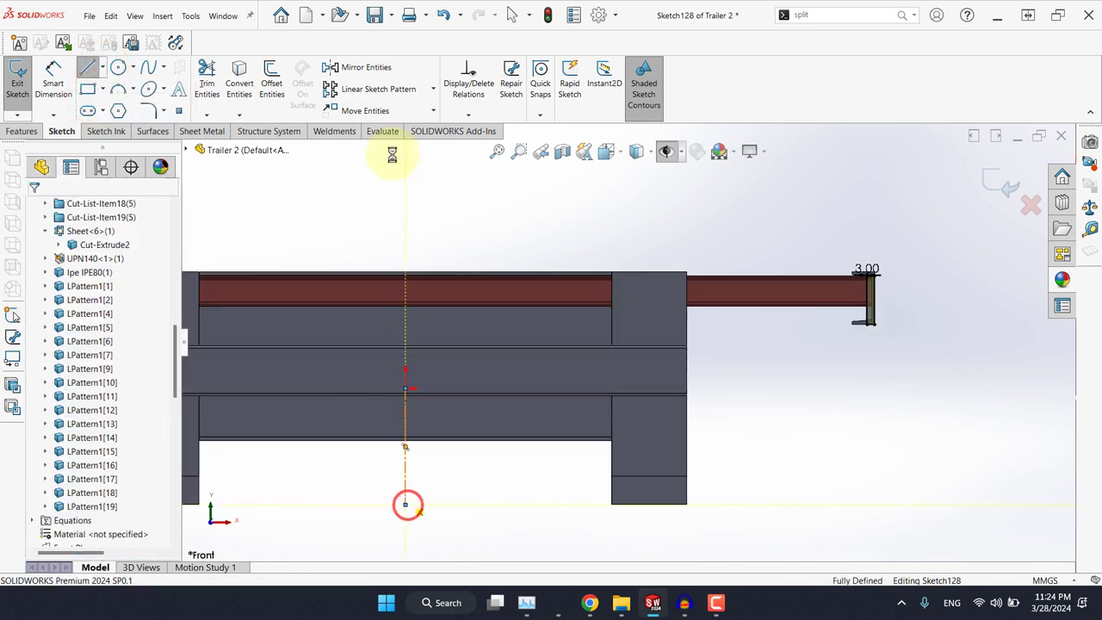
key("Escape")
Step: Mirror the profile's four lines about the vertical centerline to the frame's opposite side and exit the sketch
left_click(363, 71)
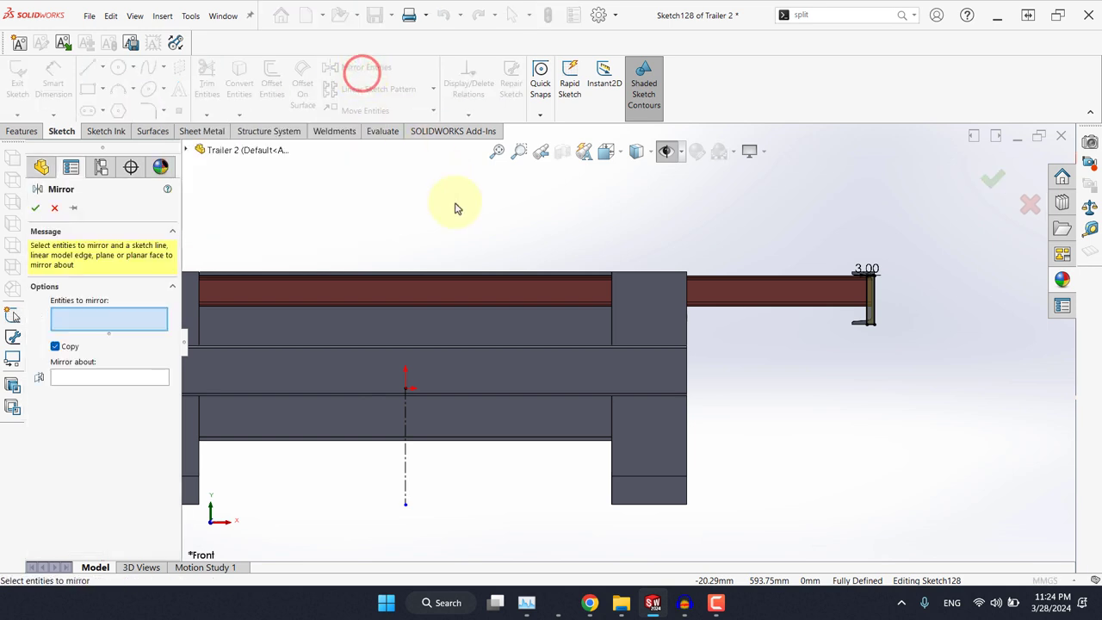
scroll(818, 315, "down", 3)
left_click(875, 297)
left_click(76, 321)
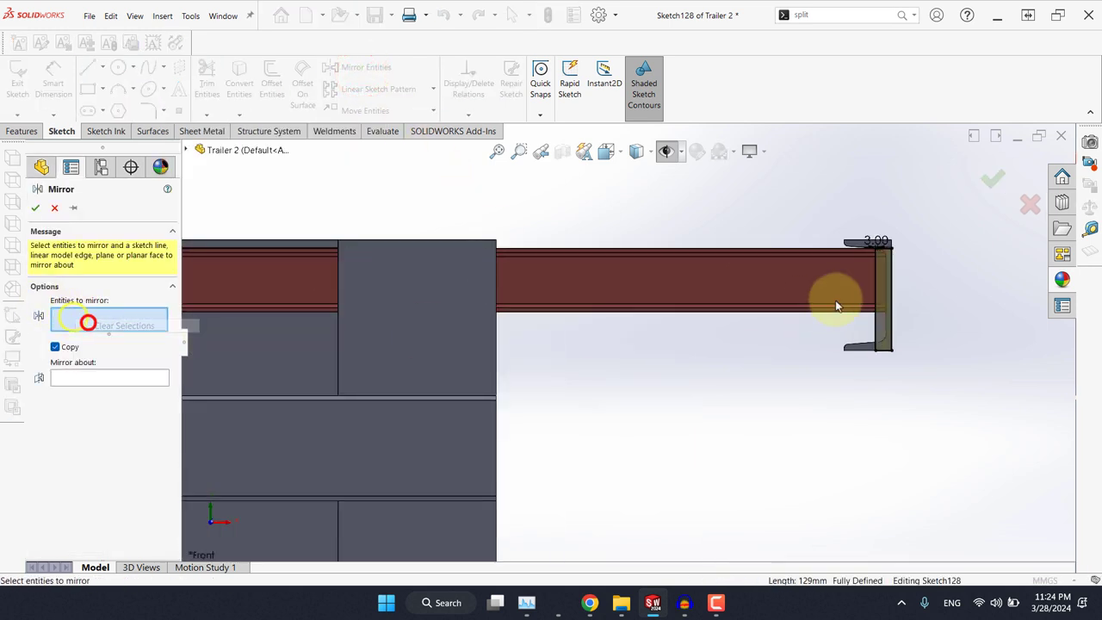
scroll(878, 272, "down", 3)
left_click(849, 277)
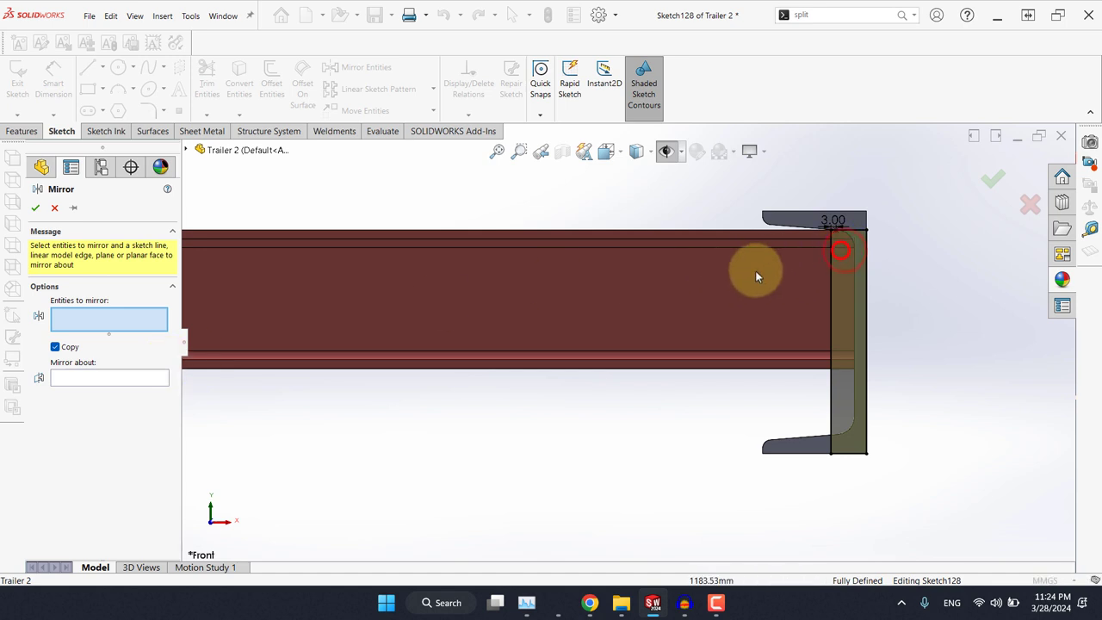
left_click(829, 268)
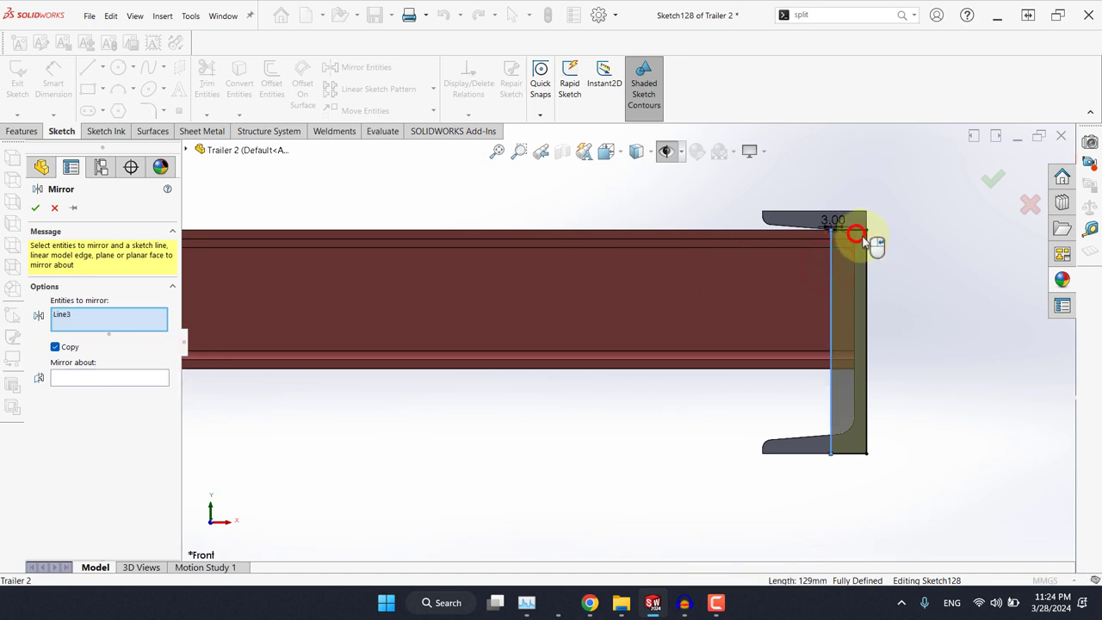
left_click(861, 234)
left_click(864, 246)
left_click(850, 454)
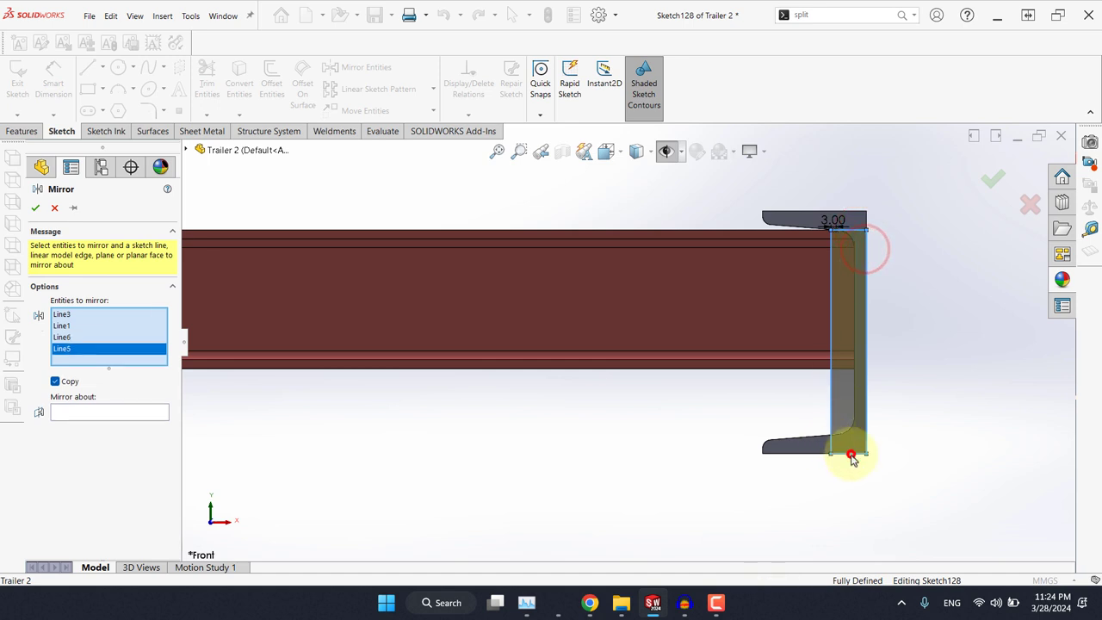
left_click(99, 412)
scroll(536, 460, "up", 5)
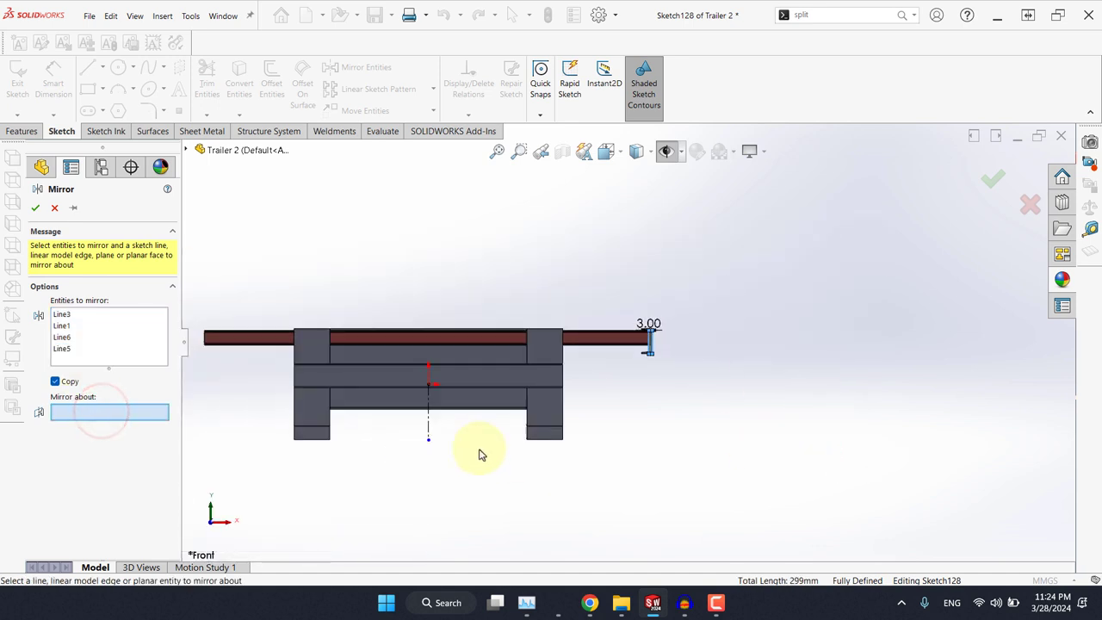
left_click(428, 428)
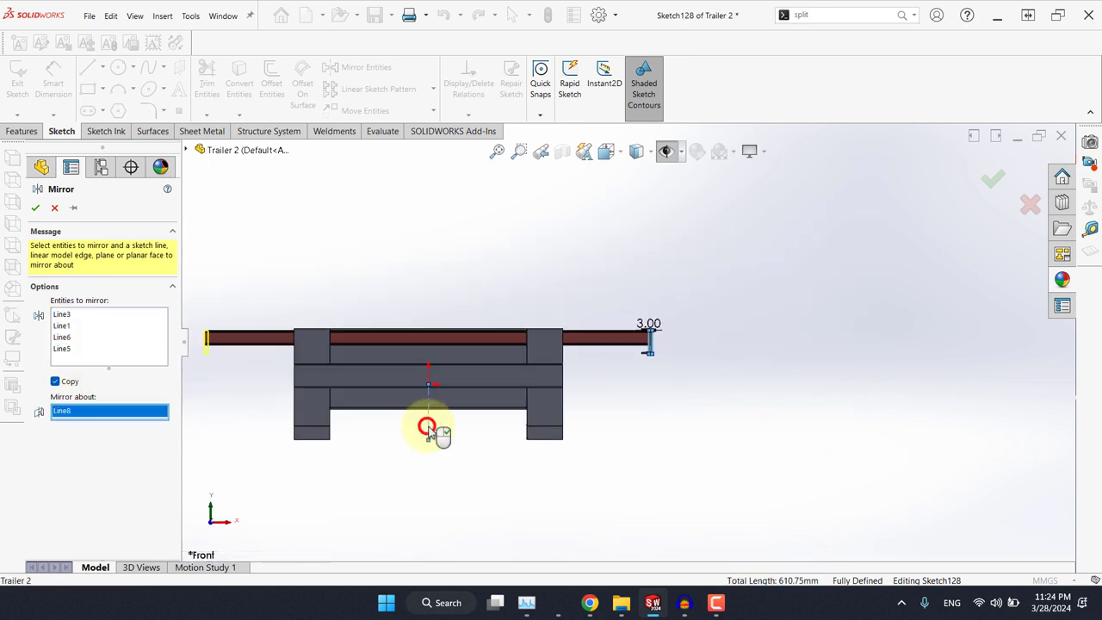
left_click(36, 207)
left_click(999, 182)
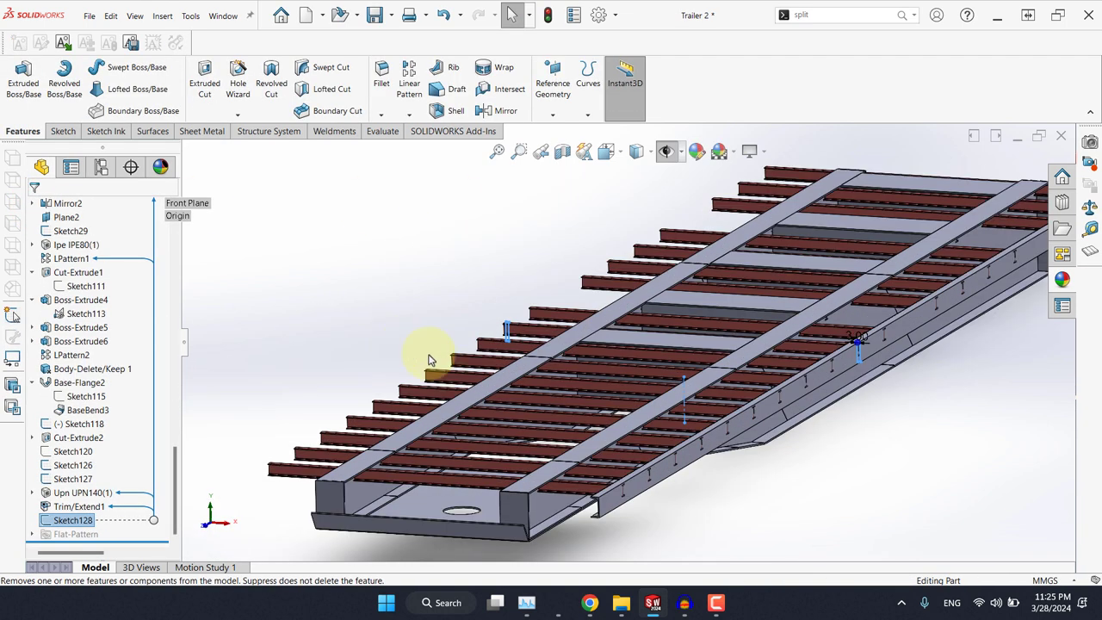
Step: Start an extruded cut from the mirrored profile sketch with the end condition Through All - Both
left_click(204, 72)
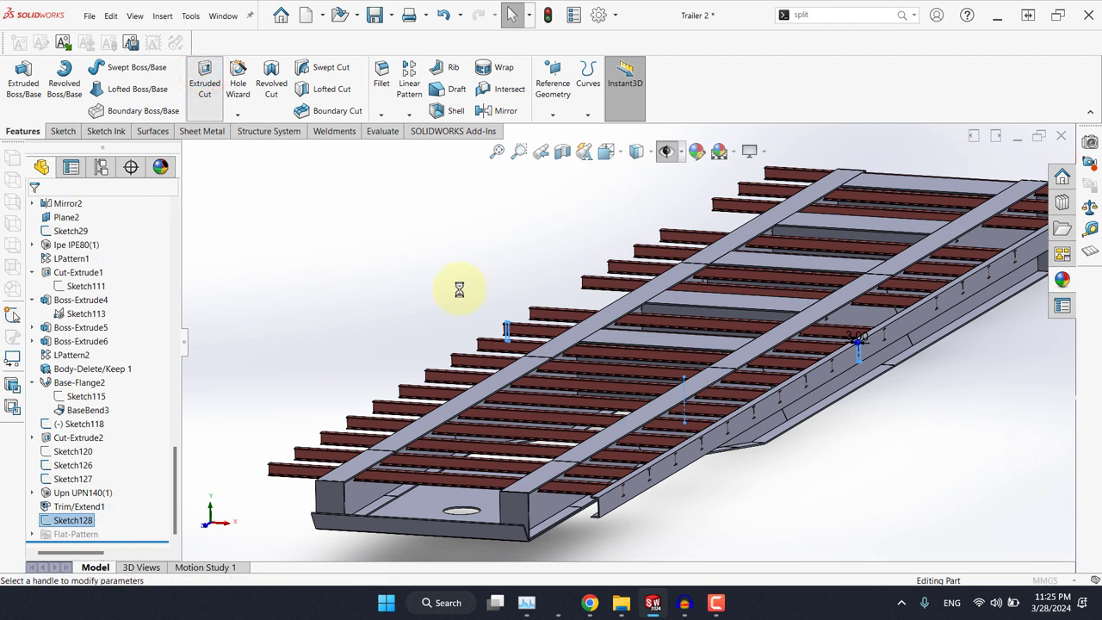
left_click(95, 286)
left_click(94, 315)
scroll(381, 336, "up", 3)
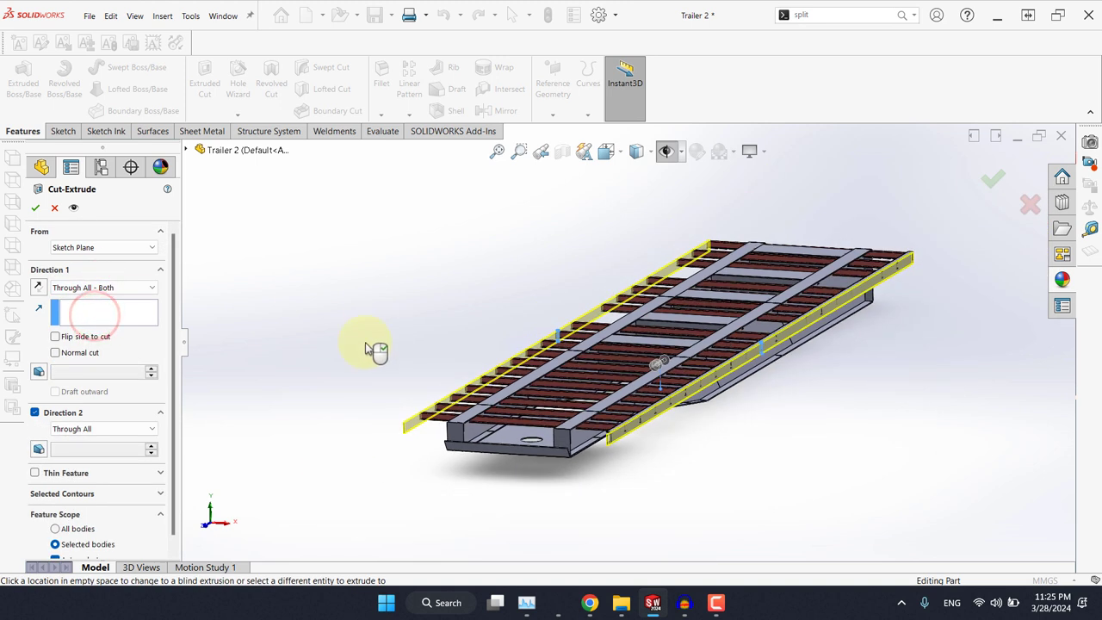
Step: Turn off automatic body selection in the cut's feature scope and activate the list for picking bodies
left_click_drag(170, 389, 155, 460)
scroll(445, 453, "down", 3)
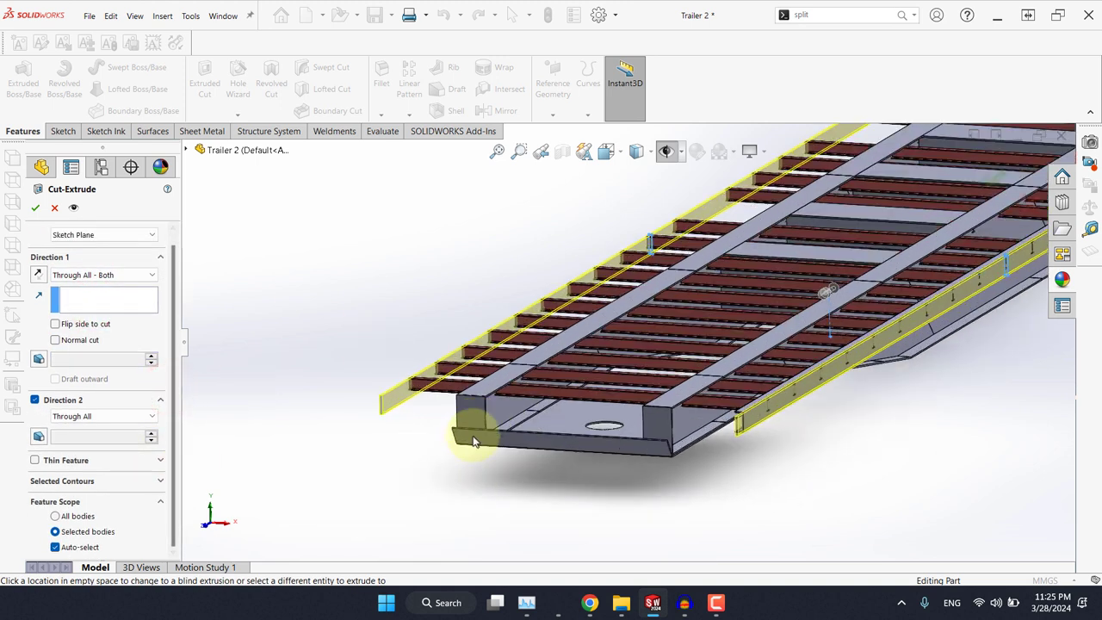
left_click(55, 547)
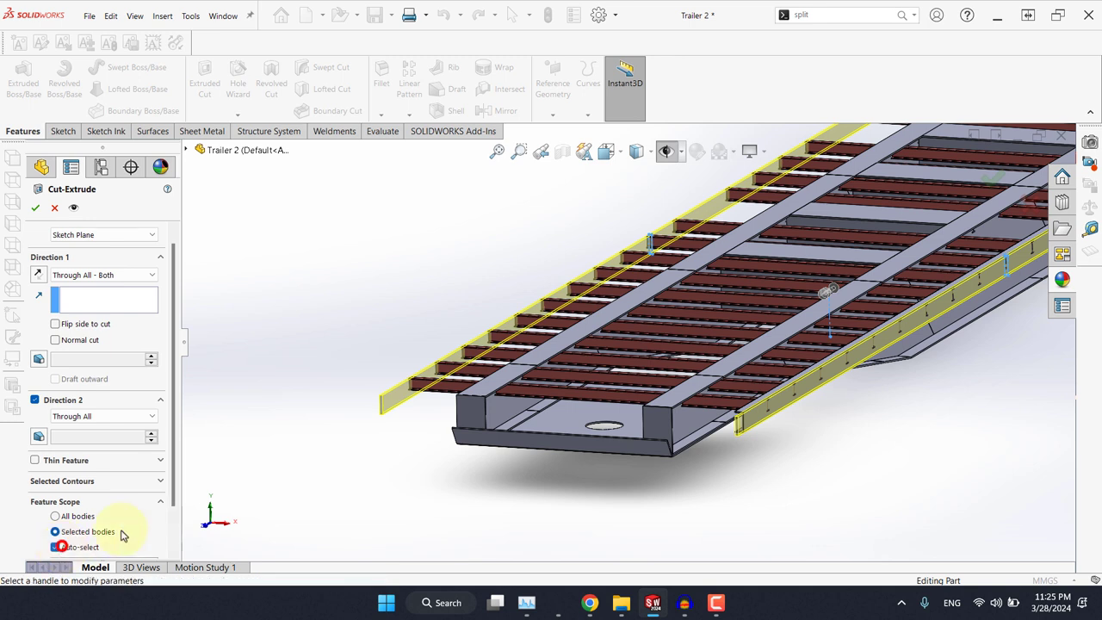
left_click(170, 472)
left_click(103, 523)
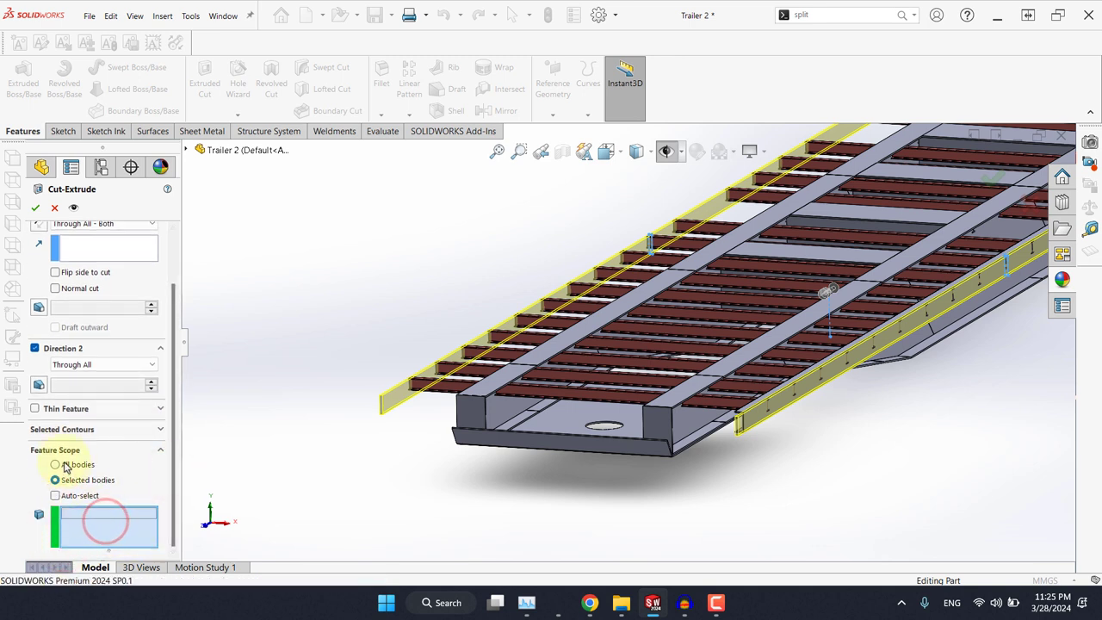
Step: Limit the cut to all IPE80 cross beam bodies, from Ipe IPE80(1) through LPattern1[19], and complete it
left_click(188, 151)
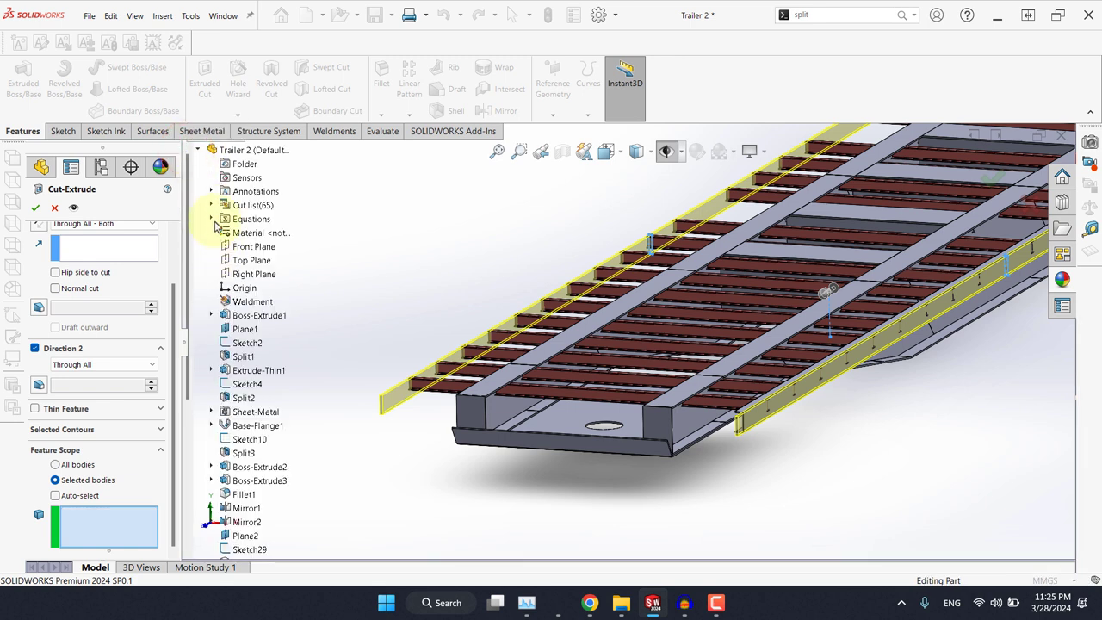
left_click(211, 206)
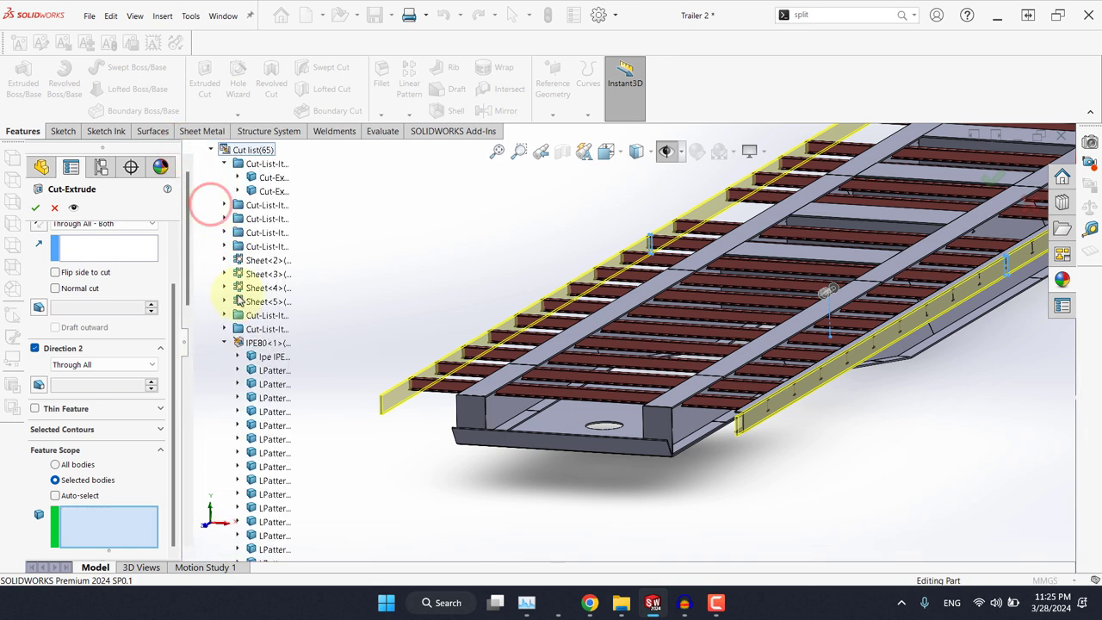
left_click(238, 344)
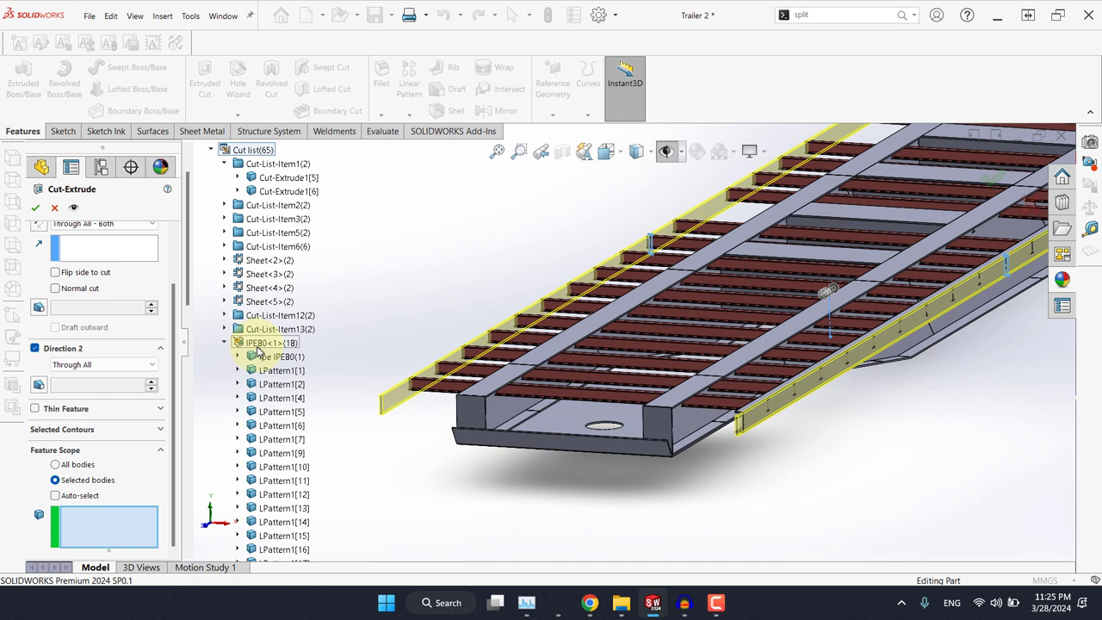
left_click(264, 359)
scroll(267, 392, "down", 4)
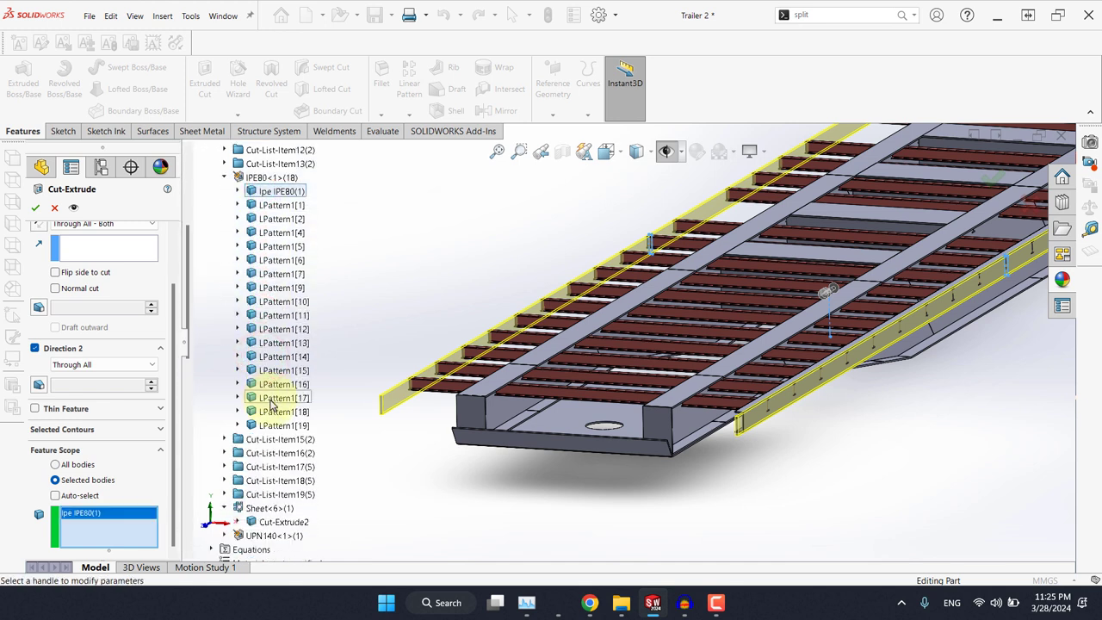
left_click(265, 427, "shift")
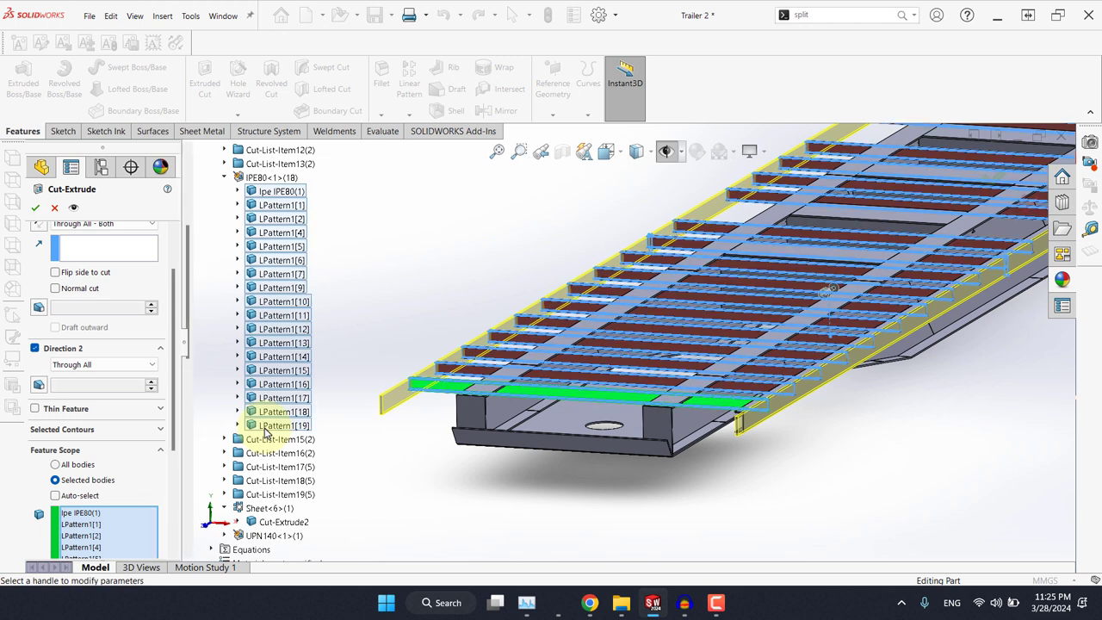
left_click(36, 208)
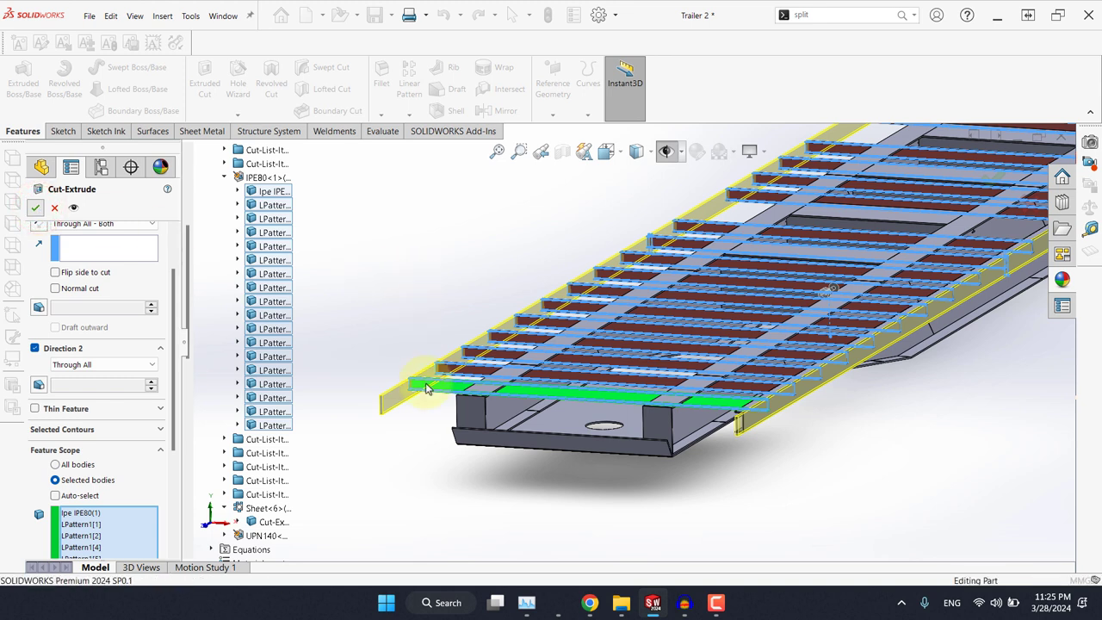
Step: Examine from the front how the trimmed cross beam end fits under the UPN140 side channel's upper flange
key("space")
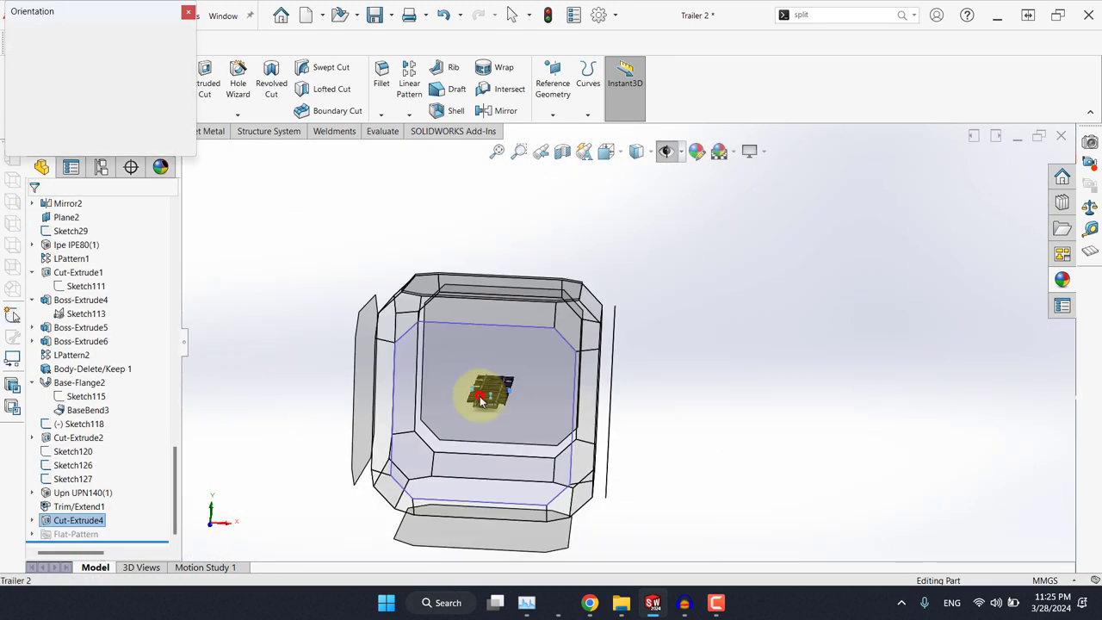
left_click(476, 394)
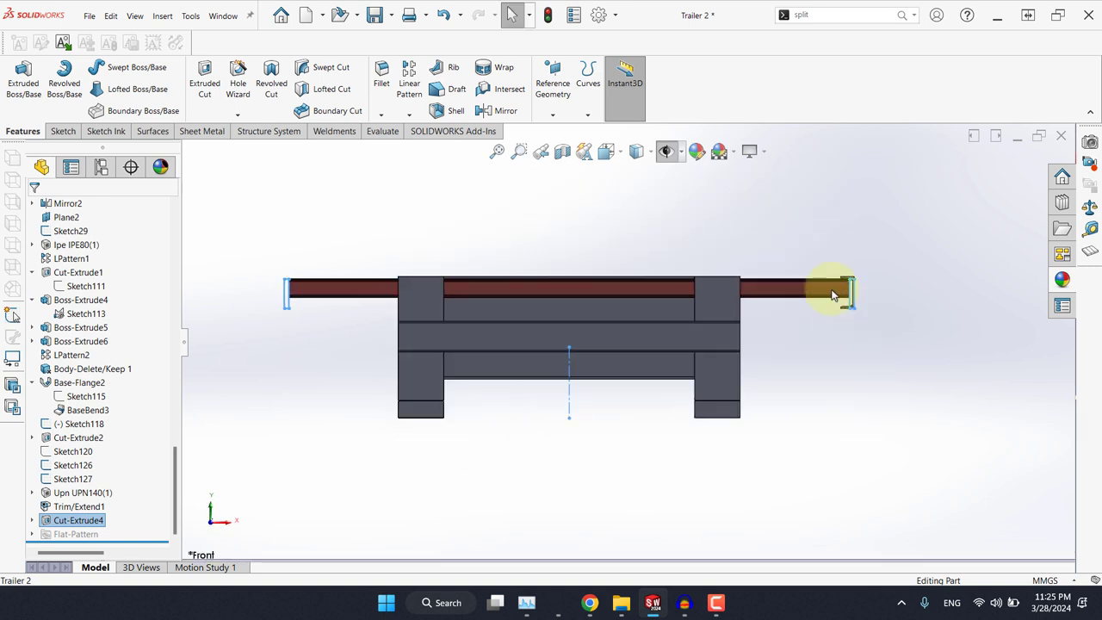
scroll(807, 279, "up", 6)
left_click(928, 264)
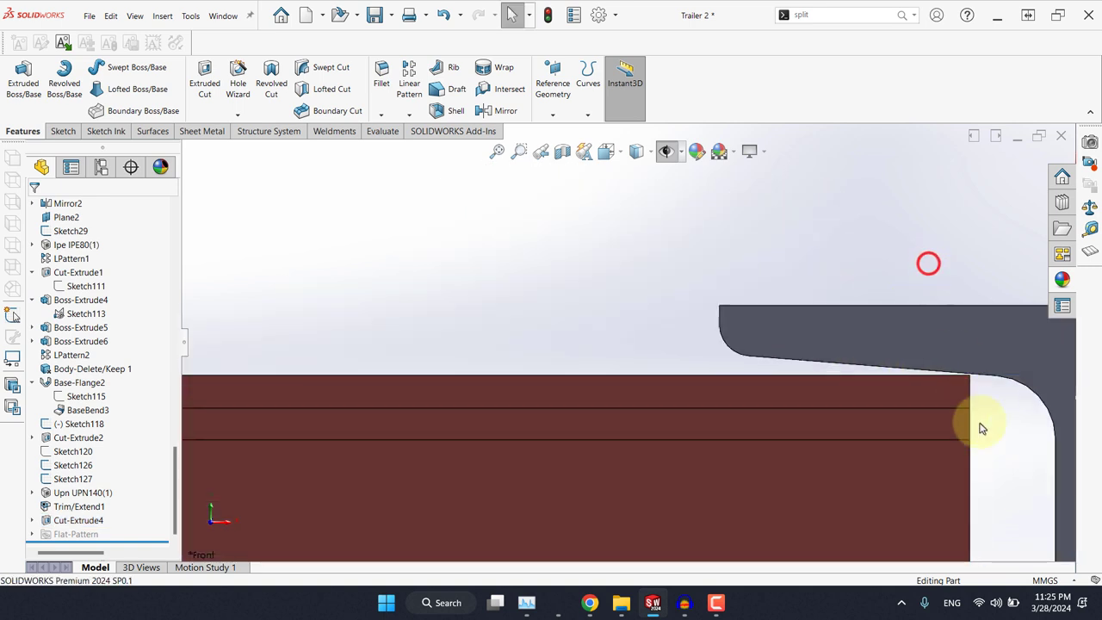
scroll(978, 414, "up", 3)
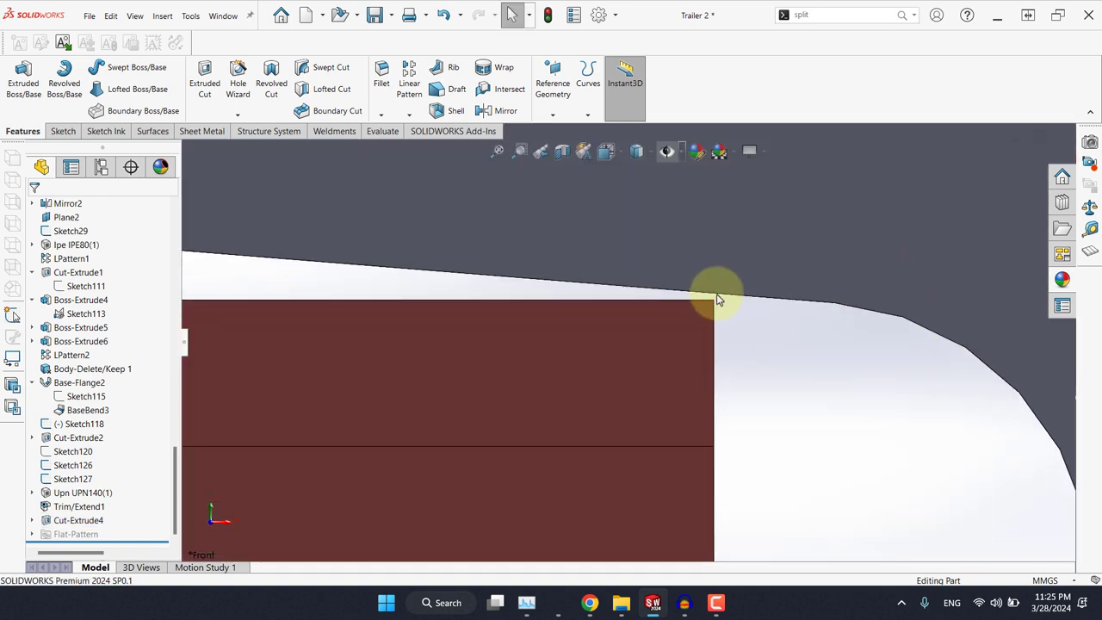
scroll(712, 308, "down", 2)
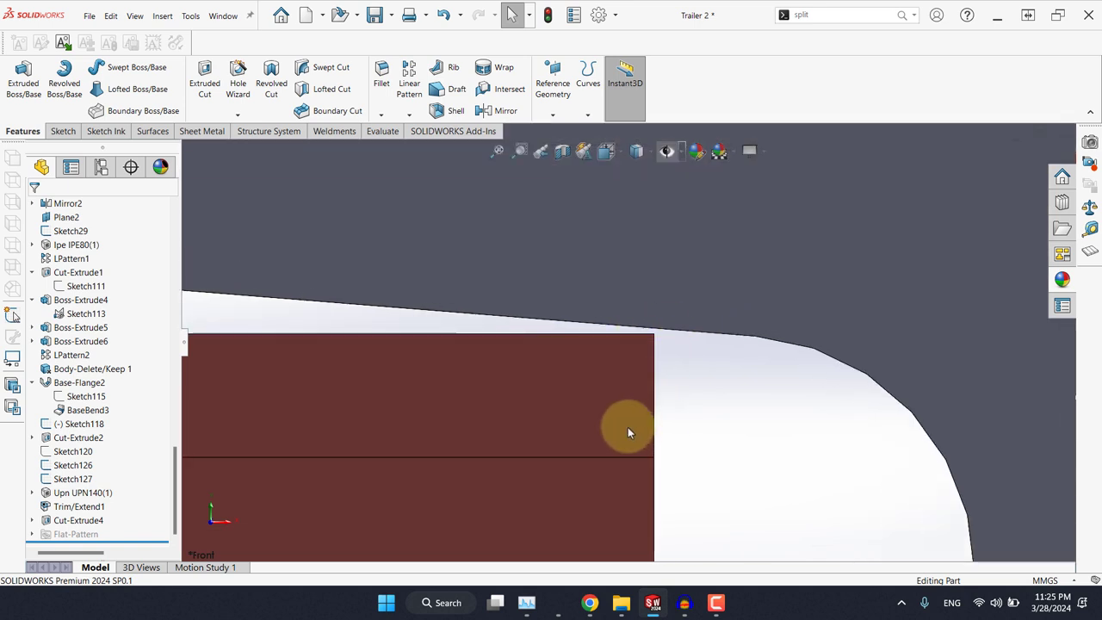
scroll(625, 435, "down", 6)
scroll(334, 353, "down", 3)
Step: Mirror the UPN140 side channel body about the Right Plane to the opposite side of the frame
middle_click_drag(322, 345, 624, 304)
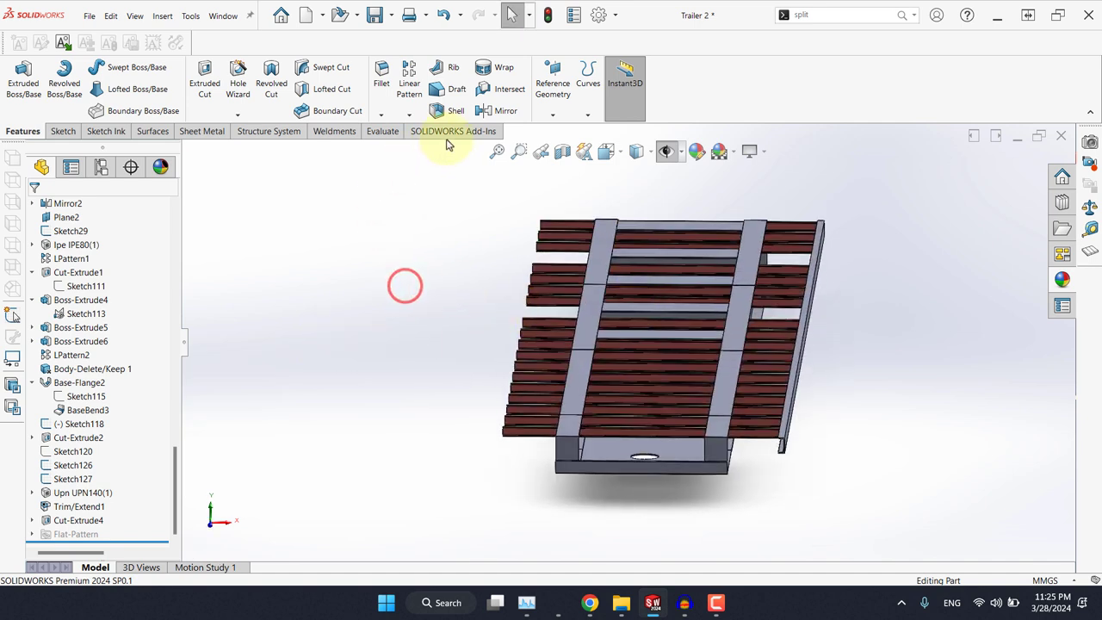
left_click(500, 110)
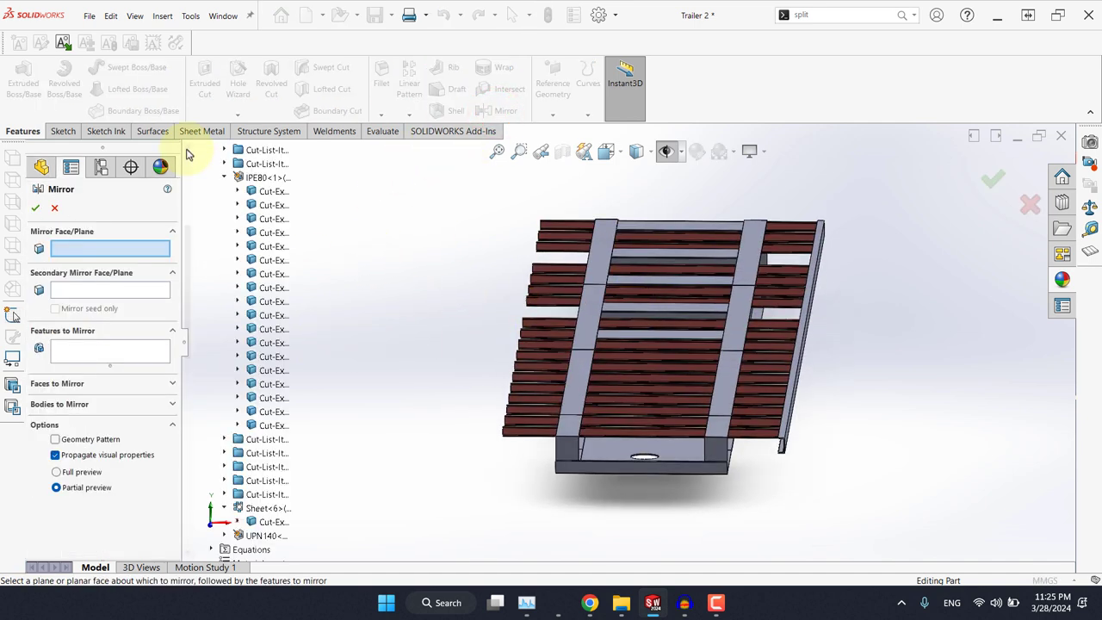
scroll(223, 223, "up", 5)
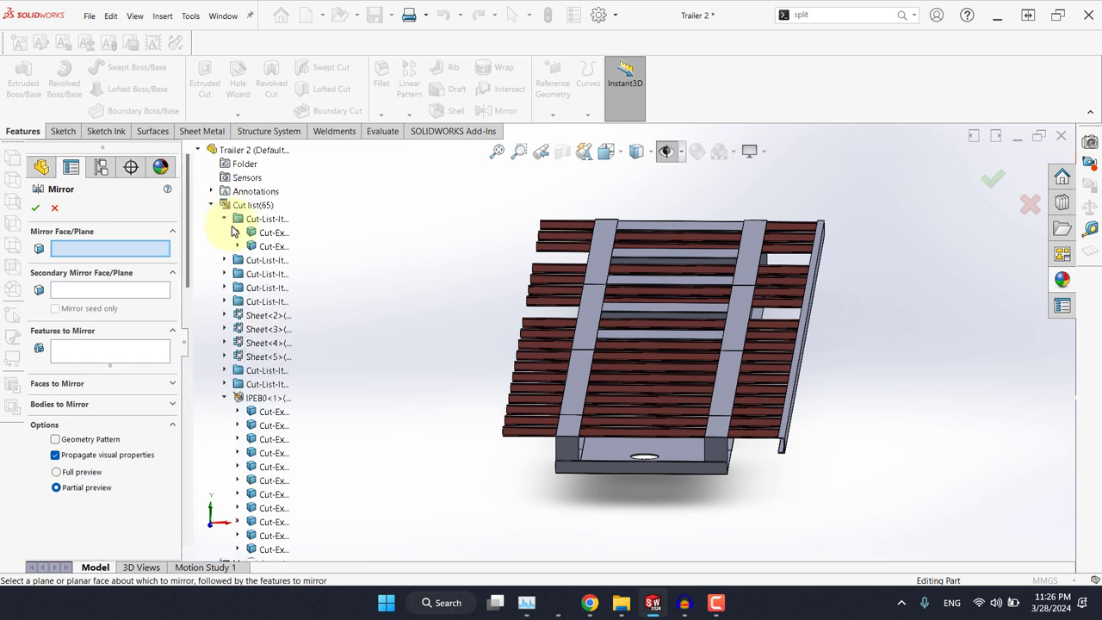
left_click(212, 205)
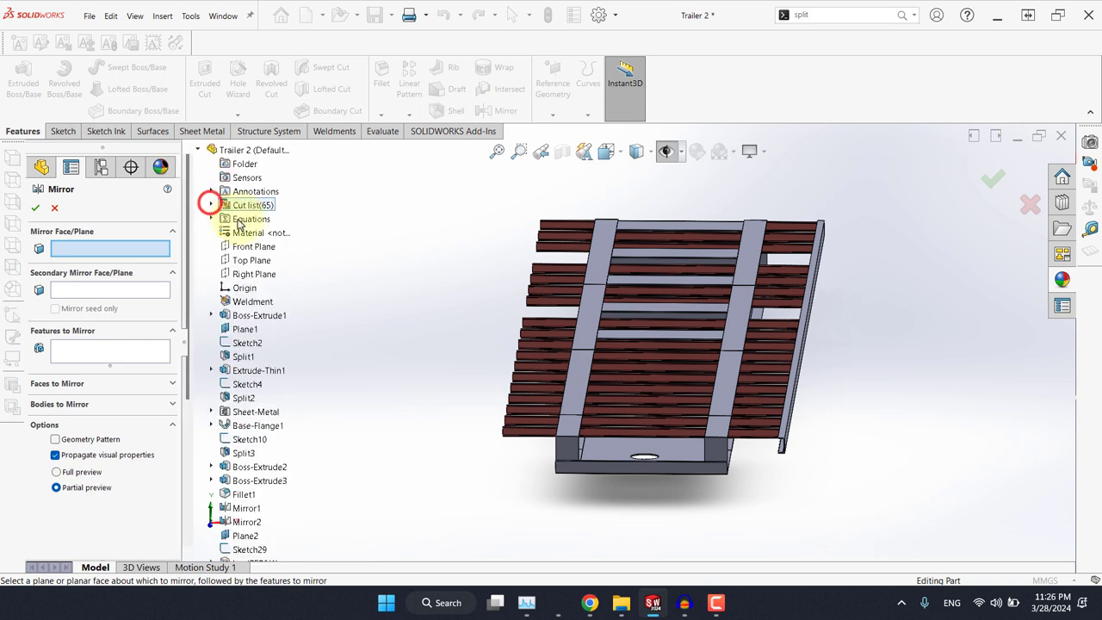
left_click(253, 273)
left_click(72, 405)
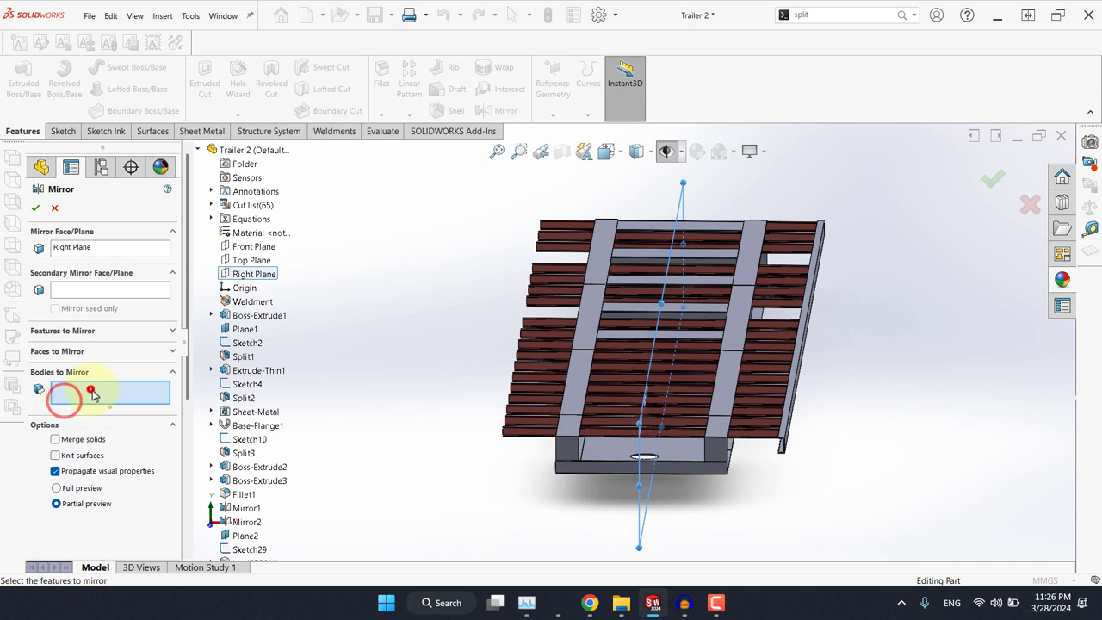
middle_click_drag(779, 378, 763, 369)
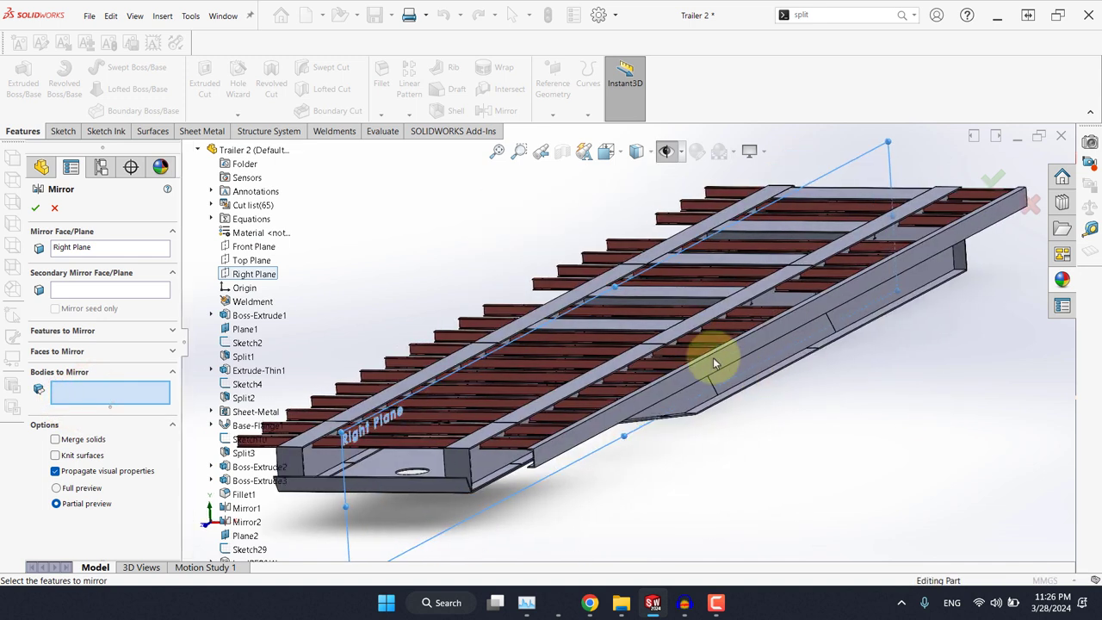
left_click(718, 358)
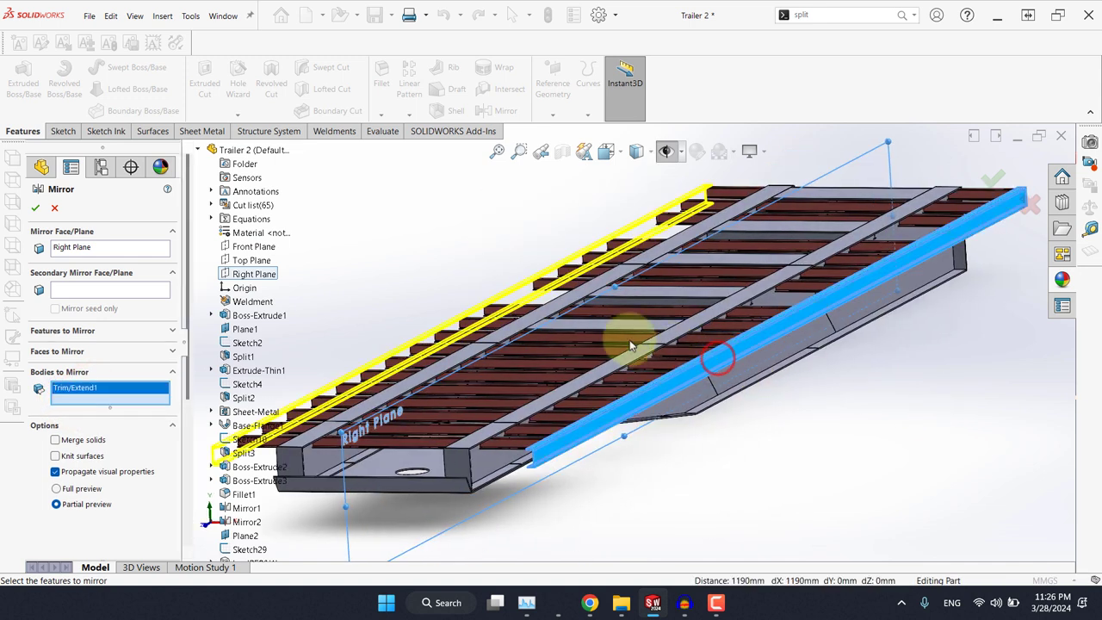
left_click(40, 209)
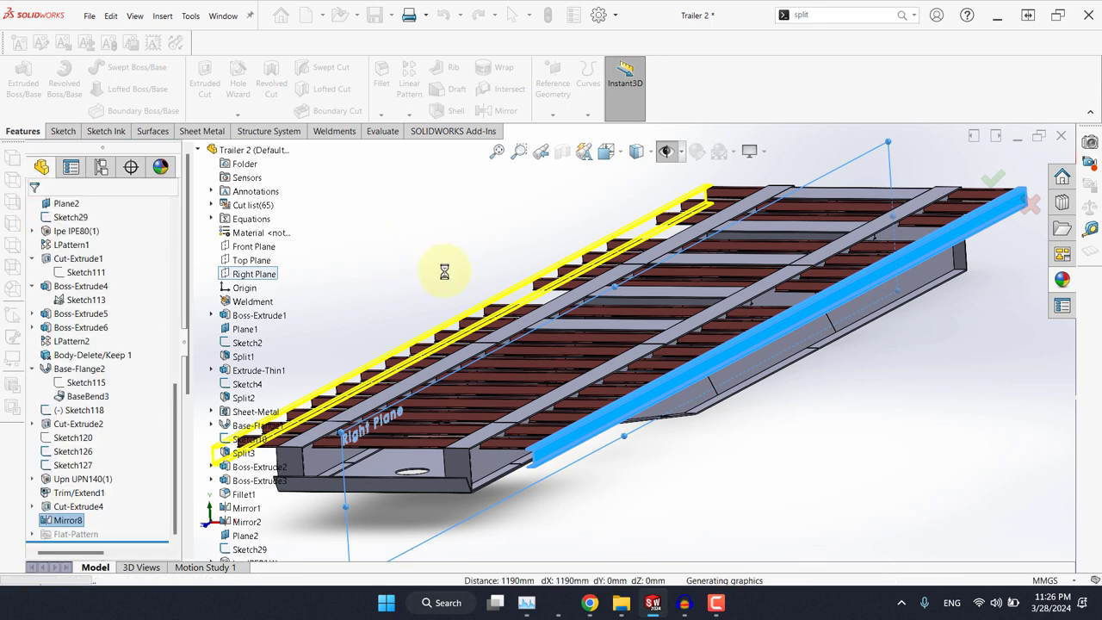
Step: Examine from the front how the mirrored side channel meets the cross beam ends
key("space")
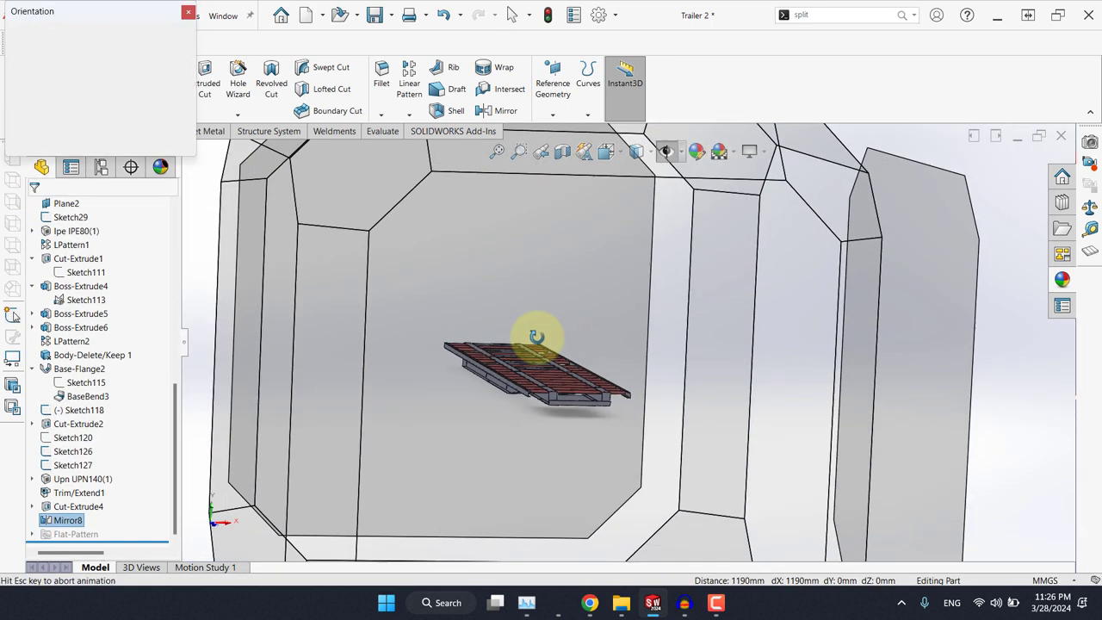
left_click(537, 368)
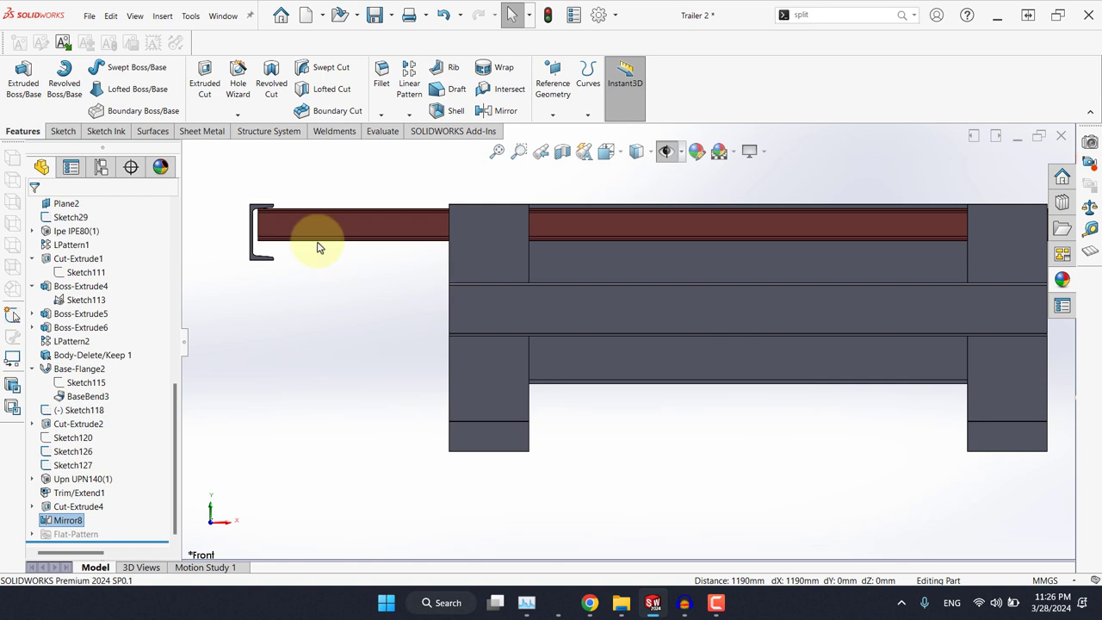
scroll(258, 207, "down", 3)
scroll(376, 246, "up", 2)
scroll(460, 270, "down", 5)
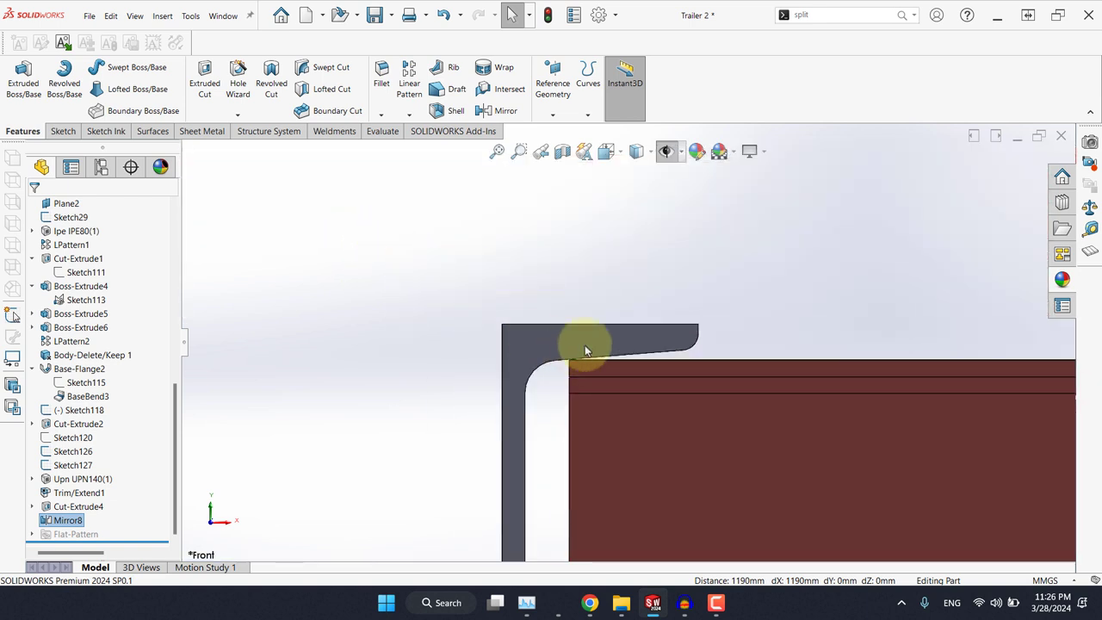
scroll(585, 371, "down", 2)
scroll(614, 374, "up", 6)
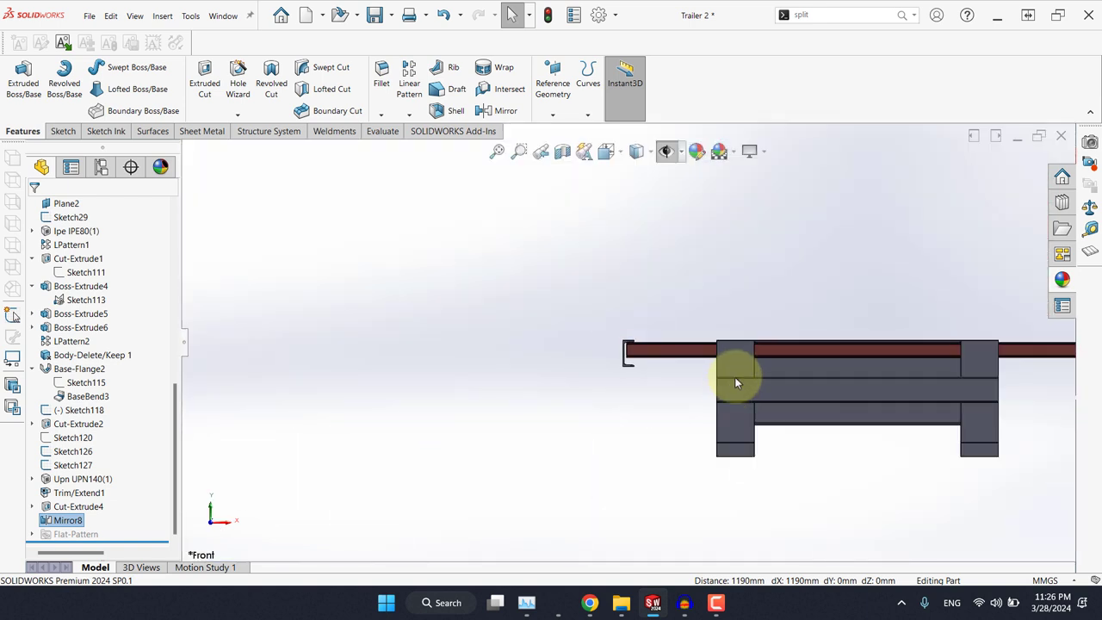
middle_click_drag(742, 369, 651, 412)
Step: Run Interference Detection on the whole Trailer 2 part and close the check
left_click(425, 275)
left_click(492, 156)
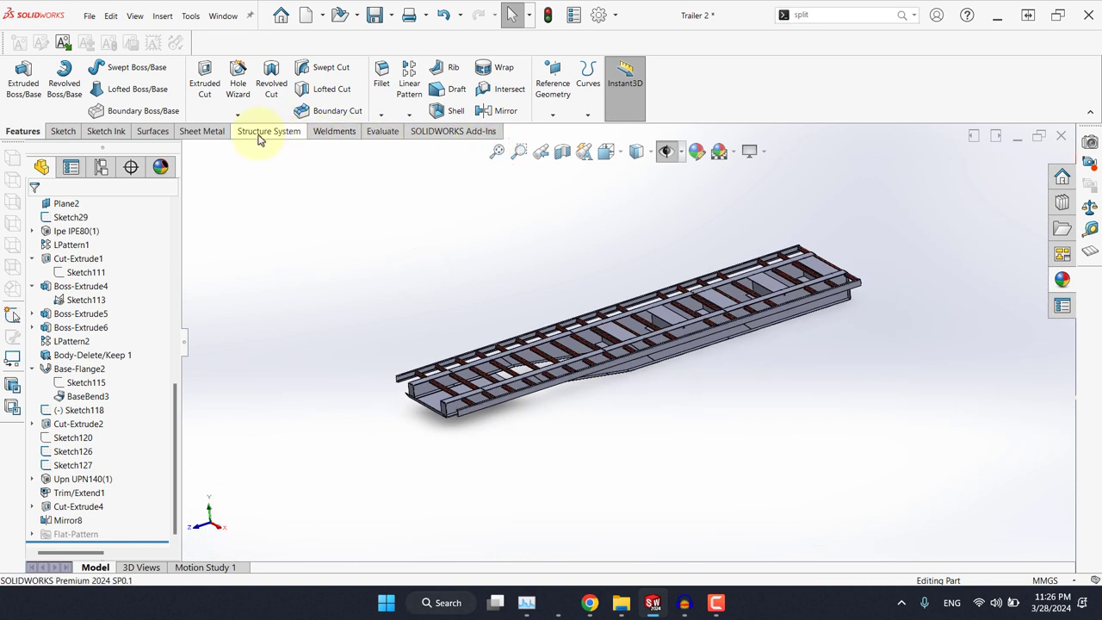
left_click(381, 132)
left_click(62, 85)
left_click(98, 289)
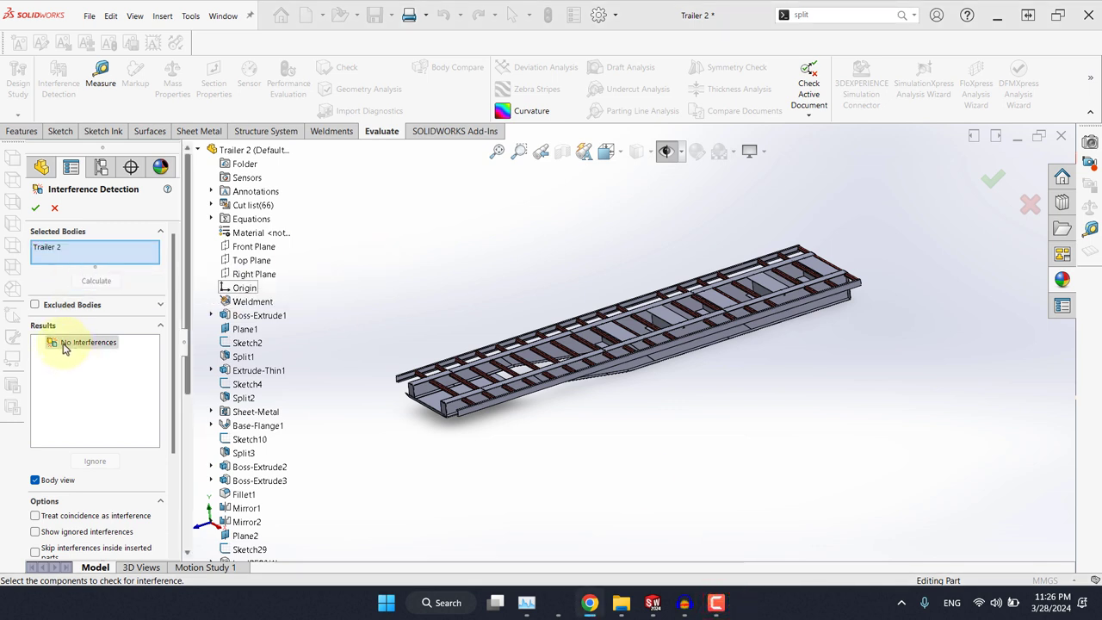
left_click(35, 209)
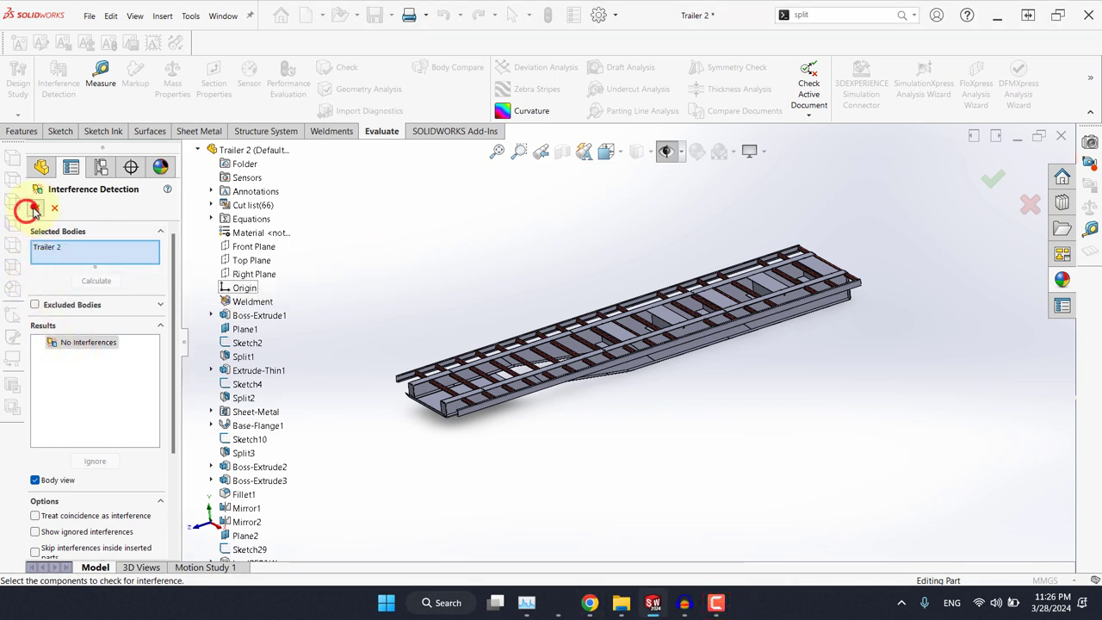
Step: Remove all appearances from the Trailer 2 part
left_click(448, 264)
middle_click_drag(738, 305, 469, 312)
scroll(469, 313, "down", 5)
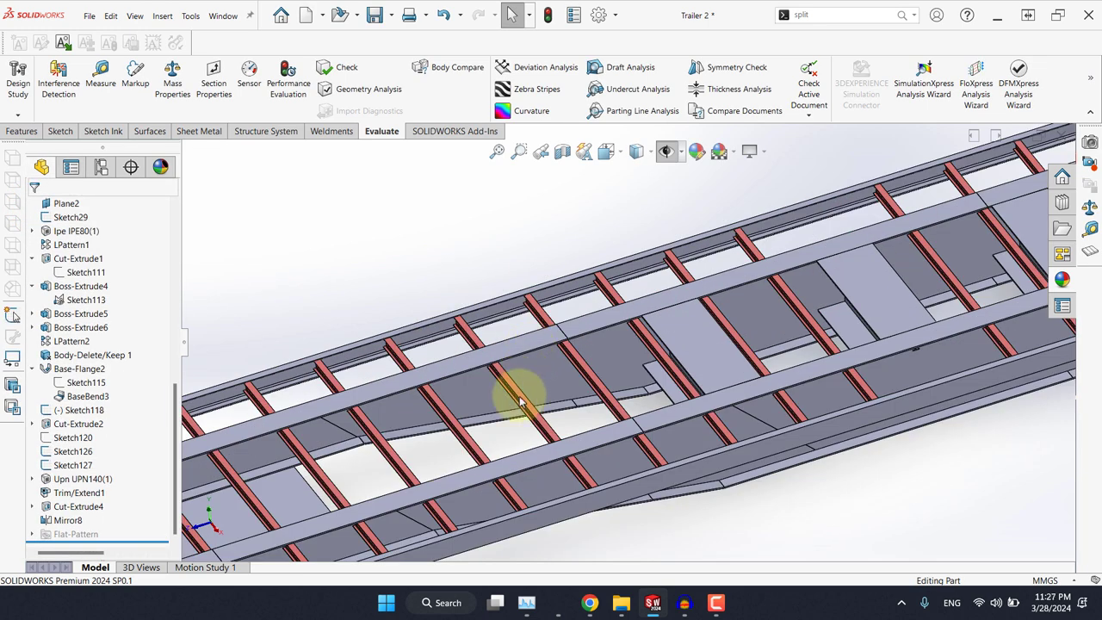
scroll(413, 374, "up", 2)
scroll(68, 289, "up", 10)
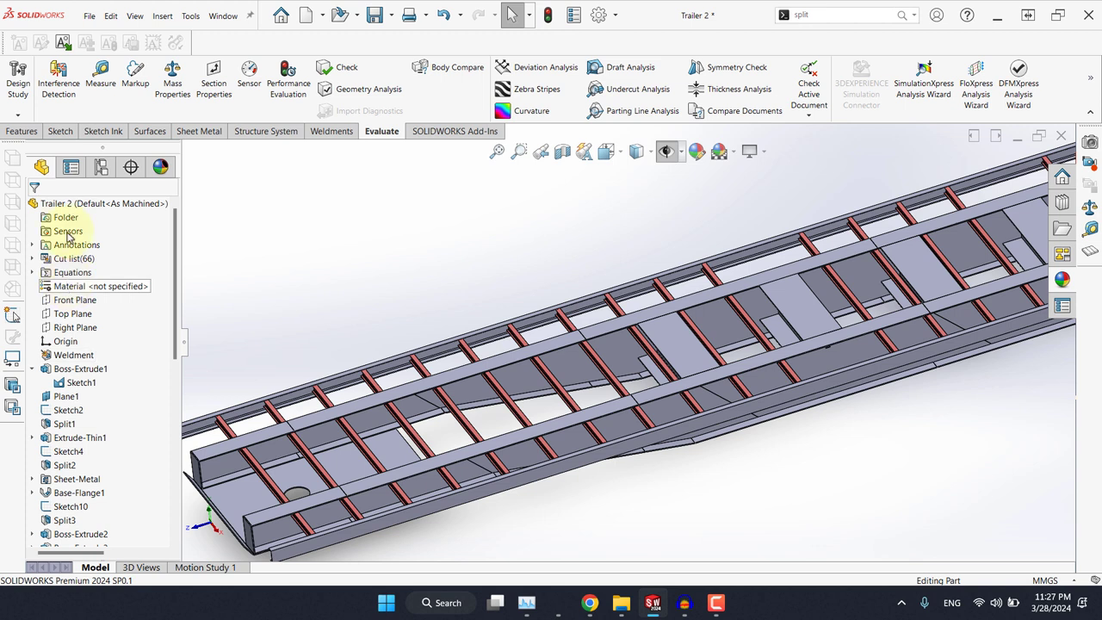
right_click(120, 207)
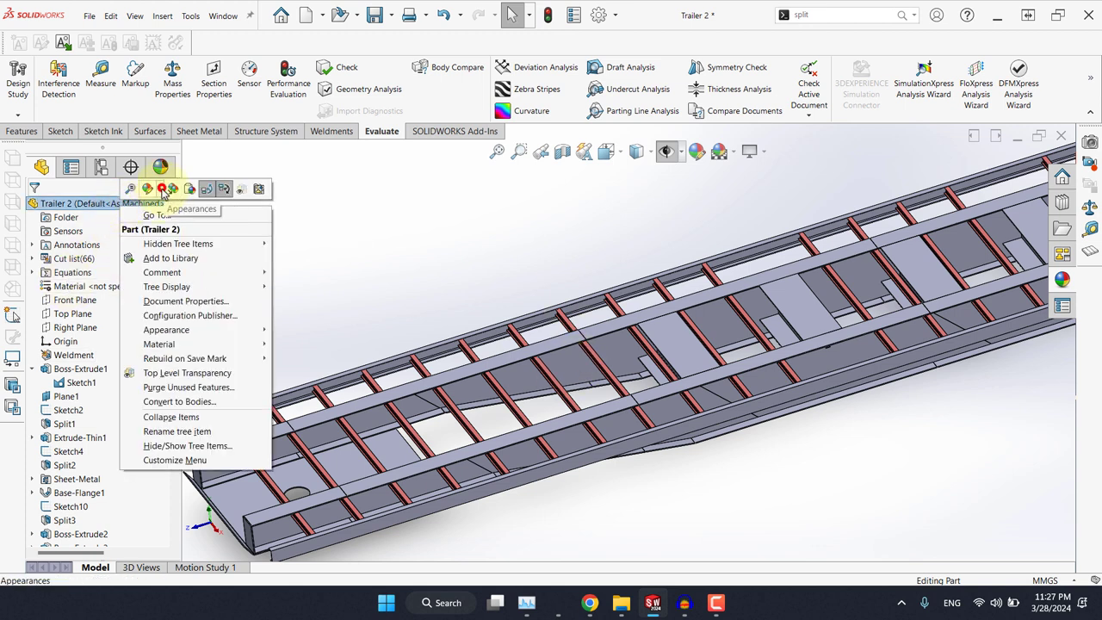
left_click(162, 192)
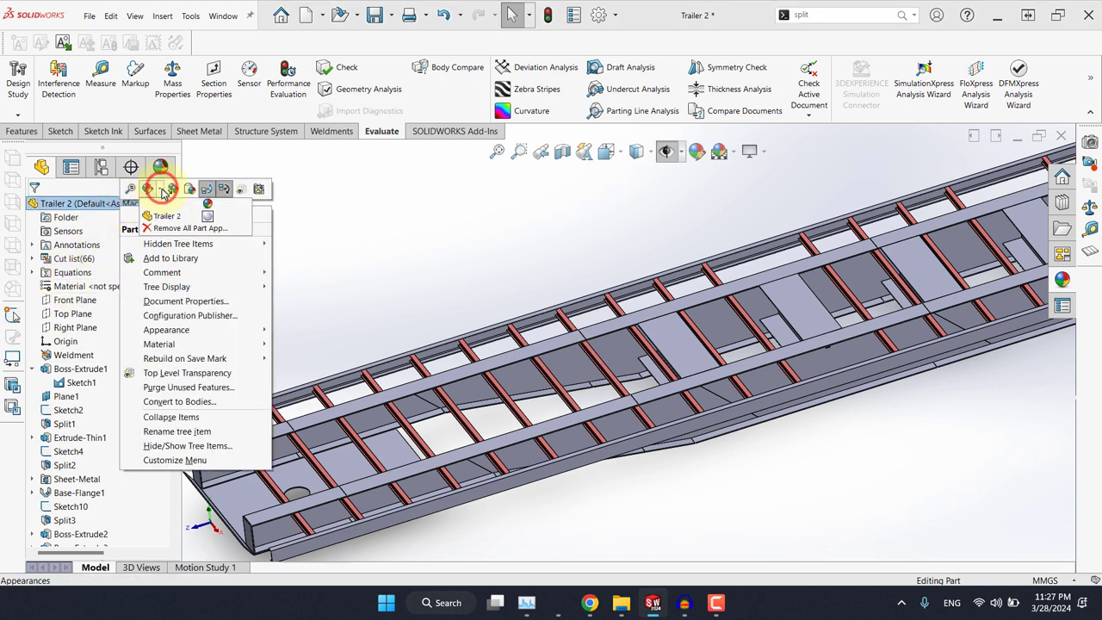
left_click(181, 228)
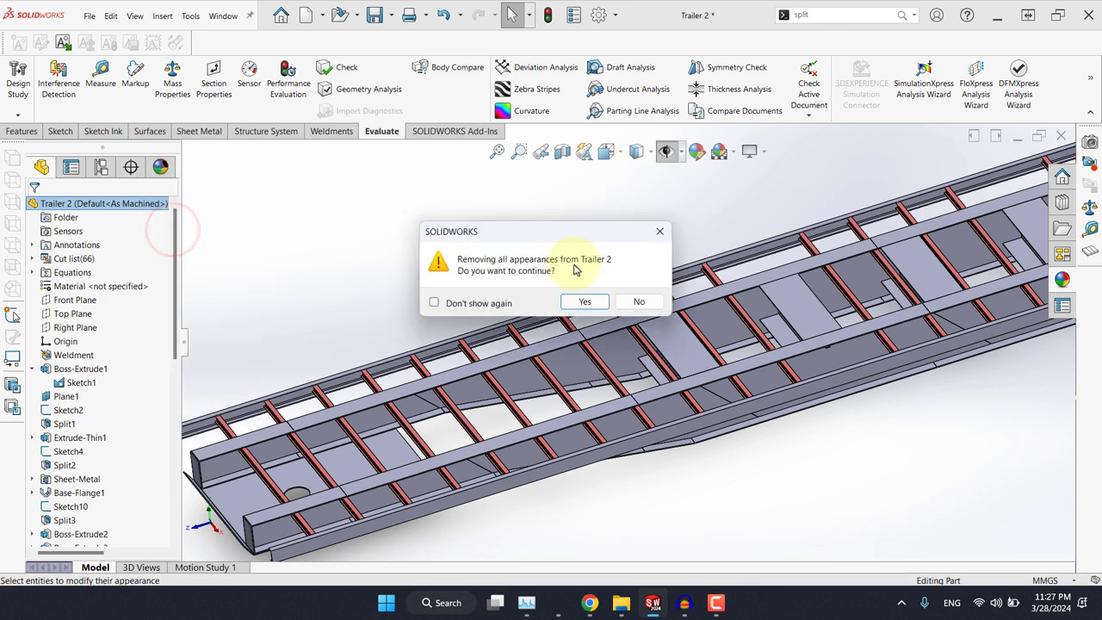
left_click(586, 301)
left_click(450, 248)
Step: Expand the Cut list, collapse its open item folders, and open Cut-List-Item1
scroll(543, 289, "up", 2)
mouse_move(558, 282)
middle_mouse_down()
mouse_move(534, 261)
mouse_move(531, 295)
mouse_move(544, 296)
middle_mouse_up()
left_click(33, 258)
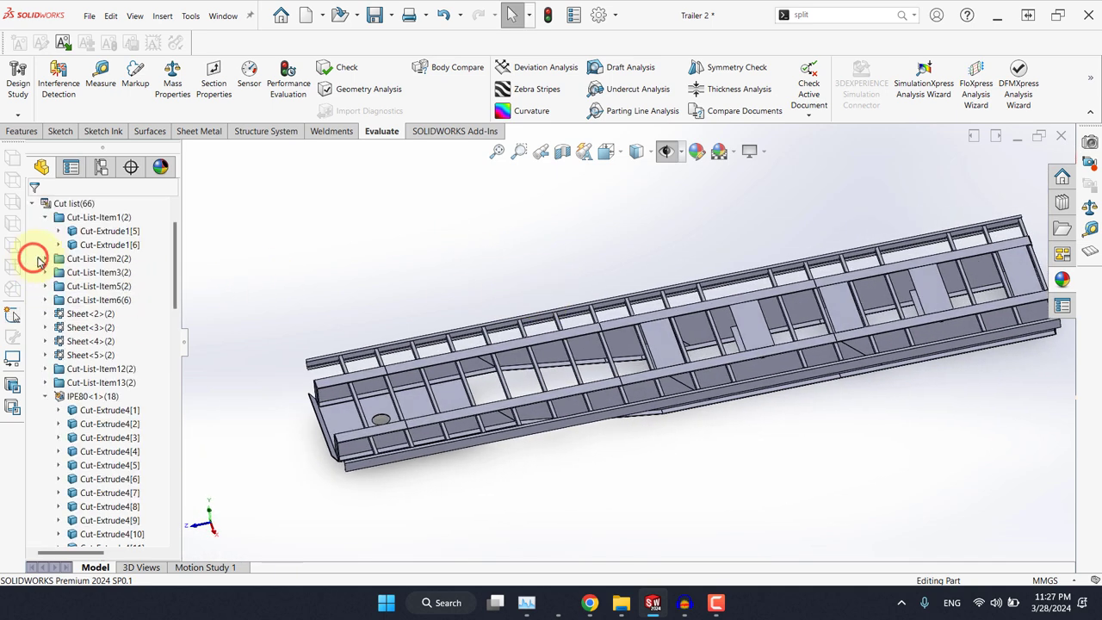
left_click(45, 217)
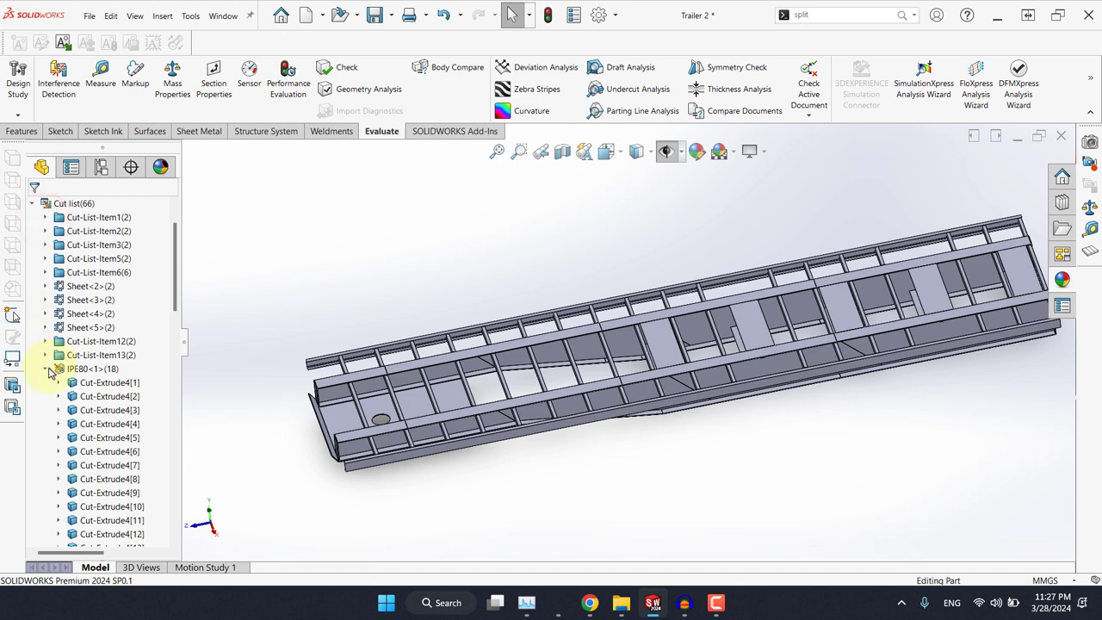
left_click(50, 368)
left_click(47, 451)
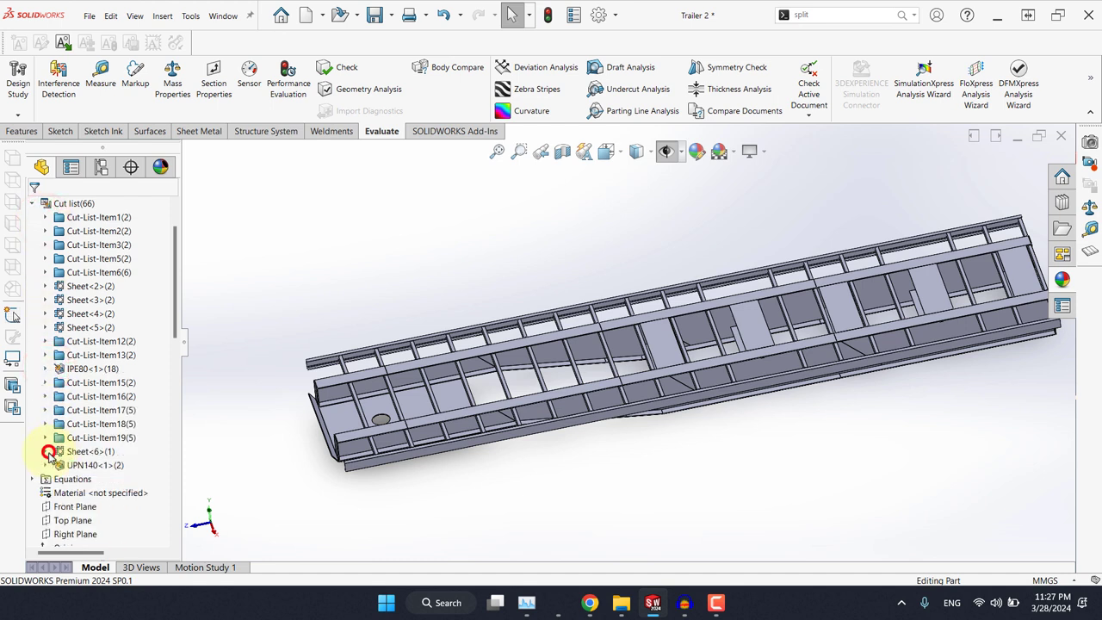
scroll(308, 360, "up", 2)
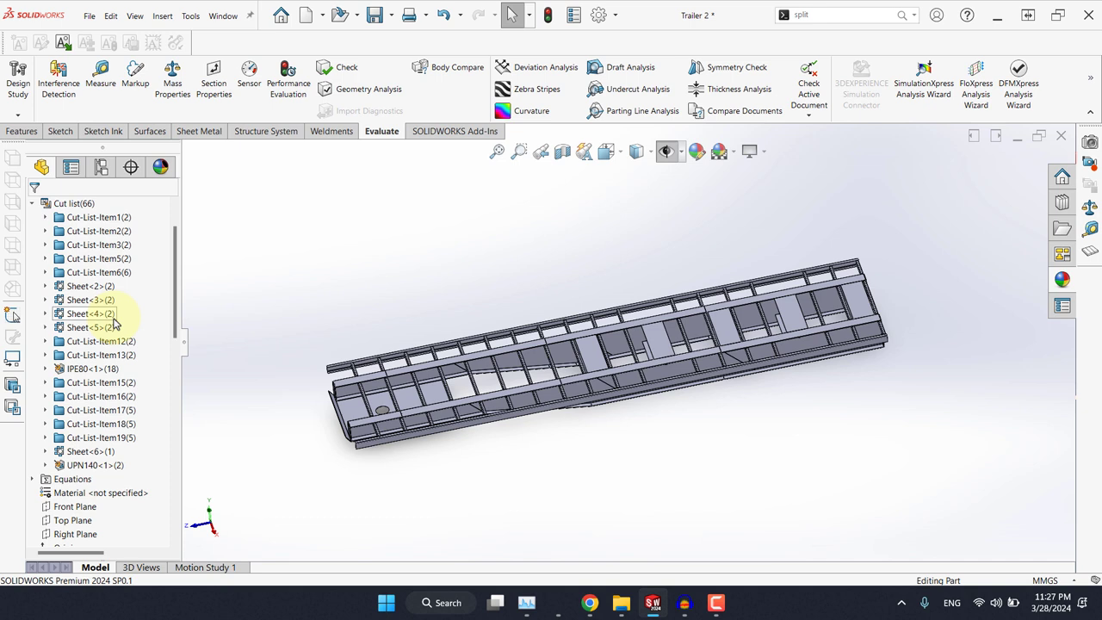
scroll(113, 310, "up", 1)
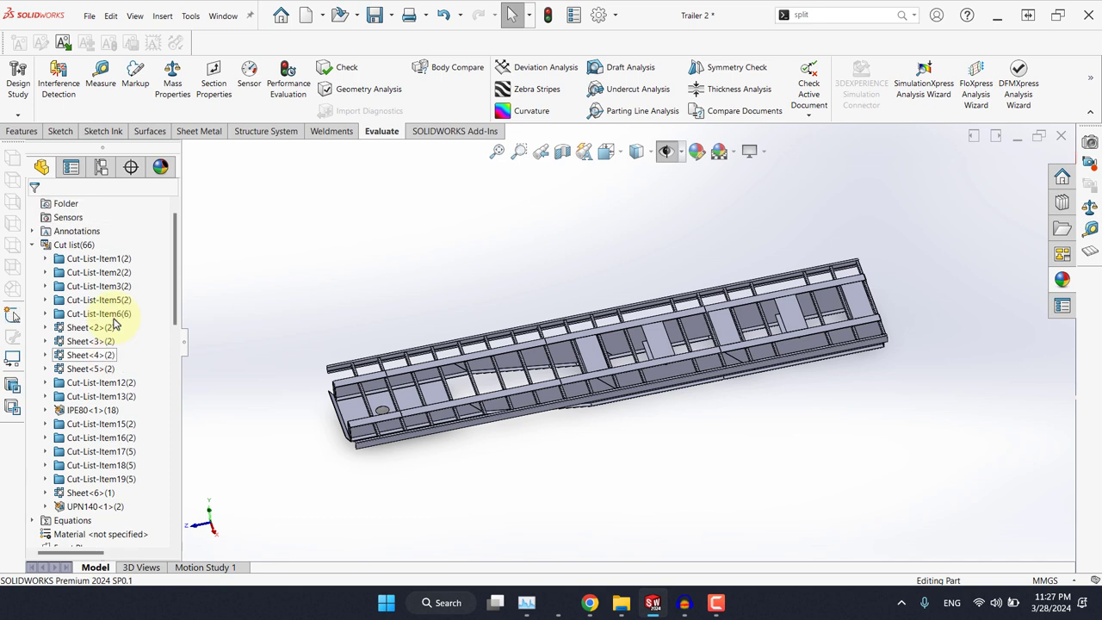
left_click(47, 258)
left_click(105, 272)
left_click(109, 286, "ctrl")
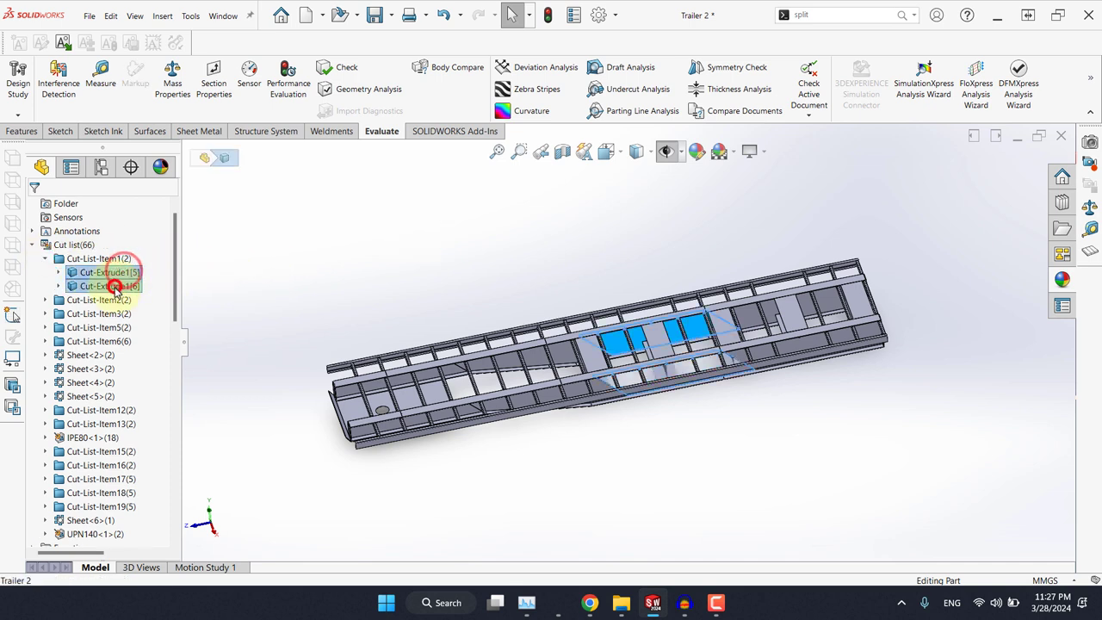
left_click(179, 271)
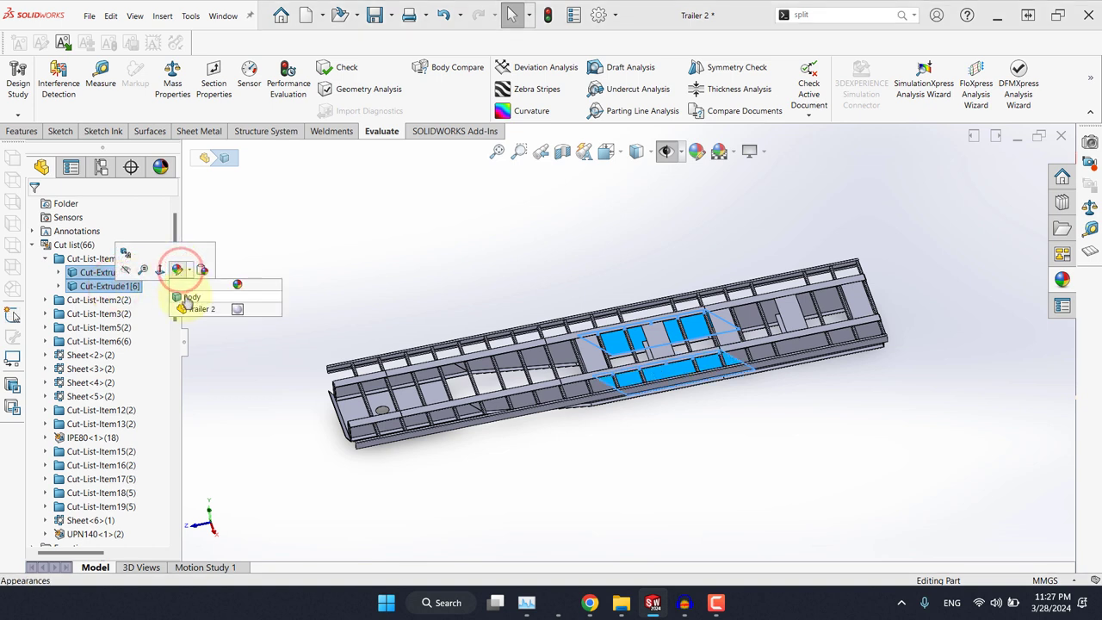
left_click(284, 210)
Step: Show the display pane and colour both Cut-List-Item1 bodies, Cut-Extrude1[5] and Cut-Extrude1[6], light pink
left_click_drag(184, 221, 199, 221)
left_click(195, 169)
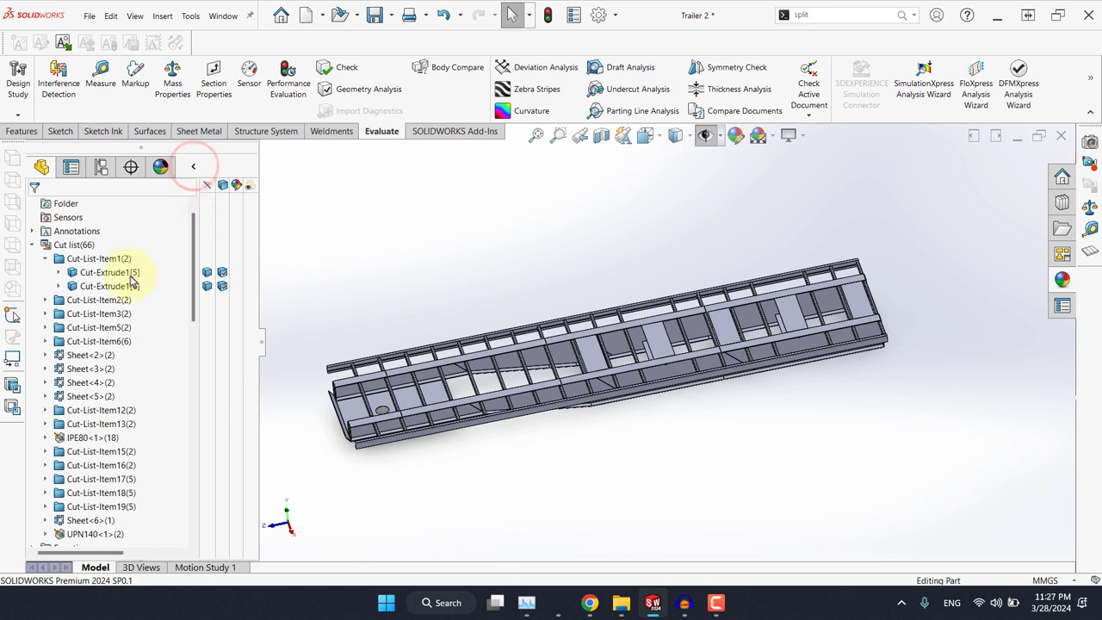
left_click(238, 274)
left_click(258, 277)
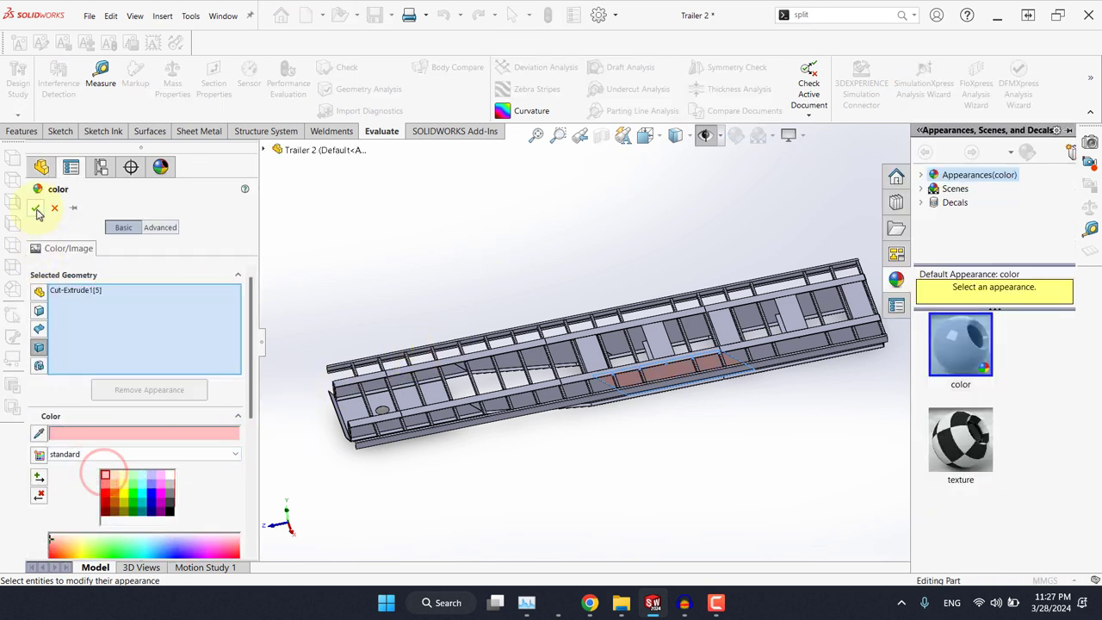
left_click(35, 208)
left_click(385, 259)
left_click(129, 287)
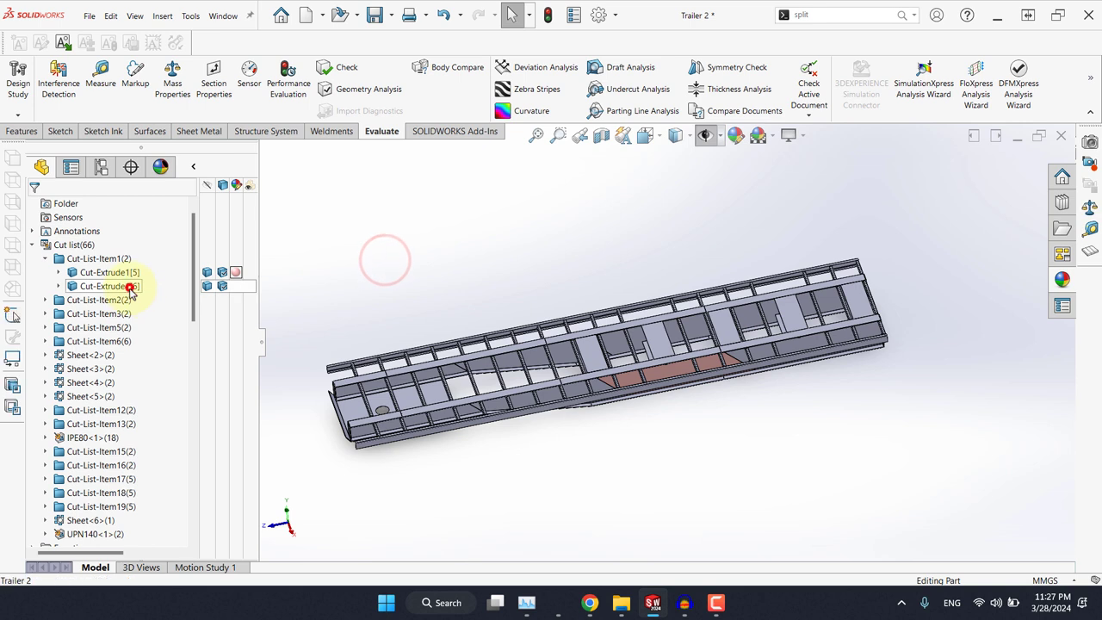
left_click(222, 275)
left_click(396, 249)
left_click(46, 258)
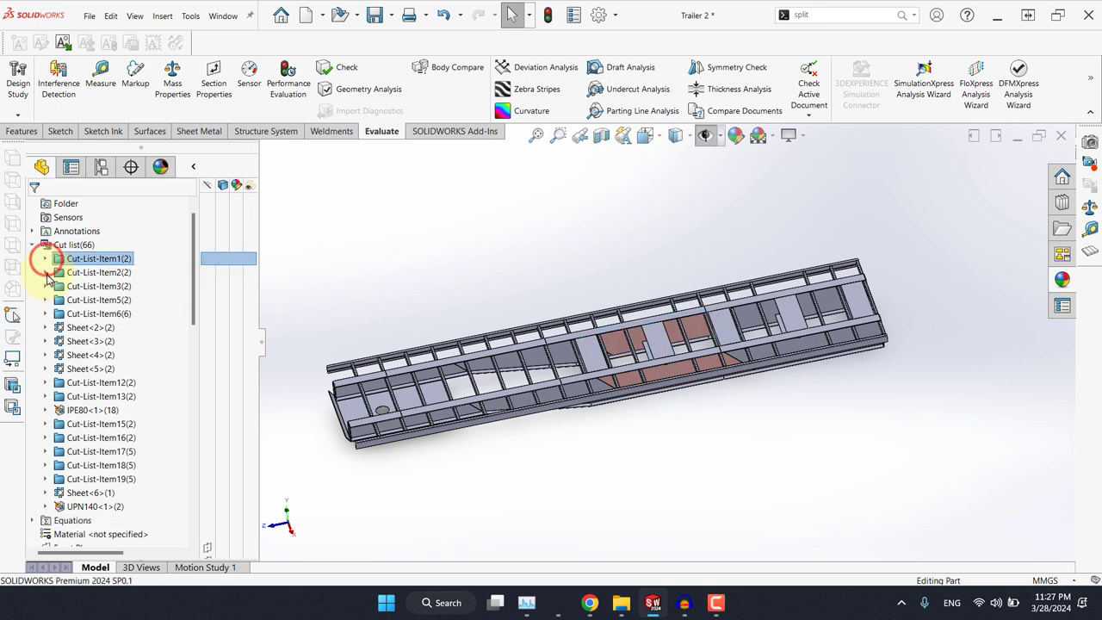
Step: Colour both Cut-List-Item2 bodies, Cut-Extrude1[8] and Cut-Extrude1[7], white
left_click(45, 272)
left_click(91, 286)
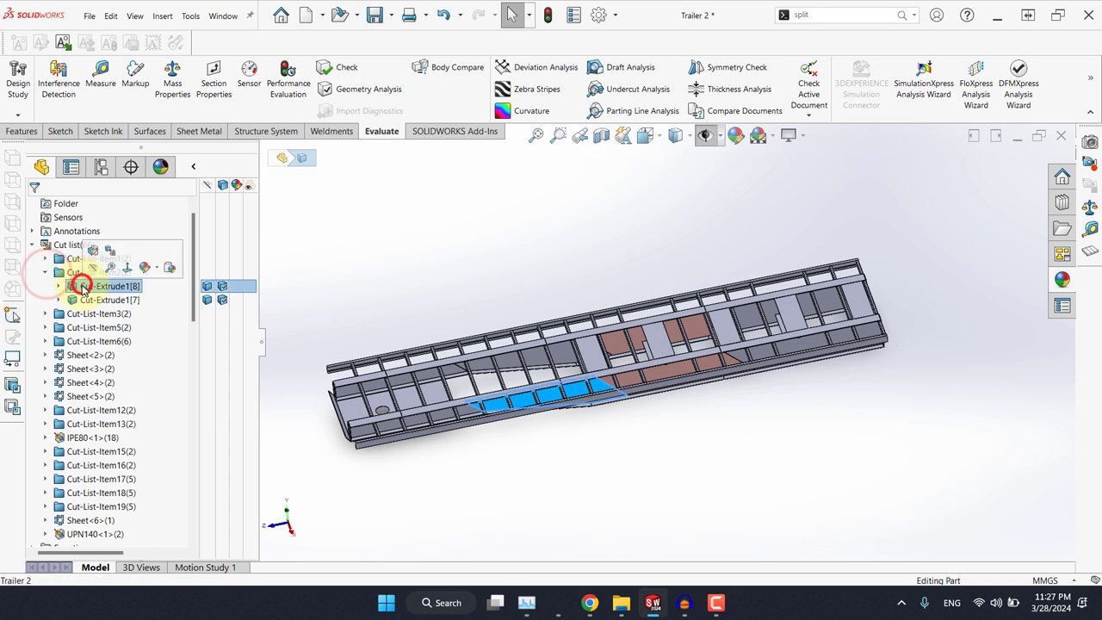
left_click(141, 269)
left_click(154, 292)
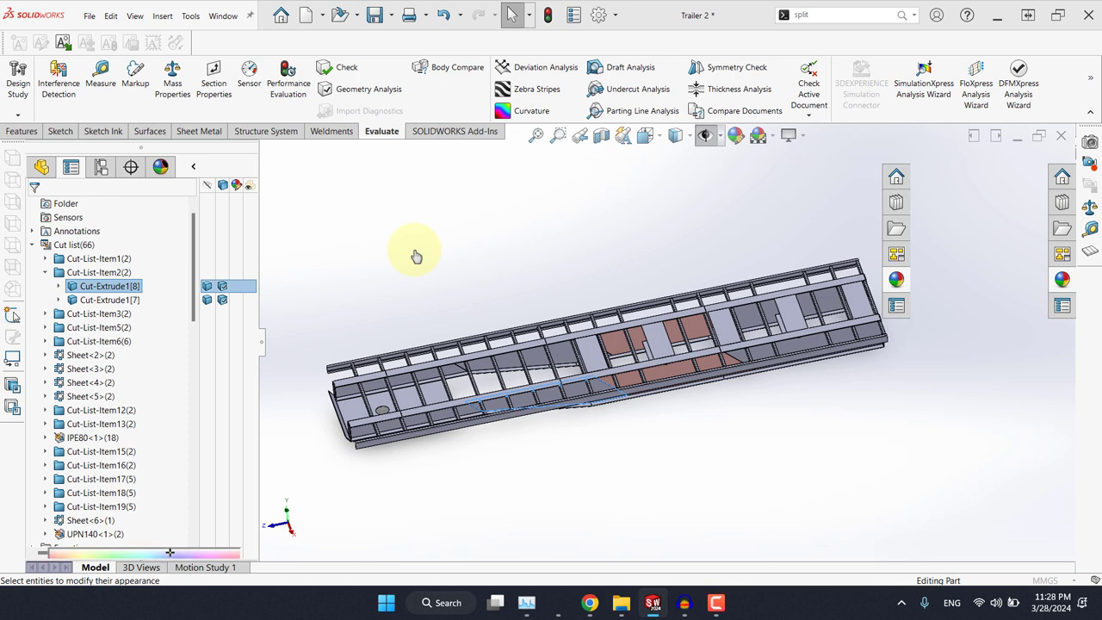
left_click(170, 475)
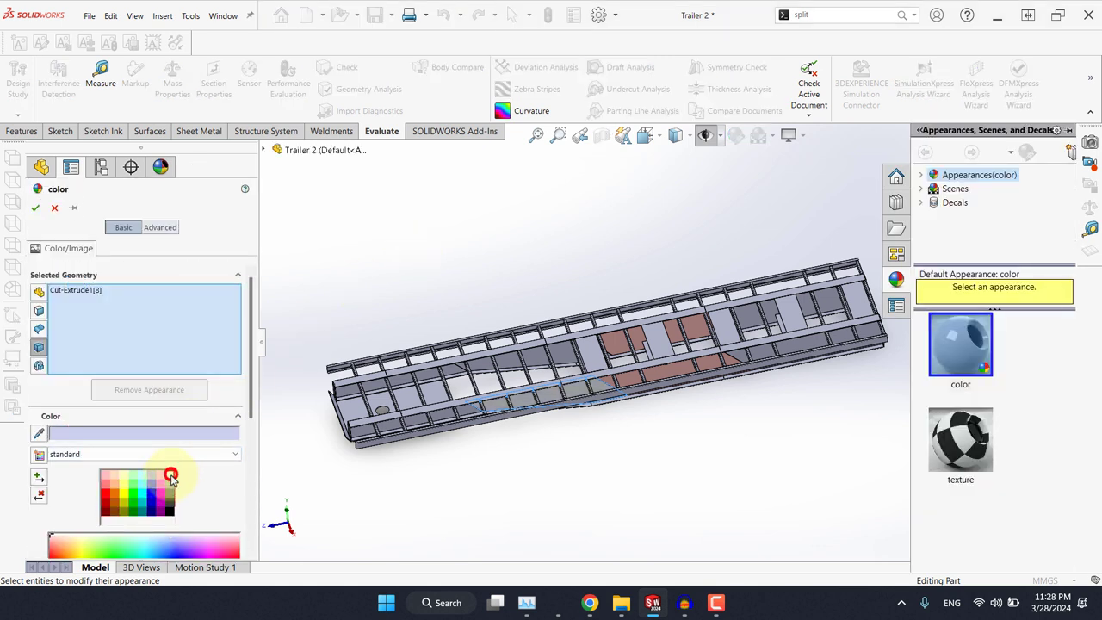
left_click(36, 212)
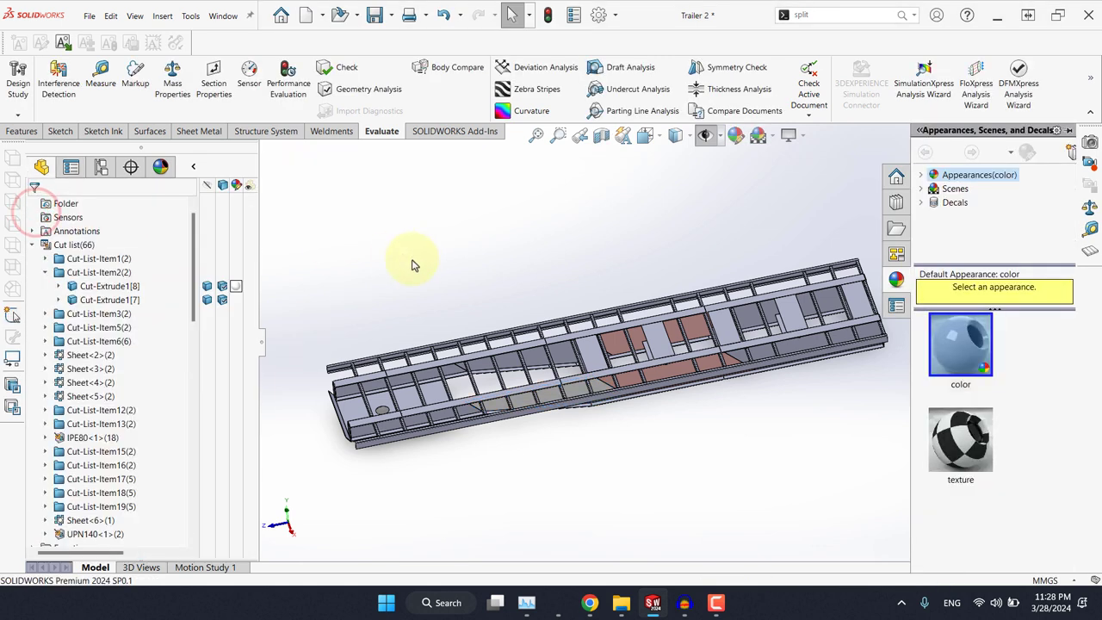
left_click(413, 259)
left_click(111, 299)
left_click(195, 286)
left_click(401, 268)
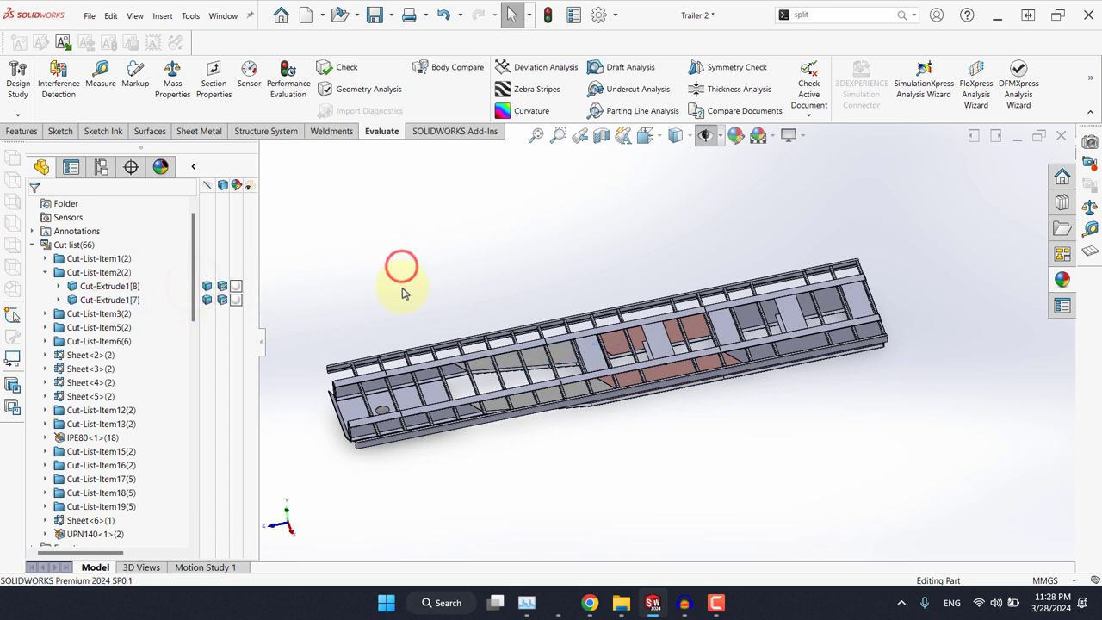
Step: Colour both Cut-List-Item3 bodies, Cut-Extrude1[9] and Cut-Extrude1[10], light orange
left_click(47, 315)
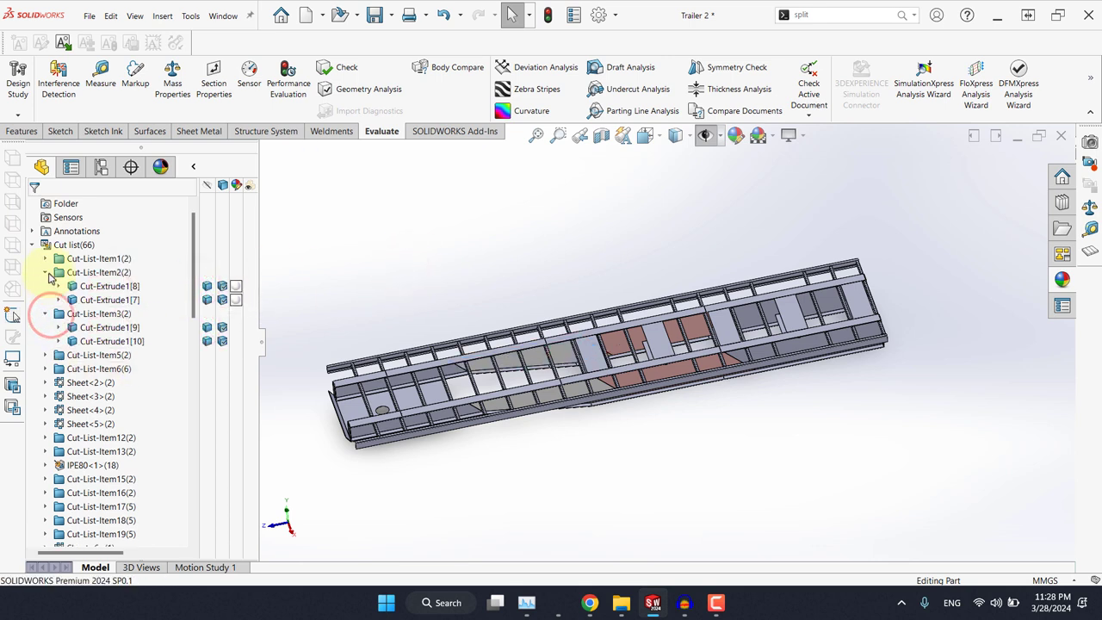
left_click(47, 273)
left_click(94, 299)
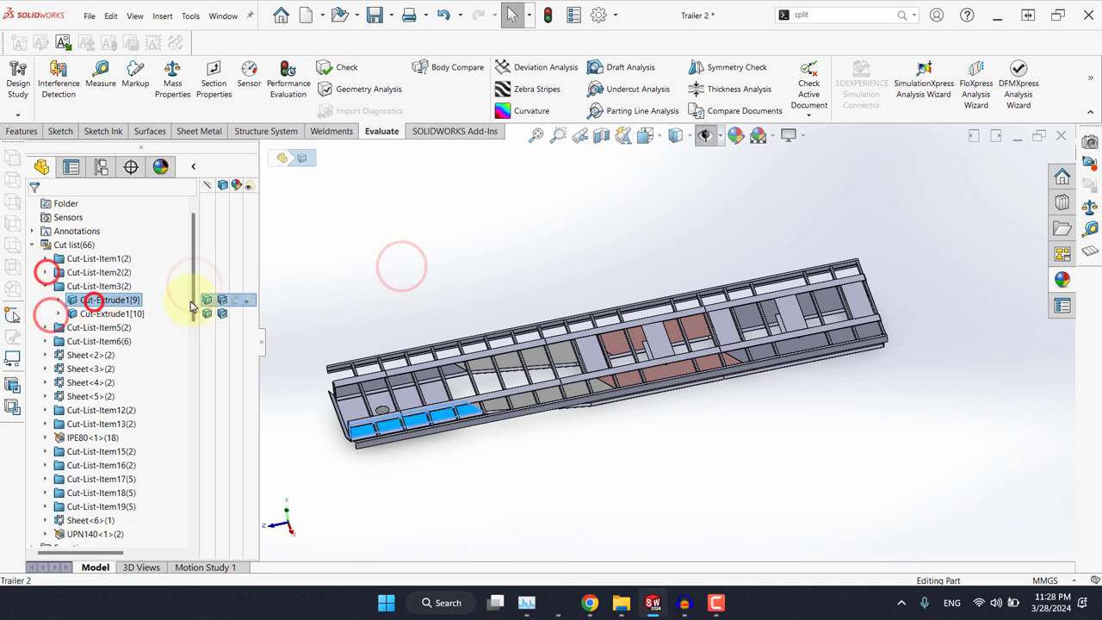
left_click(196, 283)
left_click(348, 257)
left_click(128, 298)
left_click(179, 281)
left_click(184, 309)
left_click(116, 475)
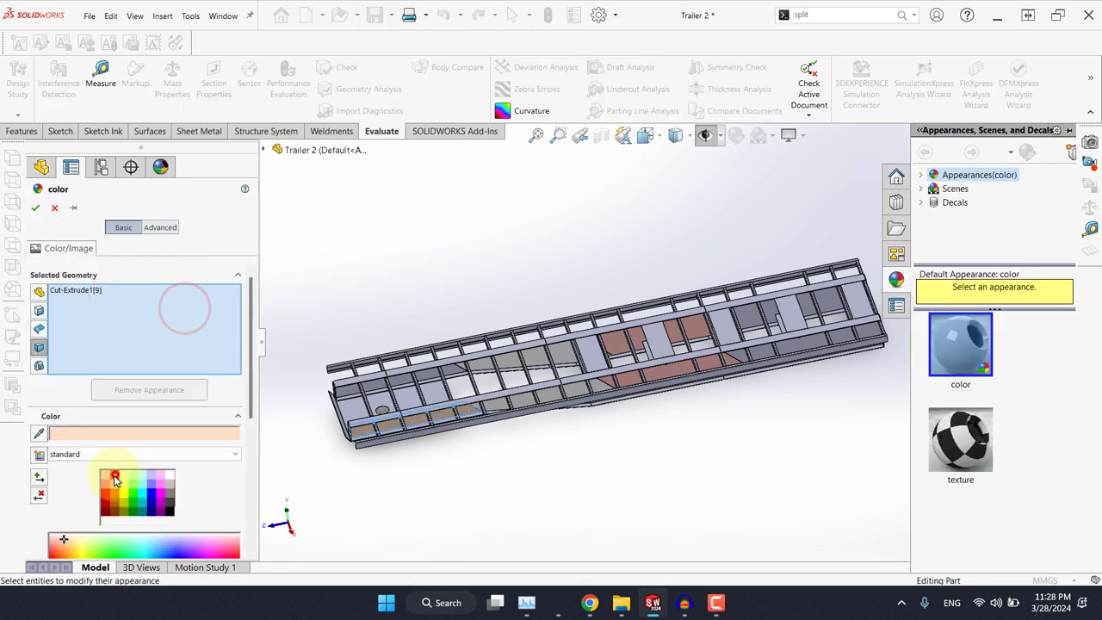
left_click(36, 207)
left_click(370, 268)
left_click(128, 315)
left_click(217, 297)
Step: Colour both Cut-List-Item5 bodies, Split2[1] and Mirror1[6], light magenta
left_click(44, 328)
left_click(93, 342)
left_click(157, 321)
left_click(162, 347)
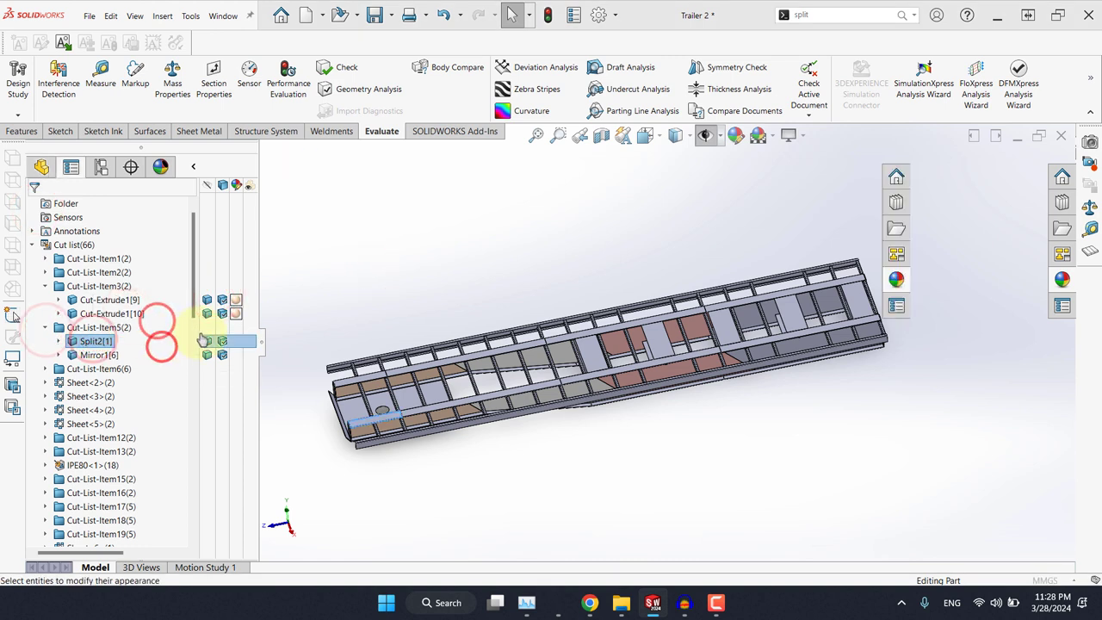
left_click(158, 470)
left_click(36, 207)
left_click(333, 261)
left_click(108, 355)
left_click(199, 339)
Step: Colour all six Cut-List-Item6 bodies, from Split2[2] to Mirror1[8], blue
left_click(46, 370)
left_click(93, 382)
left_click(371, 275)
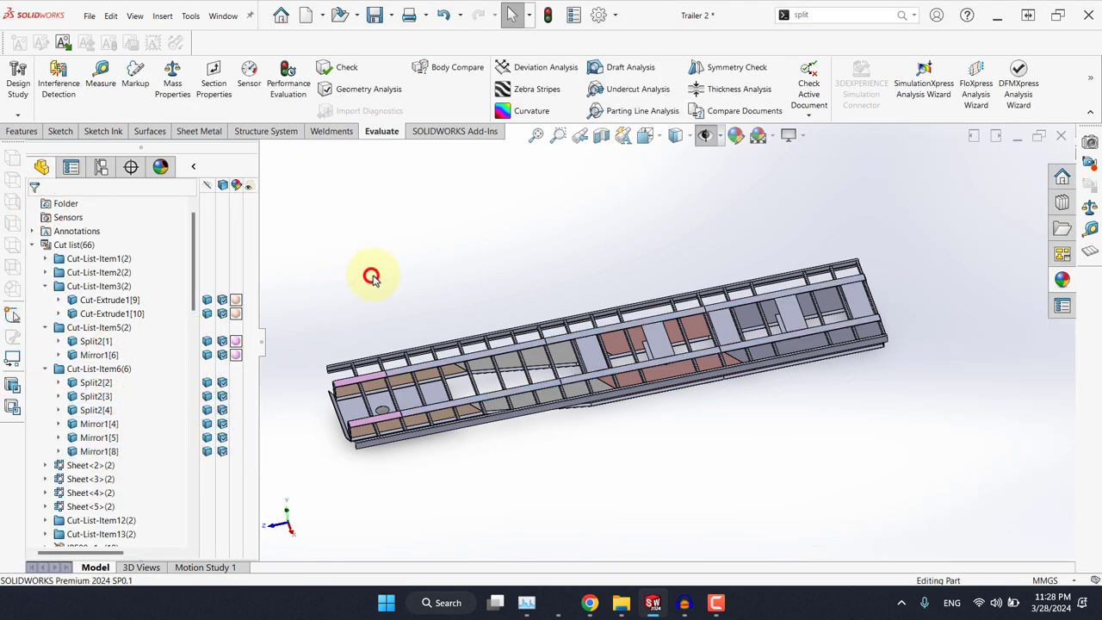
left_click(95, 382)
left_click(94, 451, "shift")
left_click(158, 437)
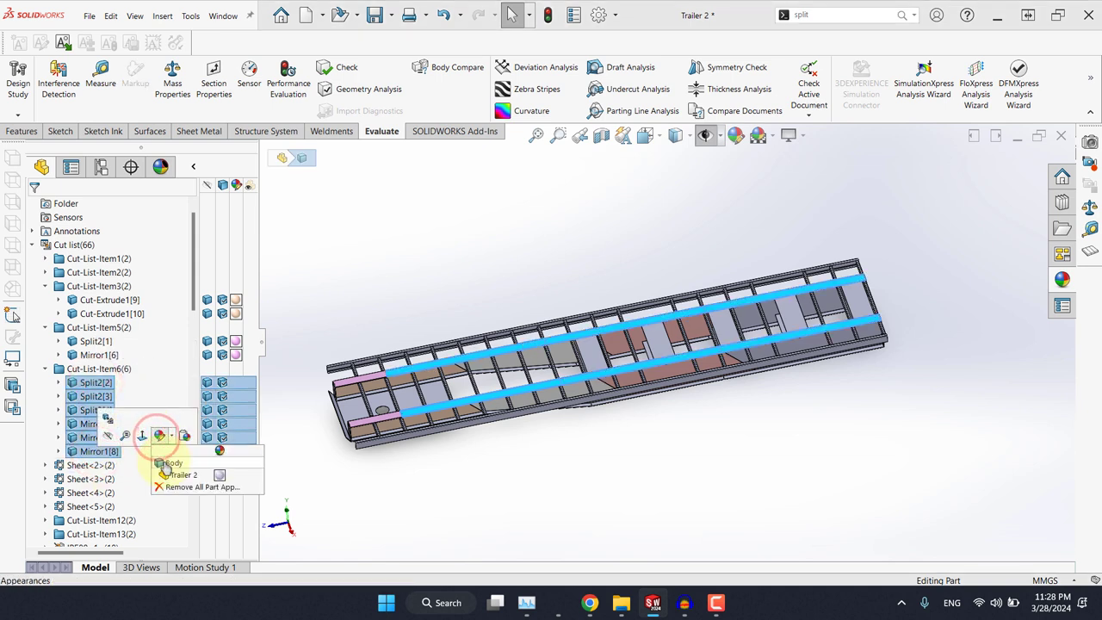
left_click(164, 461)
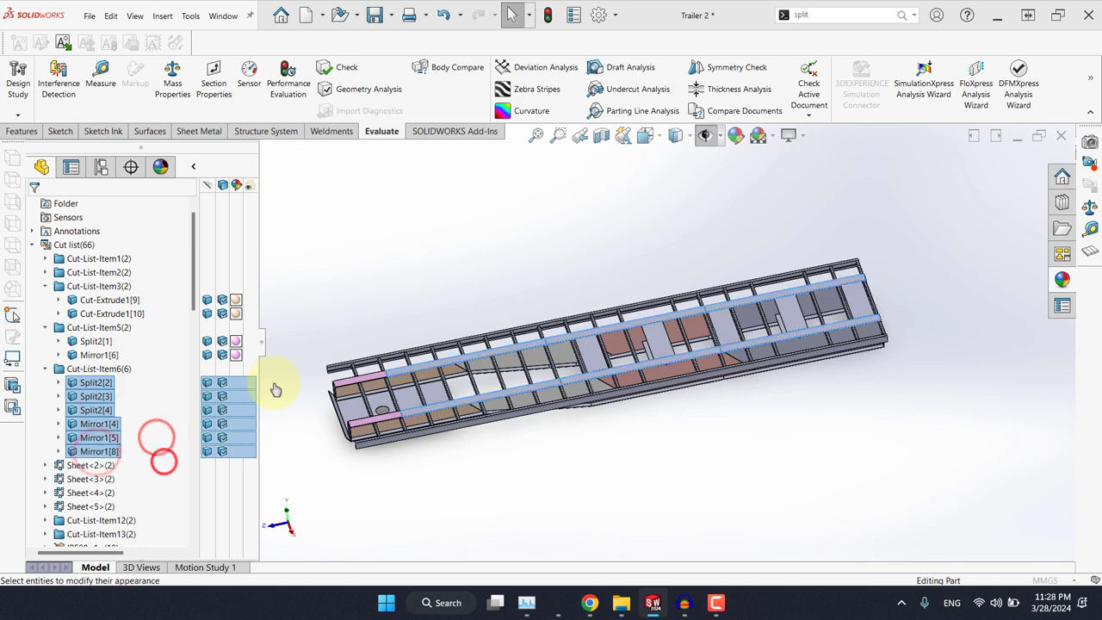
left_click(151, 482)
left_click(35, 207)
Step: Collapse the finished item folders and colour both Sheet<2> bodies, Split3[1] and Mirror2[1], yellow
left_click(45, 286)
left_click(45, 300)
left_click(46, 314)
left_click(46, 327)
left_click(86, 342)
left_click(86, 351, "shift")
left_click(147, 334)
left_click(158, 364)
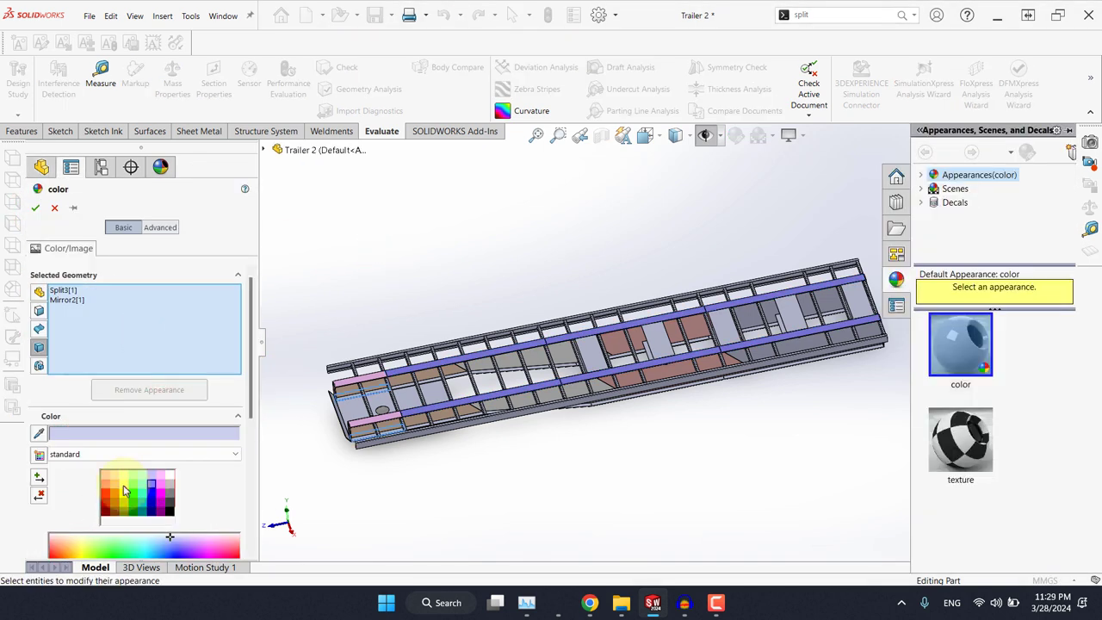
left_click(34, 210)
Step: Colour both Sheet<3> bodies, Split3[2] and Mirror2[2], green
left_click(45, 326)
left_click(46, 340)
left_click(75, 354)
left_click(84, 364, "ctrl")
left_click(145, 349)
left_click(160, 375)
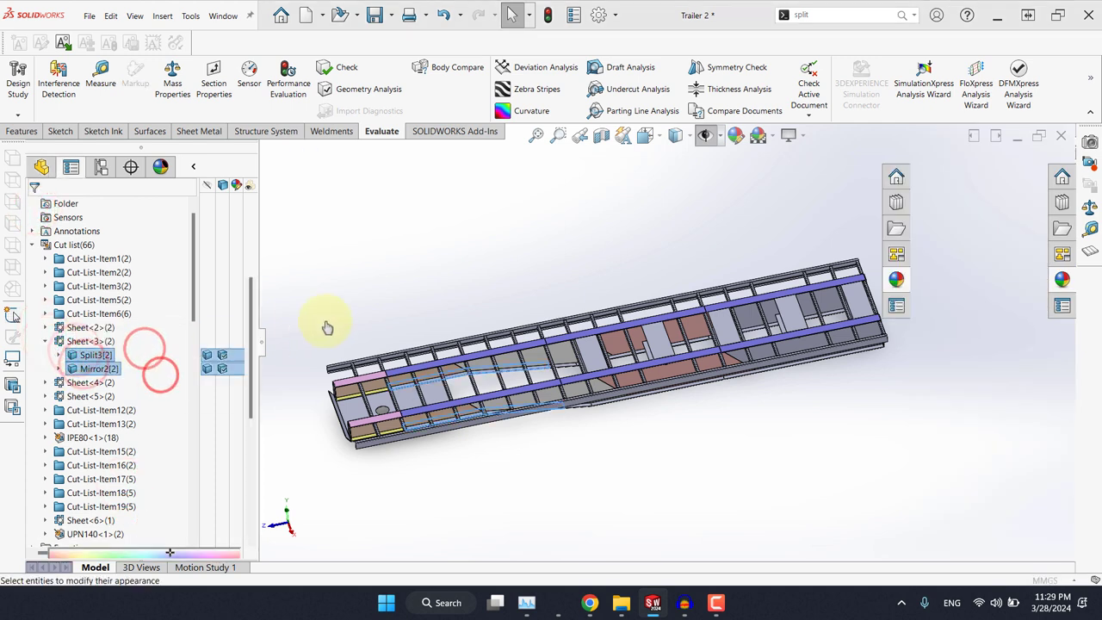
left_click(133, 485)
left_click(37, 207)
Step: Colour both Sheet<4> bodies, Split3[3] and Mirror2[3], cyan
left_click(46, 382)
left_click(77, 397)
left_click(82, 406, "ctrl")
left_click(136, 386)
left_click(157, 417)
left_click(142, 484)
left_click(36, 208)
Step: Colour both Sheet<5> bodies, Split3[4] and Mirror2[4], grey
scroll(49, 381, "down", 1)
left_click(49, 382)
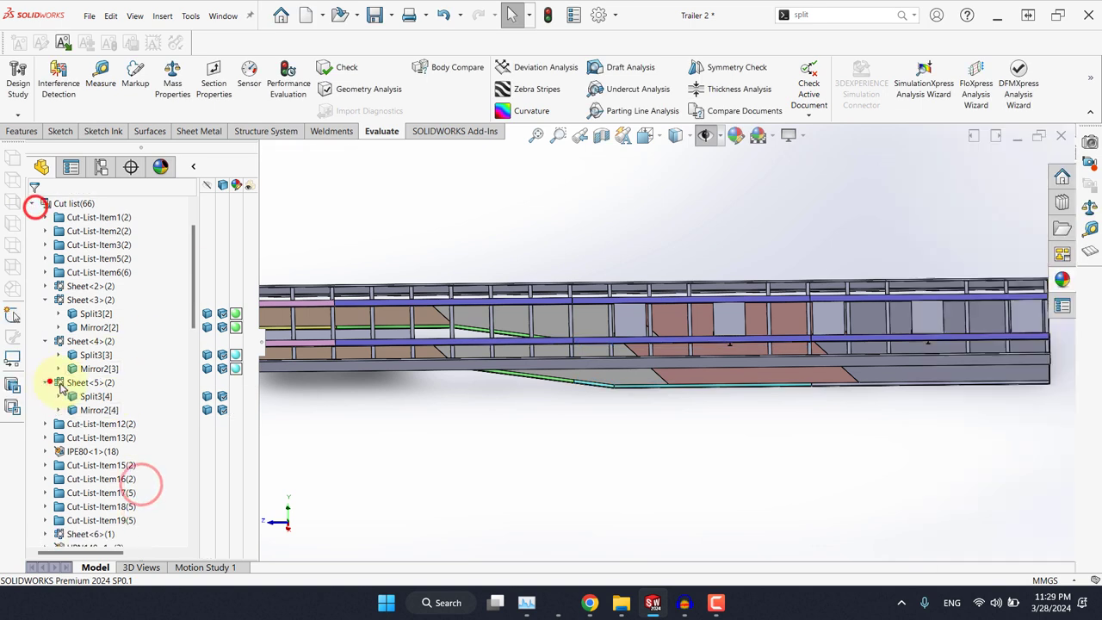
left_click(85, 398)
left_click(87, 409, "ctrl")
left_click(147, 388)
left_click(152, 416)
left_click(169, 492)
left_click(33, 210)
Step: Colour the Cut-List-Item12 bodies, Boss-Extrude2 and Mirror1[9], light red
scroll(594, 404, "up", 4)
middle_click_drag(594, 405, 515, 466)
scroll(66, 359, "down", 2)
left_click(46, 340)
left_click(86, 353)
left_click(92, 368, "ctrl")
left_click(151, 346)
left_click(166, 375)
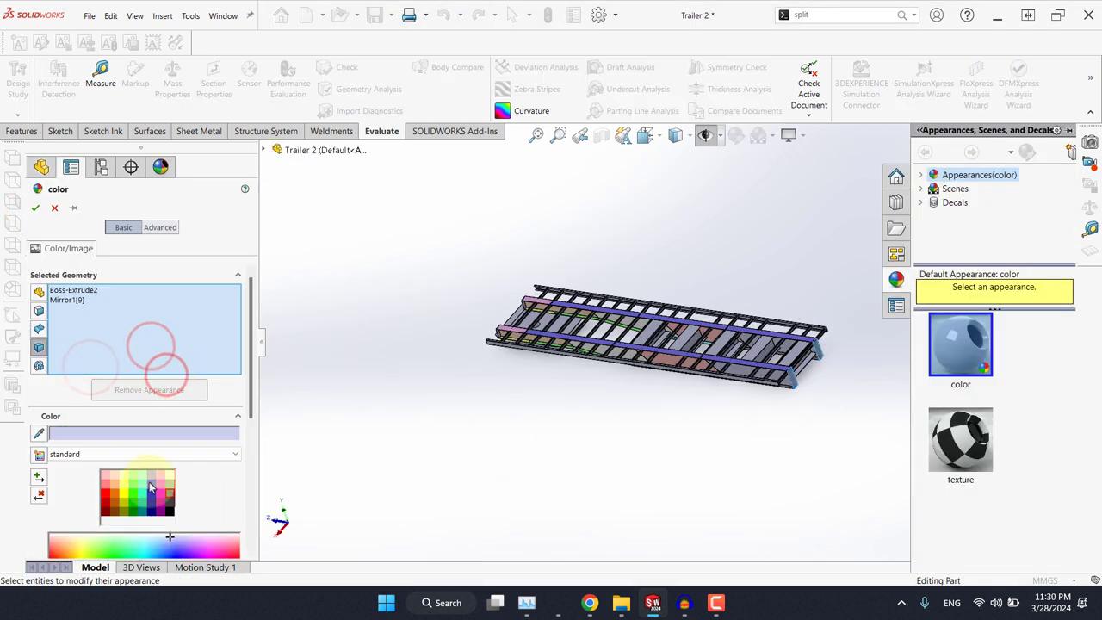
left_click(105, 486)
left_click(38, 209)
Step: Colour the Cut-List-Item13 bodies, Boss-Extrude3 and Mirror1[2], blue
left_click(46, 381)
left_click(77, 396)
left_click(78, 407, "ctrl")
left_click(140, 385)
left_click(155, 412)
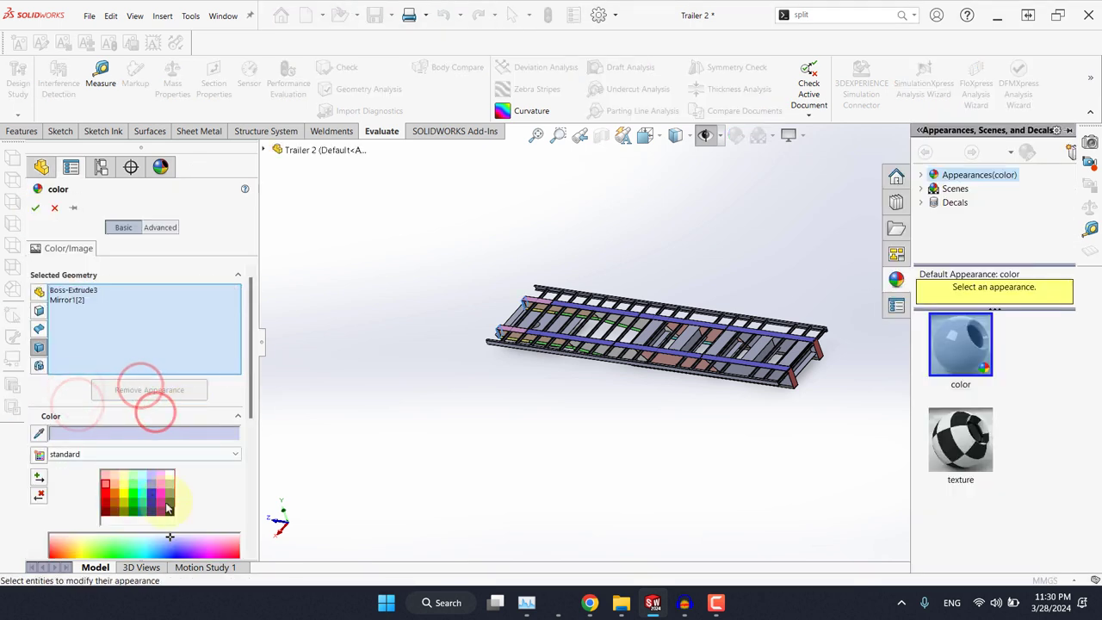
left_click(37, 209)
Step: Colour all 18 IPE80 cross beam bodies, Cut-Extrude4[1] to Cut-Extrude4[18], orange
left_click(45, 423)
left_click(91, 300)
scroll(92, 327, "down", 1)
left_click(98, 488, "shift")
left_click(155, 466)
left_click(168, 495)
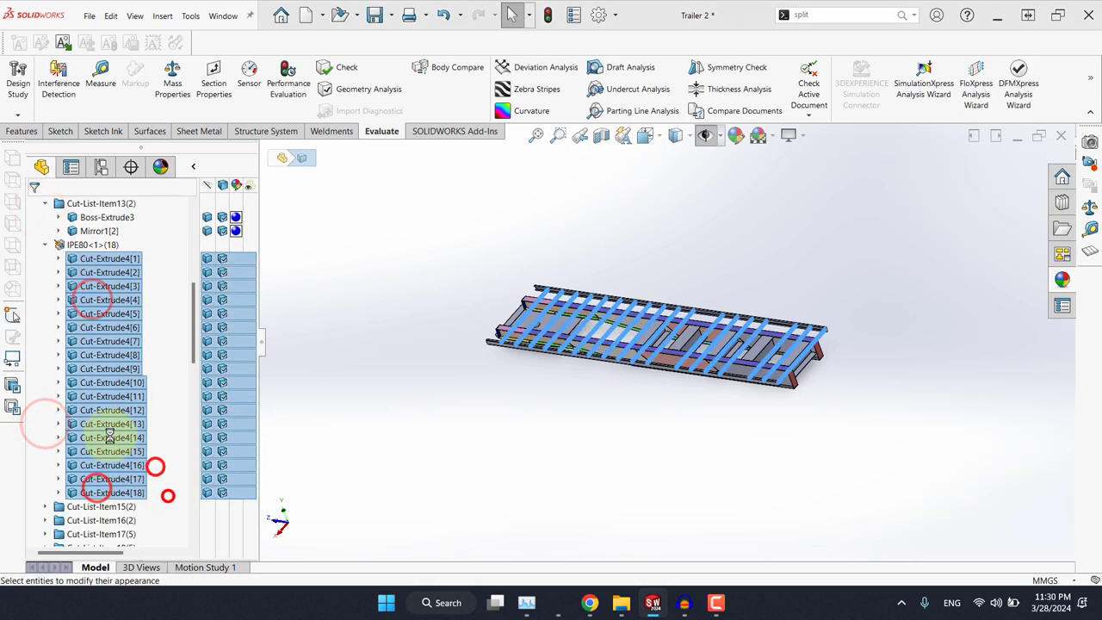
left_click(114, 490)
scroll(538, 392, "down", 5)
left_click(32, 207)
Step: Colour both Cut-List-Item15 bodies, Cut-Extrude1[1] and Cut-Extrude1[2], cyan
scroll(148, 383, "down", 3)
left_click(49, 382)
left_click(93, 396)
left_click(93, 410, "ctrl")
scroll(301, 358, "up", 5)
right_click(119, 398)
left_click(102, 397)
left_click(102, 411, "ctrl")
left_click(166, 393)
left_click(171, 420)
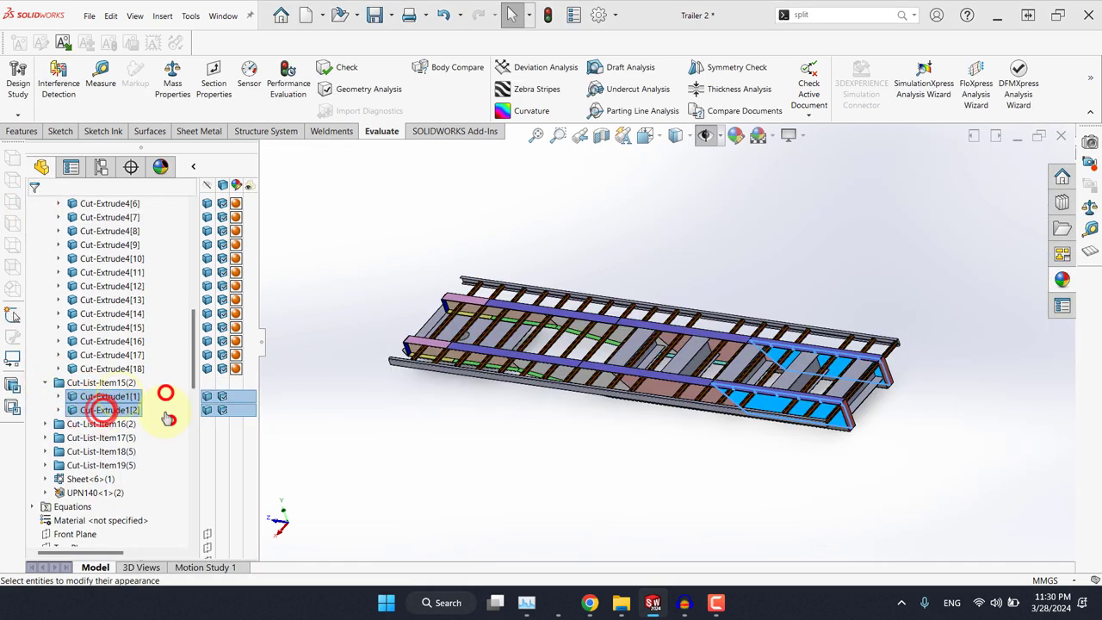
left_click(140, 492)
left_click(37, 210)
Step: Colour both Cut-List-Item16 bodies, Cut-Extrude1[3] and Cut-Extrude1[4], yellow
left_click(49, 421)
left_click(83, 438)
left_click(87, 451, "ctrl")
left_click(147, 434)
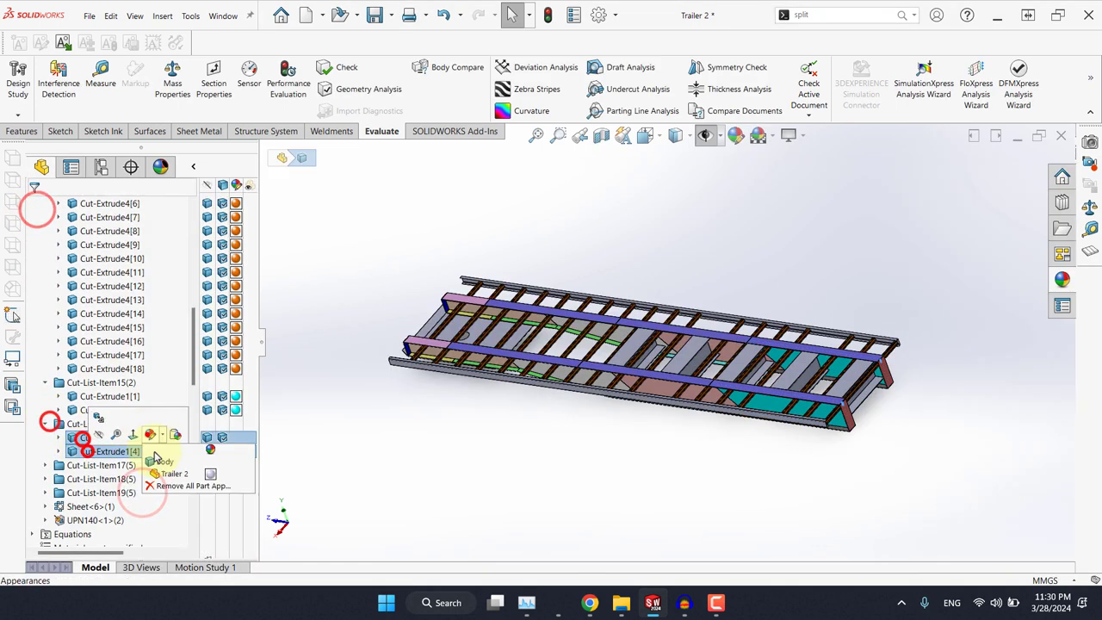
left_click(156, 460)
scroll(836, 408, "down", 6)
middle_click_drag(777, 352, 750, 349)
left_click(125, 492)
left_click(36, 208)
Step: Colour the five Cut-List-Item17 bodies, Boss-Extrude4 and LPattern2[9] to LPattern2[12], olive
left_click(46, 423)
left_click(91, 440)
left_click(88, 490, "shift")
left_click(147, 470)
left_click(158, 497)
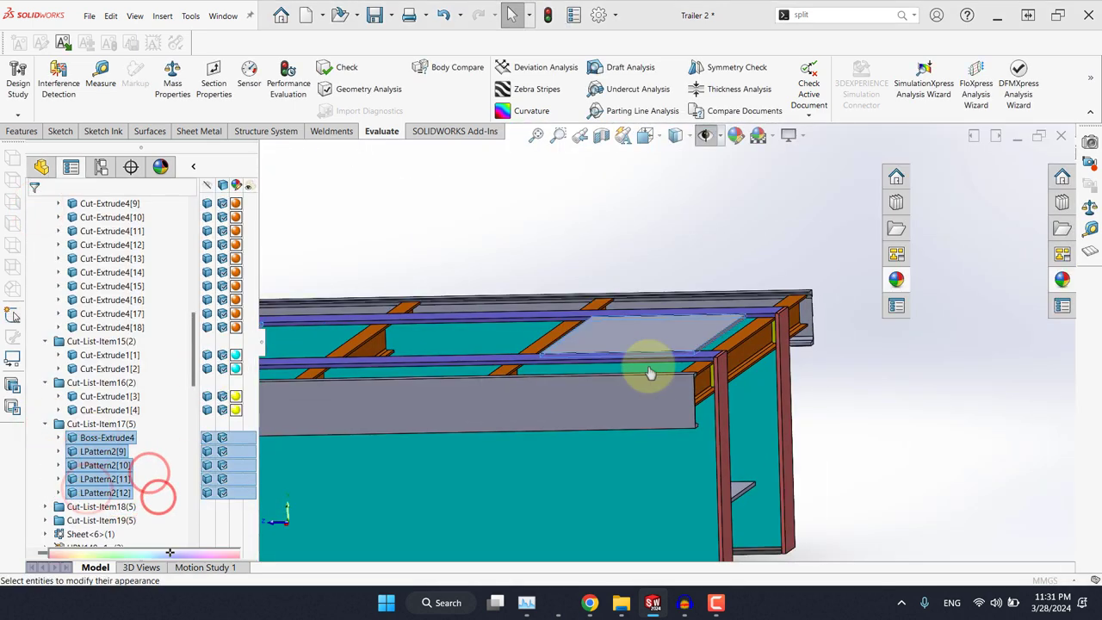
scroll(650, 372, "up", 6)
middle_click_drag(650, 372, 655, 394)
left_click(151, 510)
left_click(36, 208)
Step: Colour the five Cut-List-Item18 bodies, Boss-Extrude5 and LPattern2[1] to LPattern2[4], blue
left_click(44, 423)
left_click(94, 438)
left_click(95, 492, "shift")
right_click(149, 474)
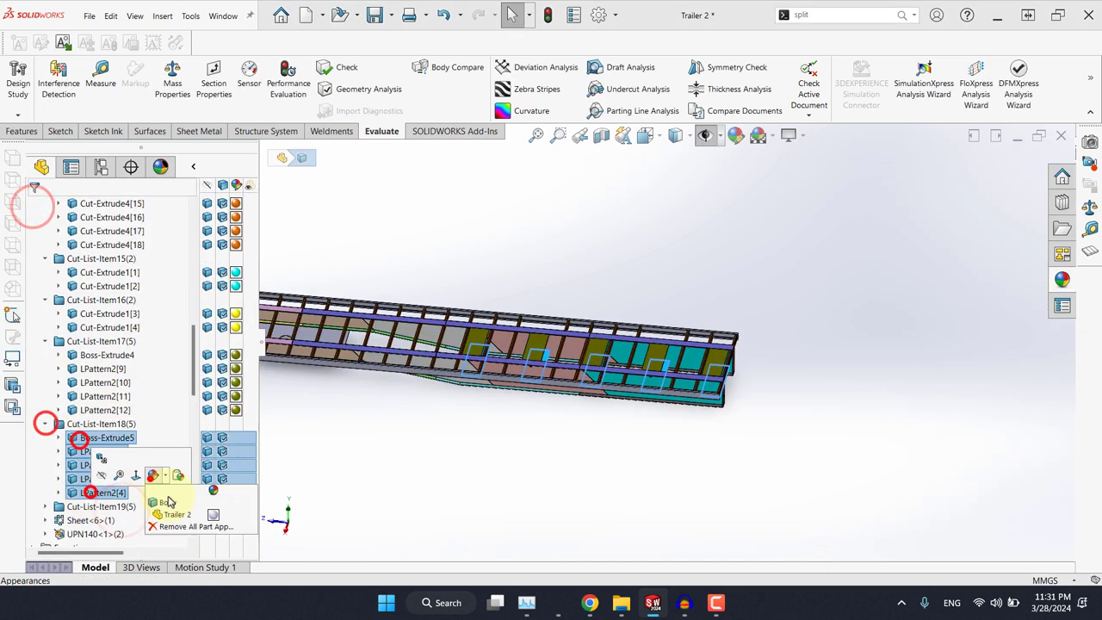
left_click(163, 502)
left_click(150, 493)
left_click(36, 206)
Step: Colour the five Cut-List-Item19 bodies, Boss-Extrude6 and LPattern2[5] to LPattern2[8], orange
left_click(47, 505)
scroll(52, 502, "down", 1)
left_click(94, 442)
left_click(95, 492, "shift")
right_click(156, 476)
left_click(169, 501)
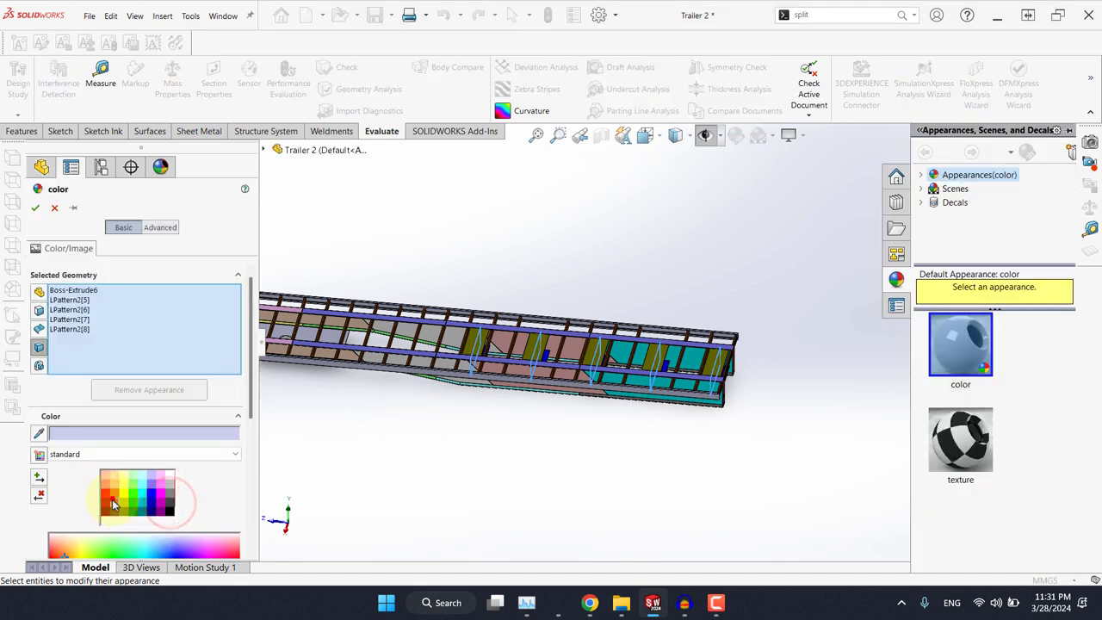
left_click(111, 499)
left_click(34, 211)
Step: Recolour the five Cut-List-Item19 bodies, Boss-Extrude6 and LPattern2[5] to LPattern2[8], dark grey
scroll(605, 362, "down", 4)
middle_click_drag(620, 369, 559, 379)
left_click(83, 437)
left_click(90, 492, "shift")
right_click(151, 476)
left_click(165, 500)
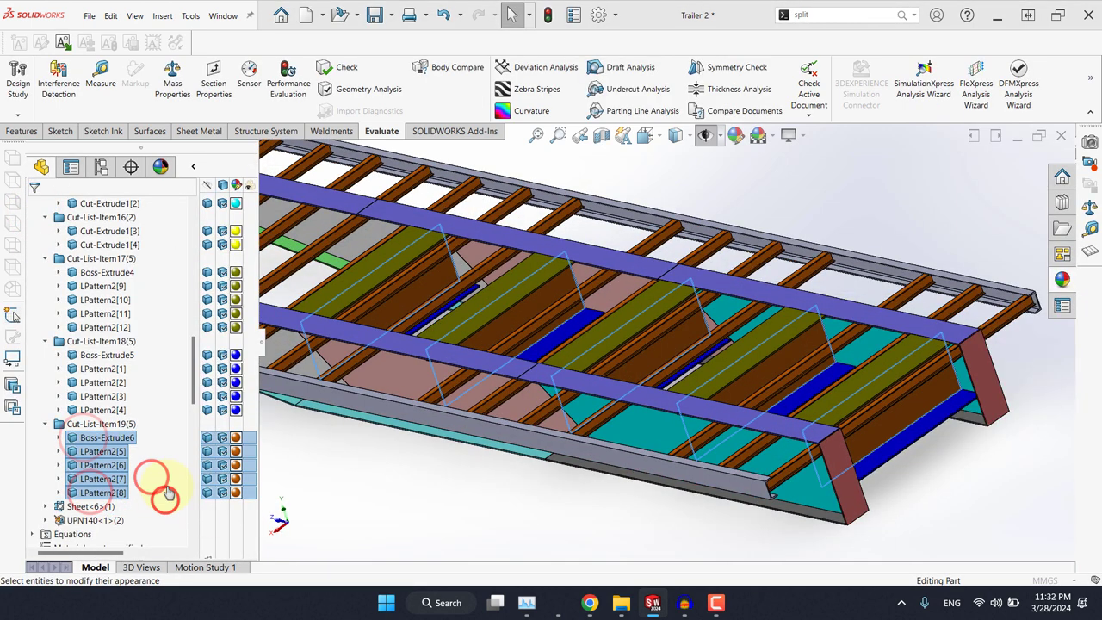
left_click(168, 499)
left_click(33, 204)
Step: Colour the Cut-Extrude2 body of the Sheet<6> cut list item red
scroll(539, 421, "up", 6)
scroll(60, 391, "down", 3)
left_click(46, 385)
left_click(84, 397)
left_click(145, 381)
left_click(160, 405)
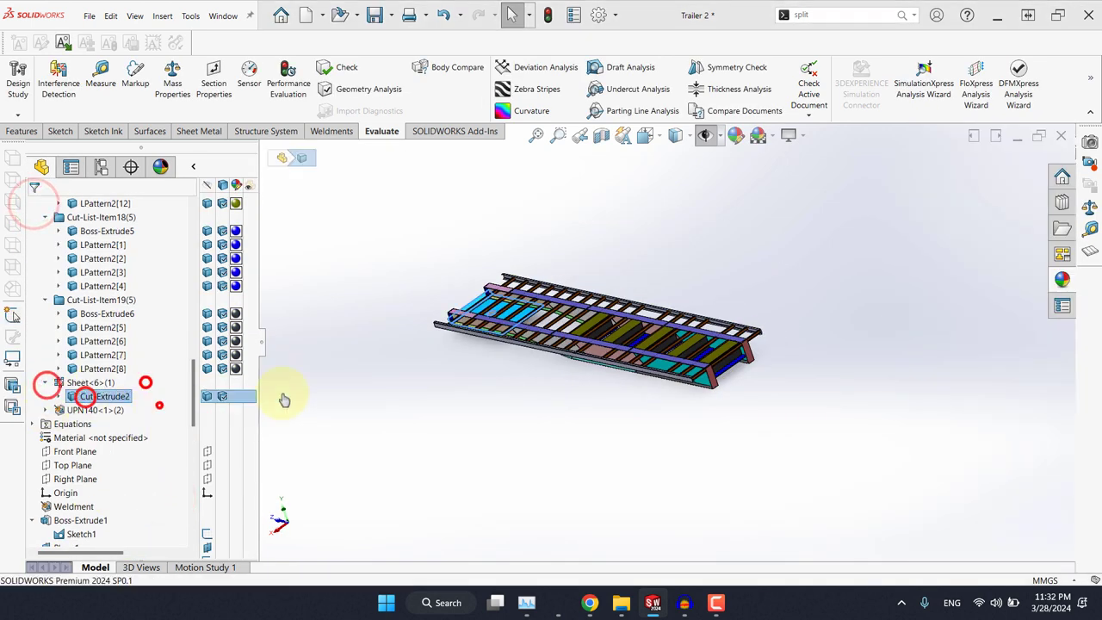
left_click(106, 491)
left_click(31, 204)
left_click(377, 388)
Step: Colour both UPN140 side channel bodies, Trim/Extend1 and Mirror8, green
left_click(48, 409)
left_click(92, 425)
left_click(93, 437, "shift")
left_click(160, 421)
left_click(165, 449)
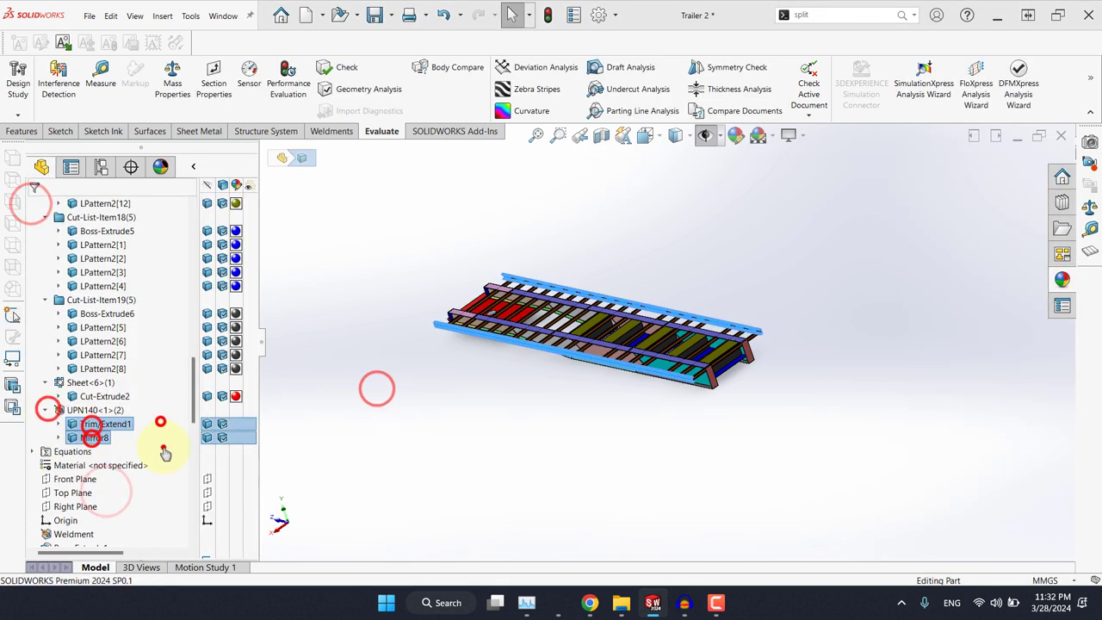
left_click(133, 501)
left_click(38, 214)
left_click(523, 195)
left_click(539, 131)
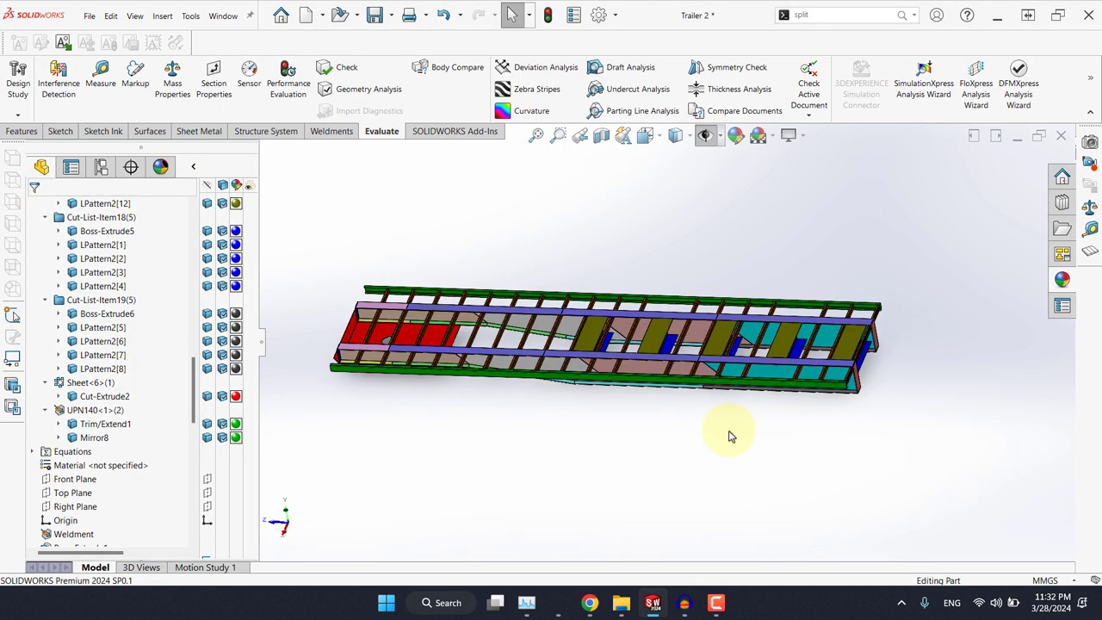
Step: Examine the small yellow plates where the end cross beam meets the end posts of the frame
middle_click_drag(706, 465, 859, 396)
scroll(827, 383, "down", 10)
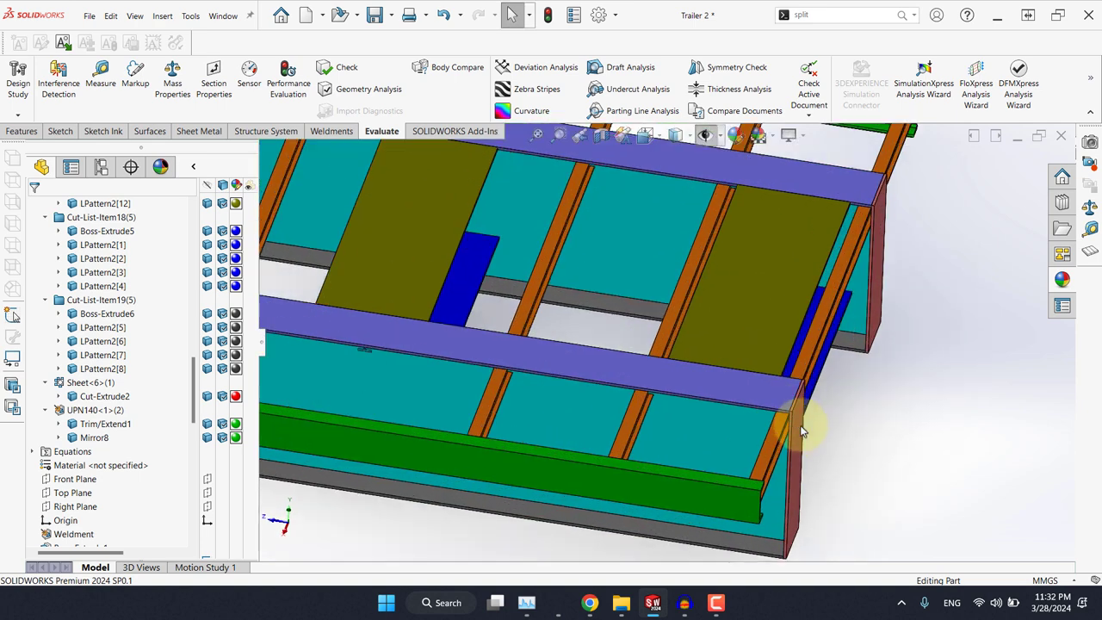
middle_click(785, 424)
middle_click_drag(785, 424, 719, 433)
left_click(717, 430)
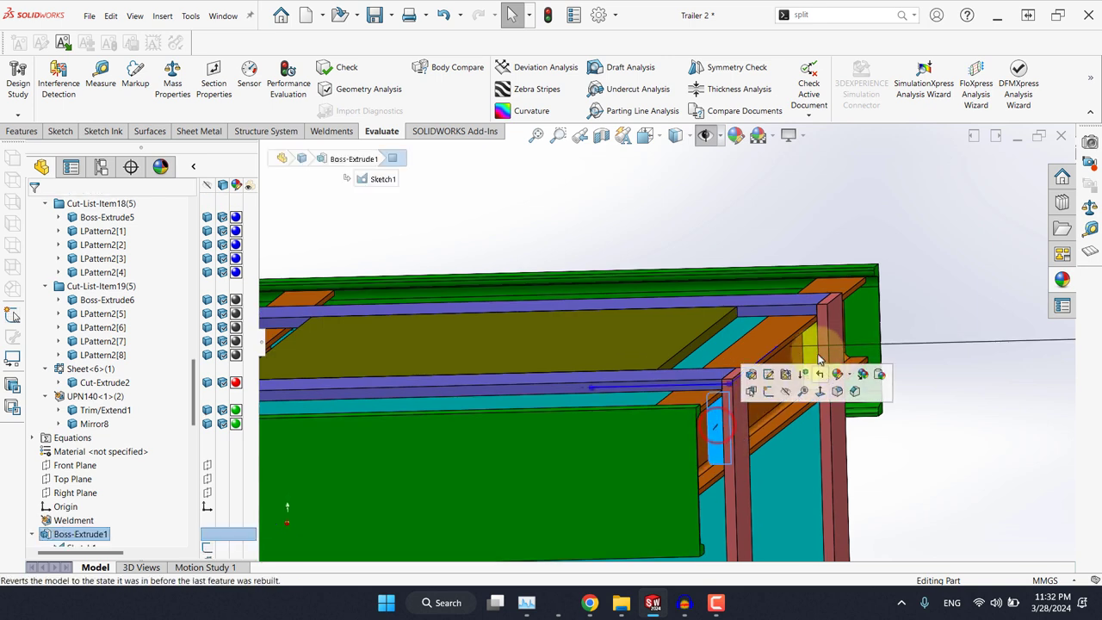
left_click(959, 239)
scroll(721, 370, "up", 3)
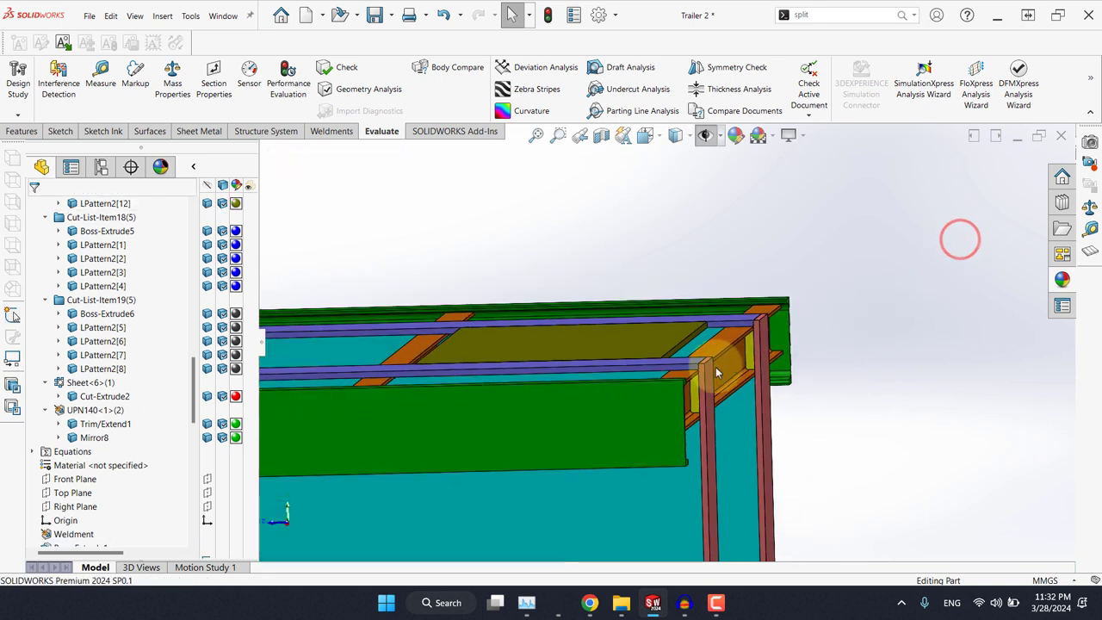
scroll(721, 370, "down", 2)
scroll(665, 401, "down", 3)
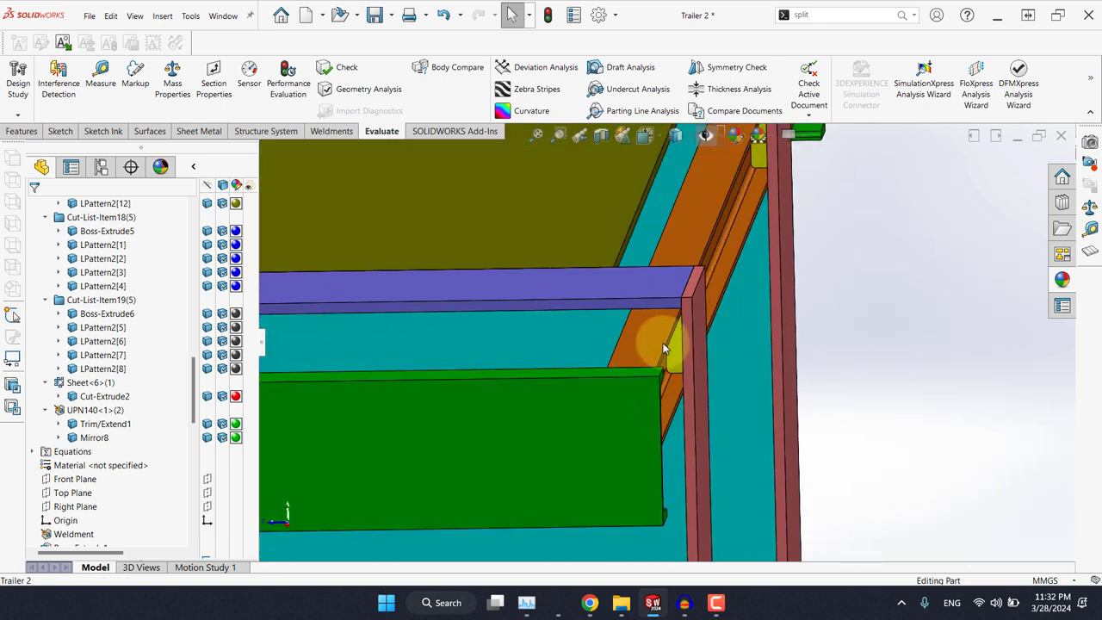
middle_click_drag(663, 343, 669, 362)
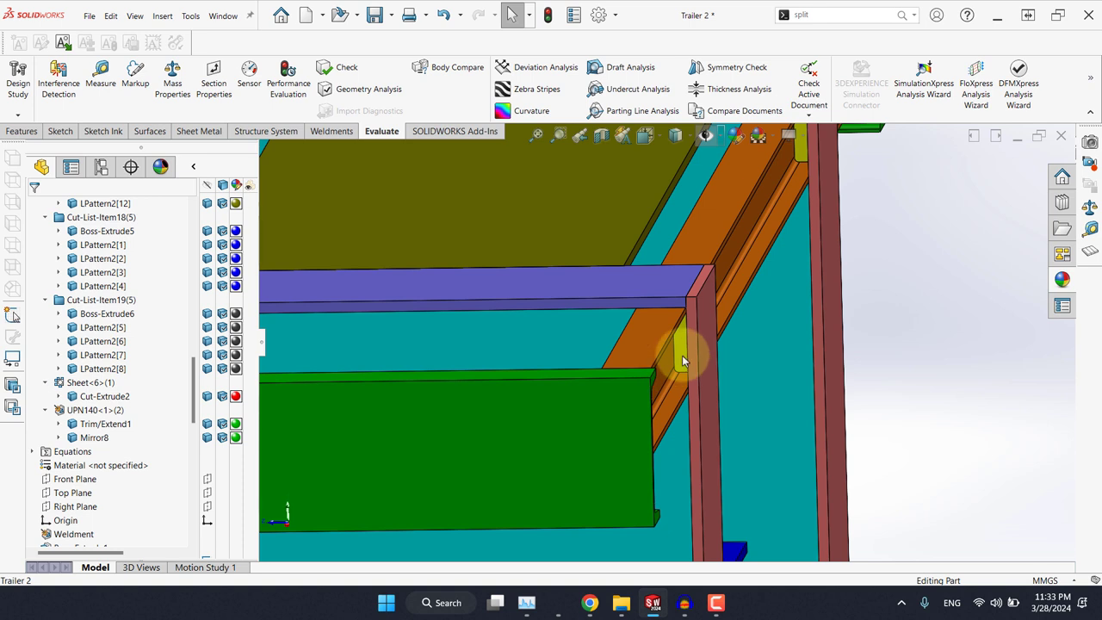
Step: Delete the two small yellow Cut-List-Item16 bodies, Cut-Extrude1[3] and Cut-Extrude1[4], from the end of the frame
left_click(677, 349)
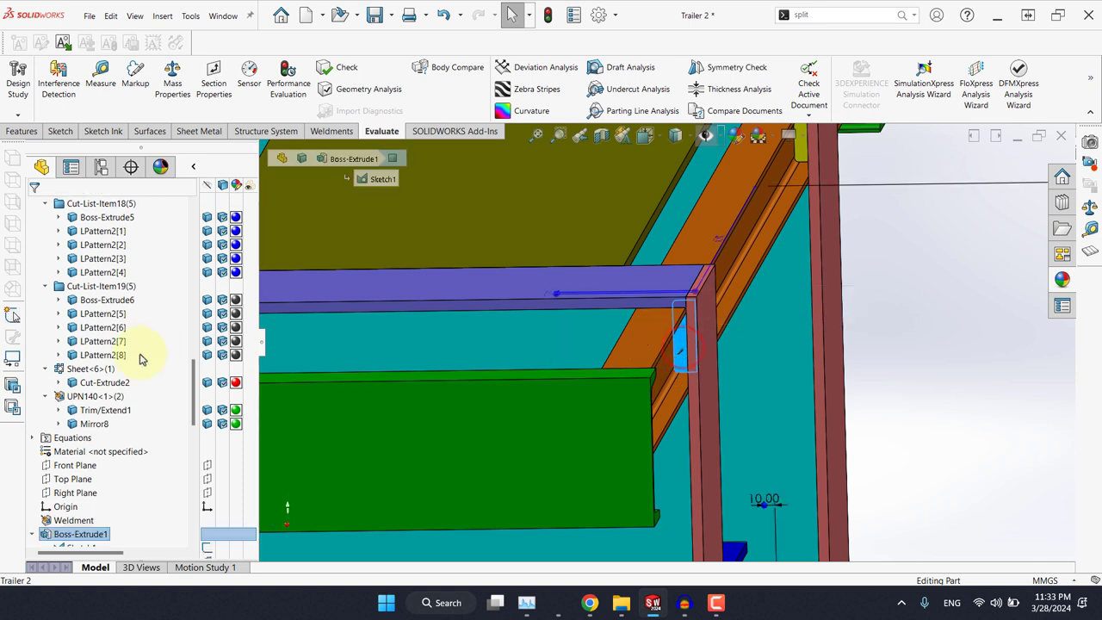
scroll(110, 370, "up", 8)
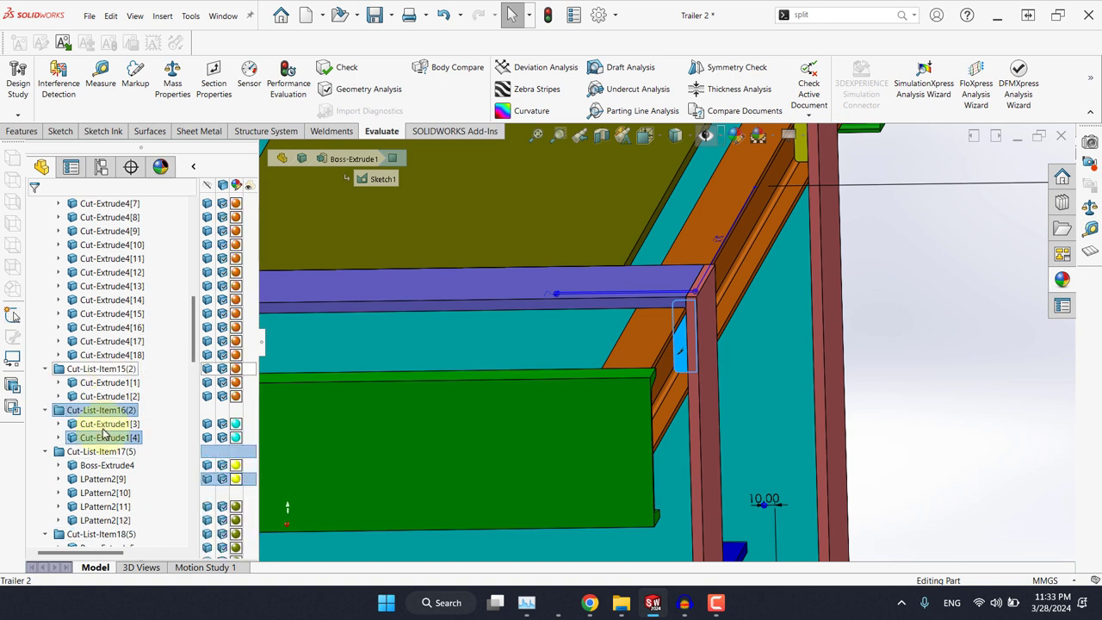
left_click(97, 424)
left_click(91, 437, "ctrl")
scroll(366, 406, "up", 3)
right_click(129, 441)
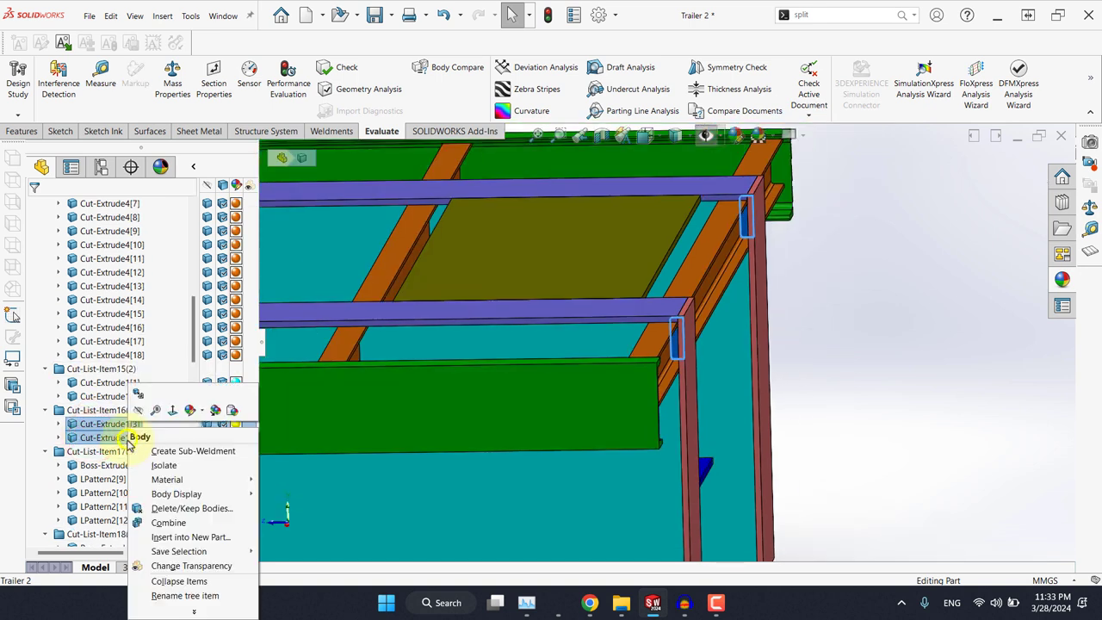
left_click(192, 509)
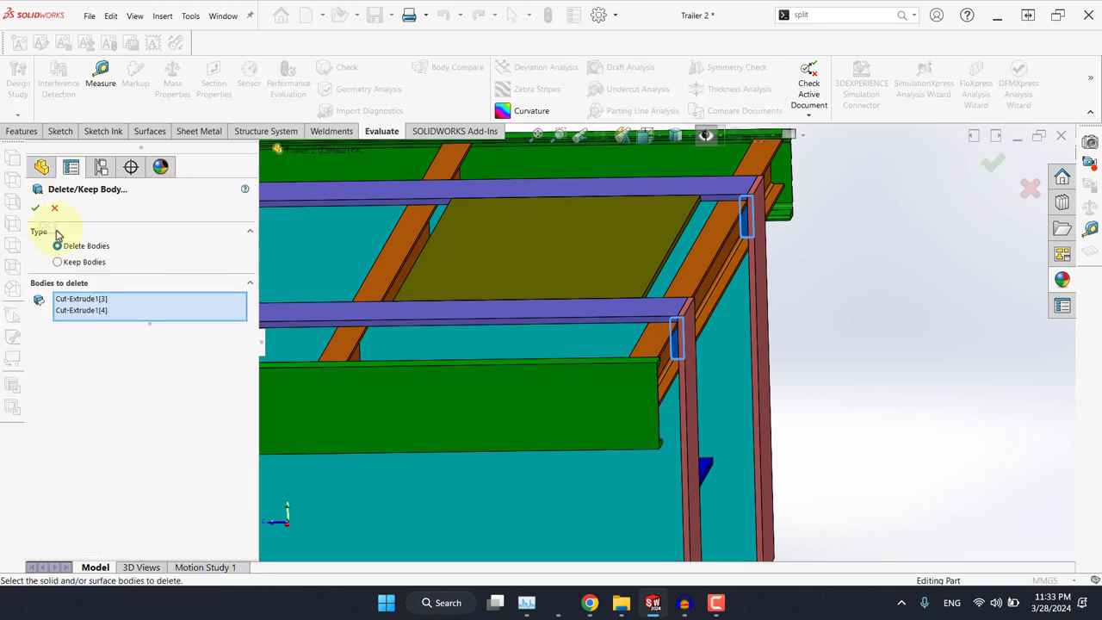
left_click(36, 207)
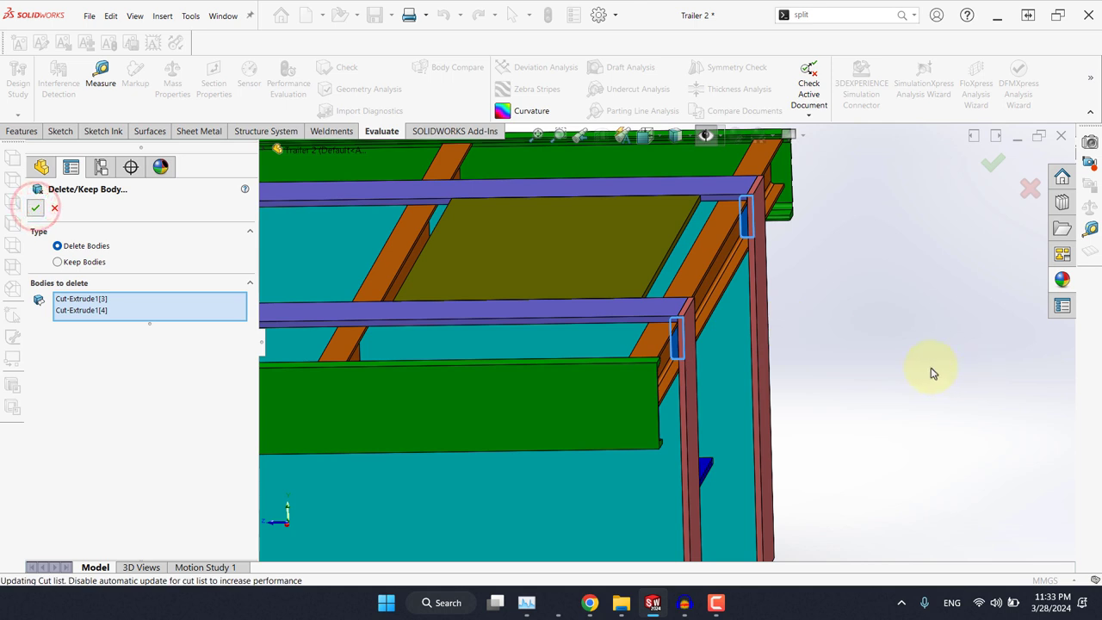
scroll(955, 376, "up", 3)
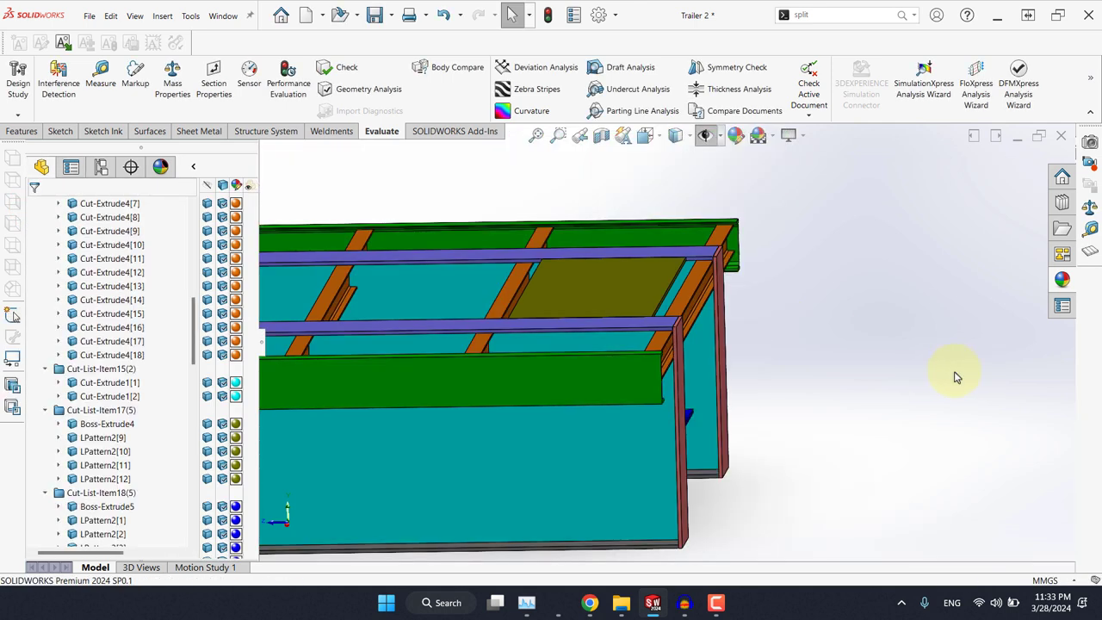
Step: Assign ASTM A36 Steel as the material of the whole trailer part
middle_click_drag(505, 267, 471, 297)
left_click(447, 280)
scroll(447, 279, "down", 3)
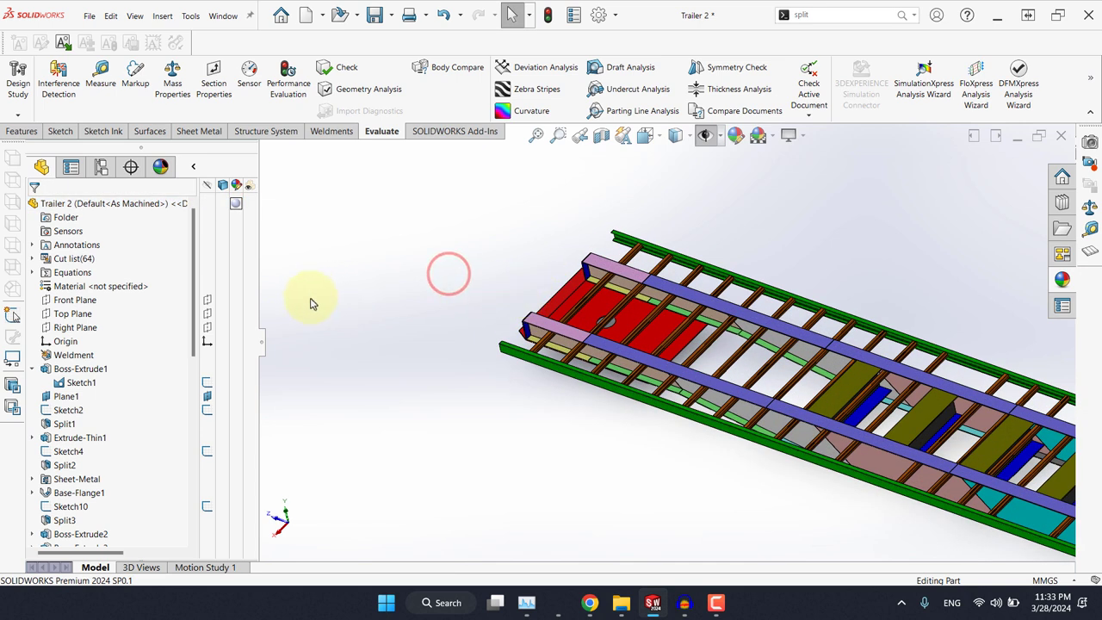
right_click(121, 289)
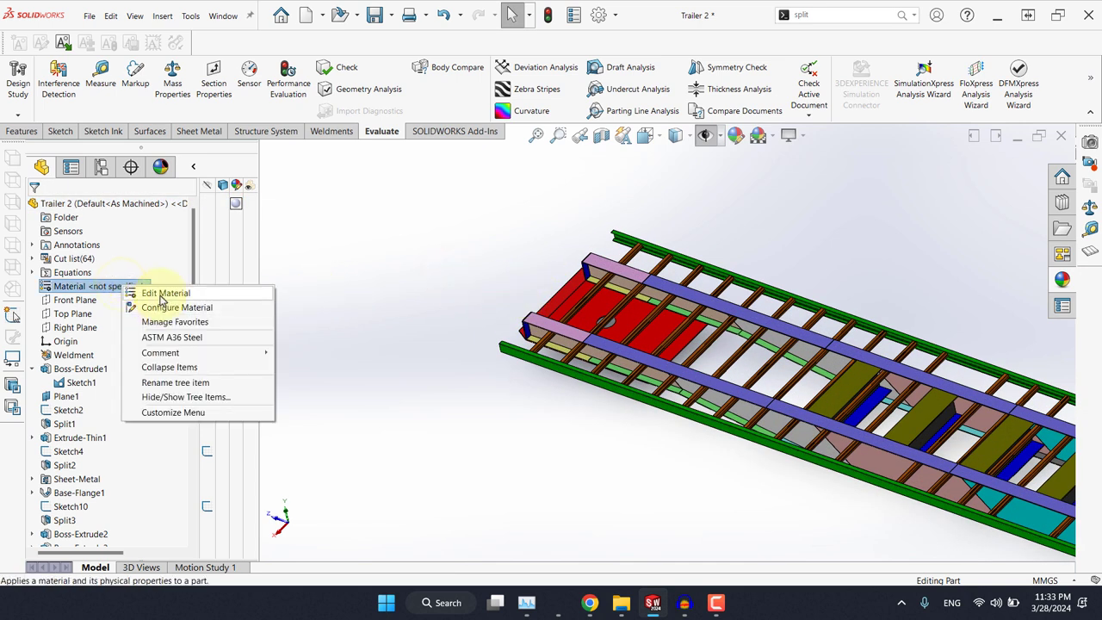
left_click(160, 294)
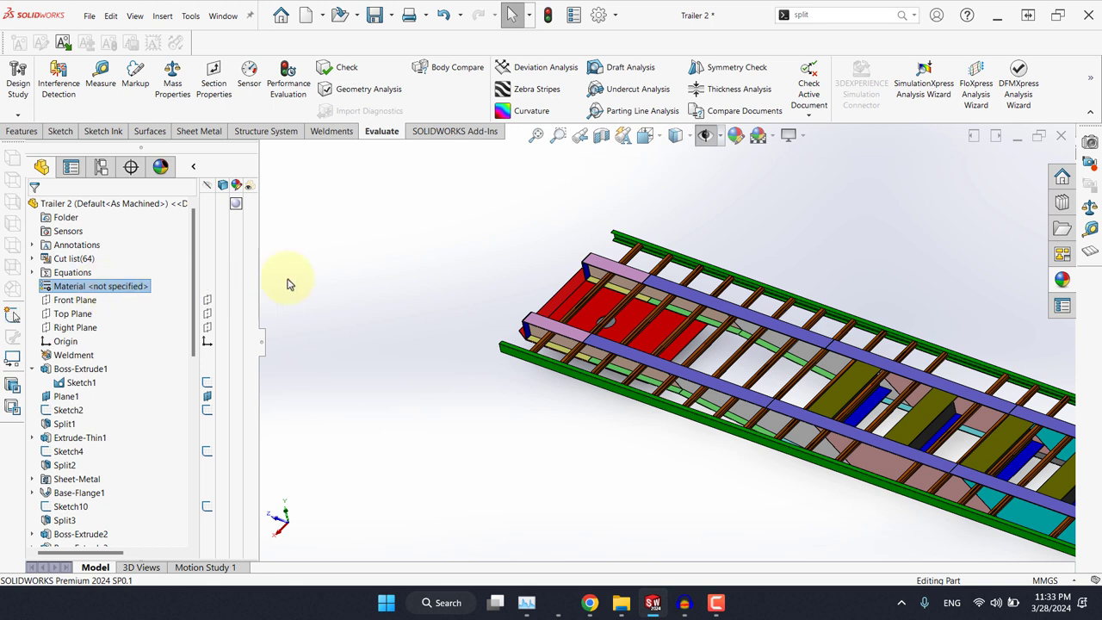
scroll(346, 280, "down", 3)
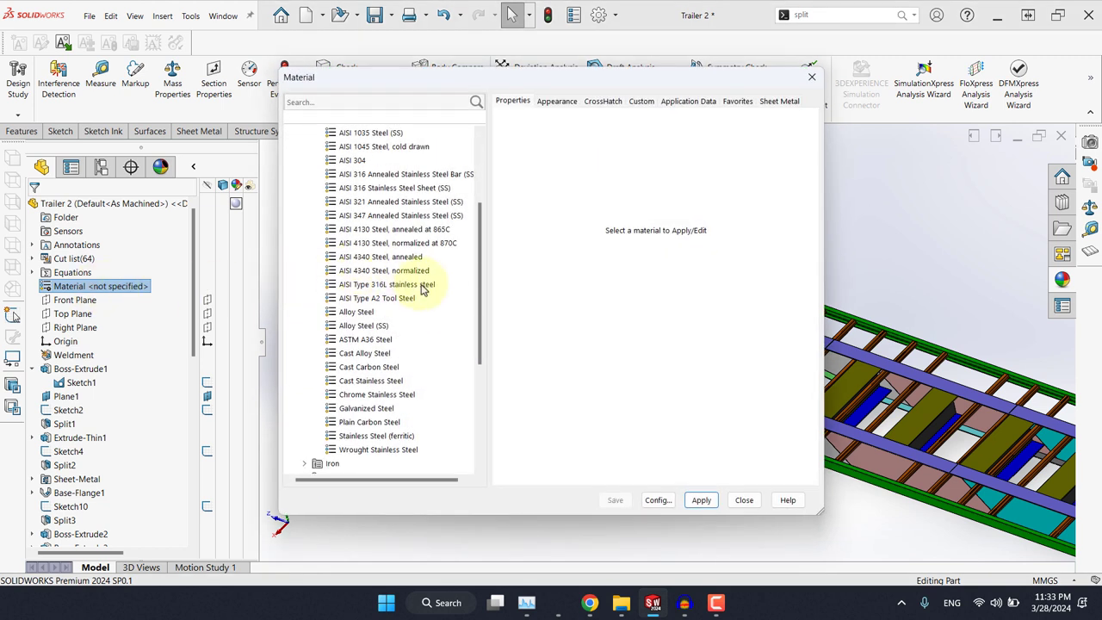
left_click(344, 341)
left_click(693, 502)
left_click(744, 500)
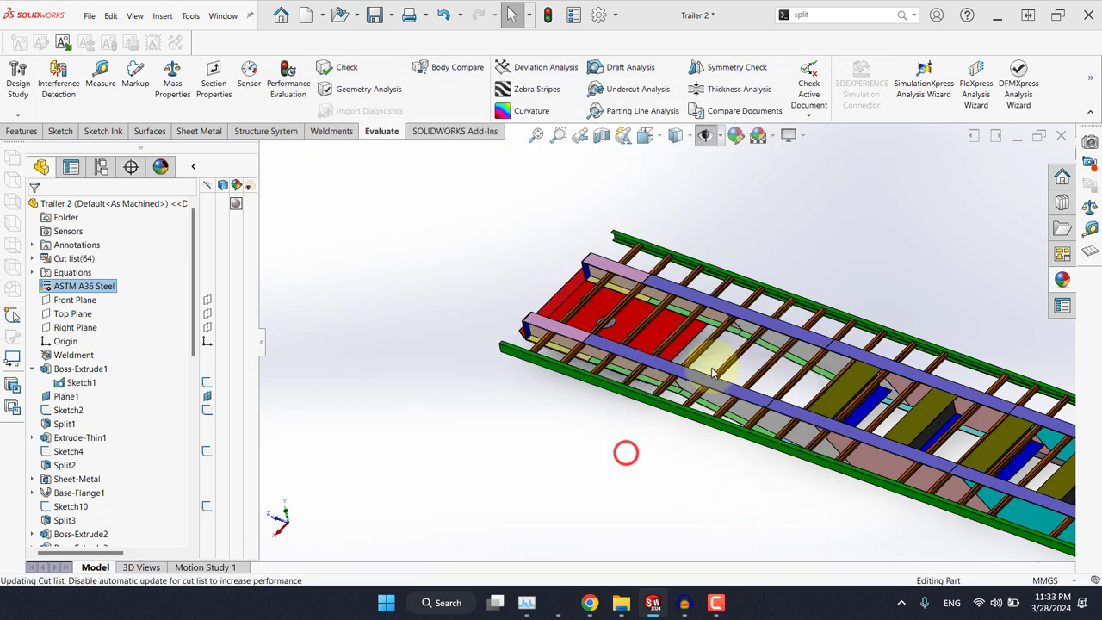
Step: Set the document units to MKS (meter, kilogram, second) and evaluate the trailer's mass properties
scroll(711, 372, "up", 3)
left_click(1037, 581)
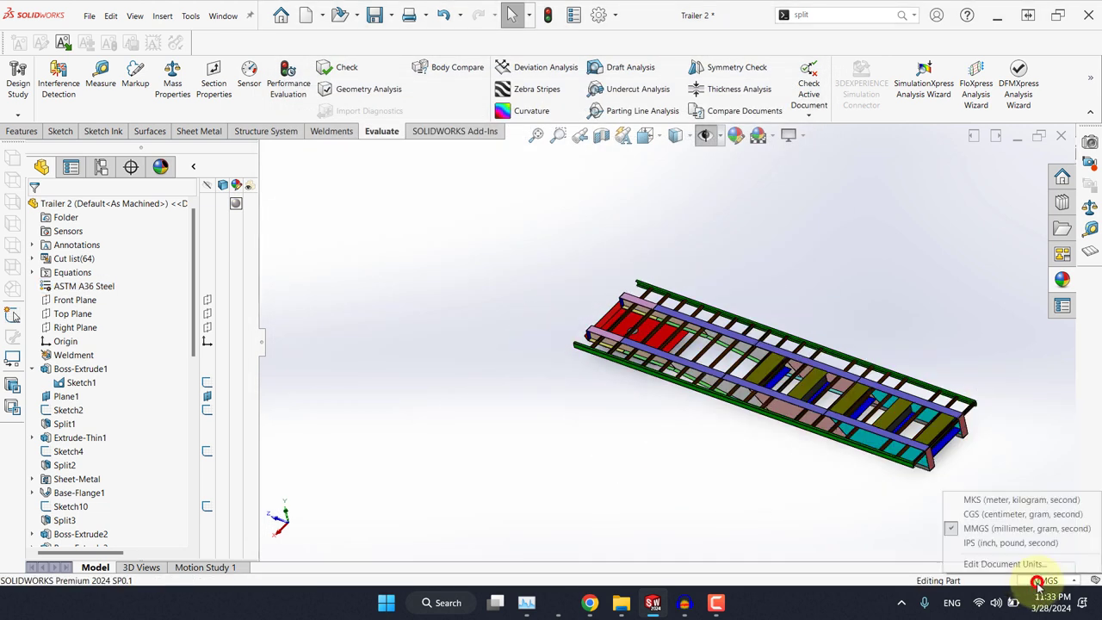
left_click(997, 501)
left_click(544, 408)
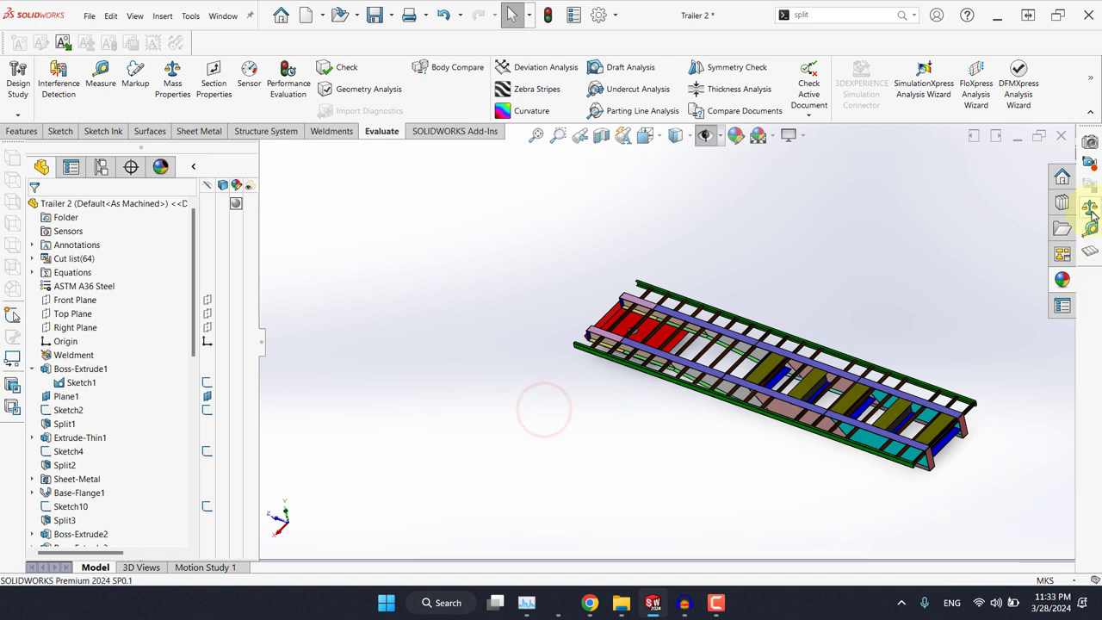
left_click(1089, 207)
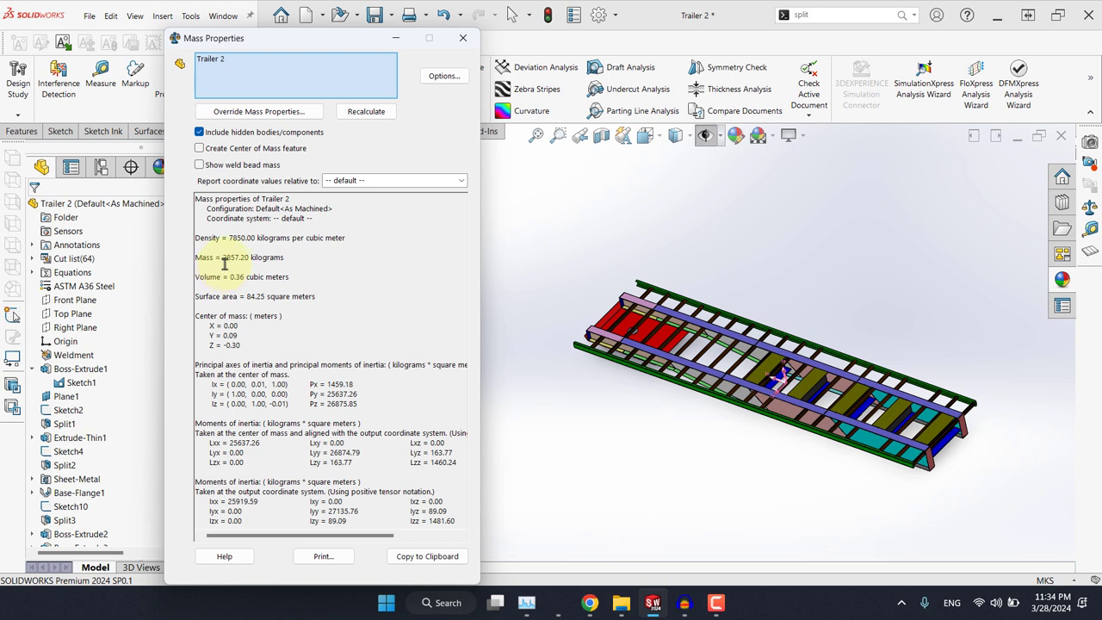
left_click(462, 38)
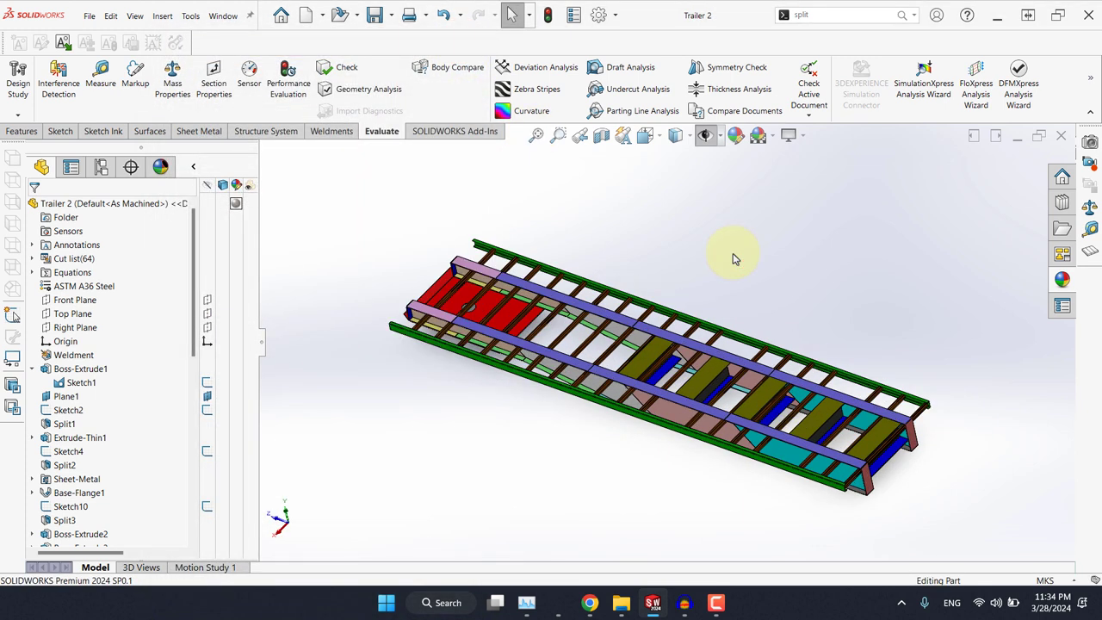